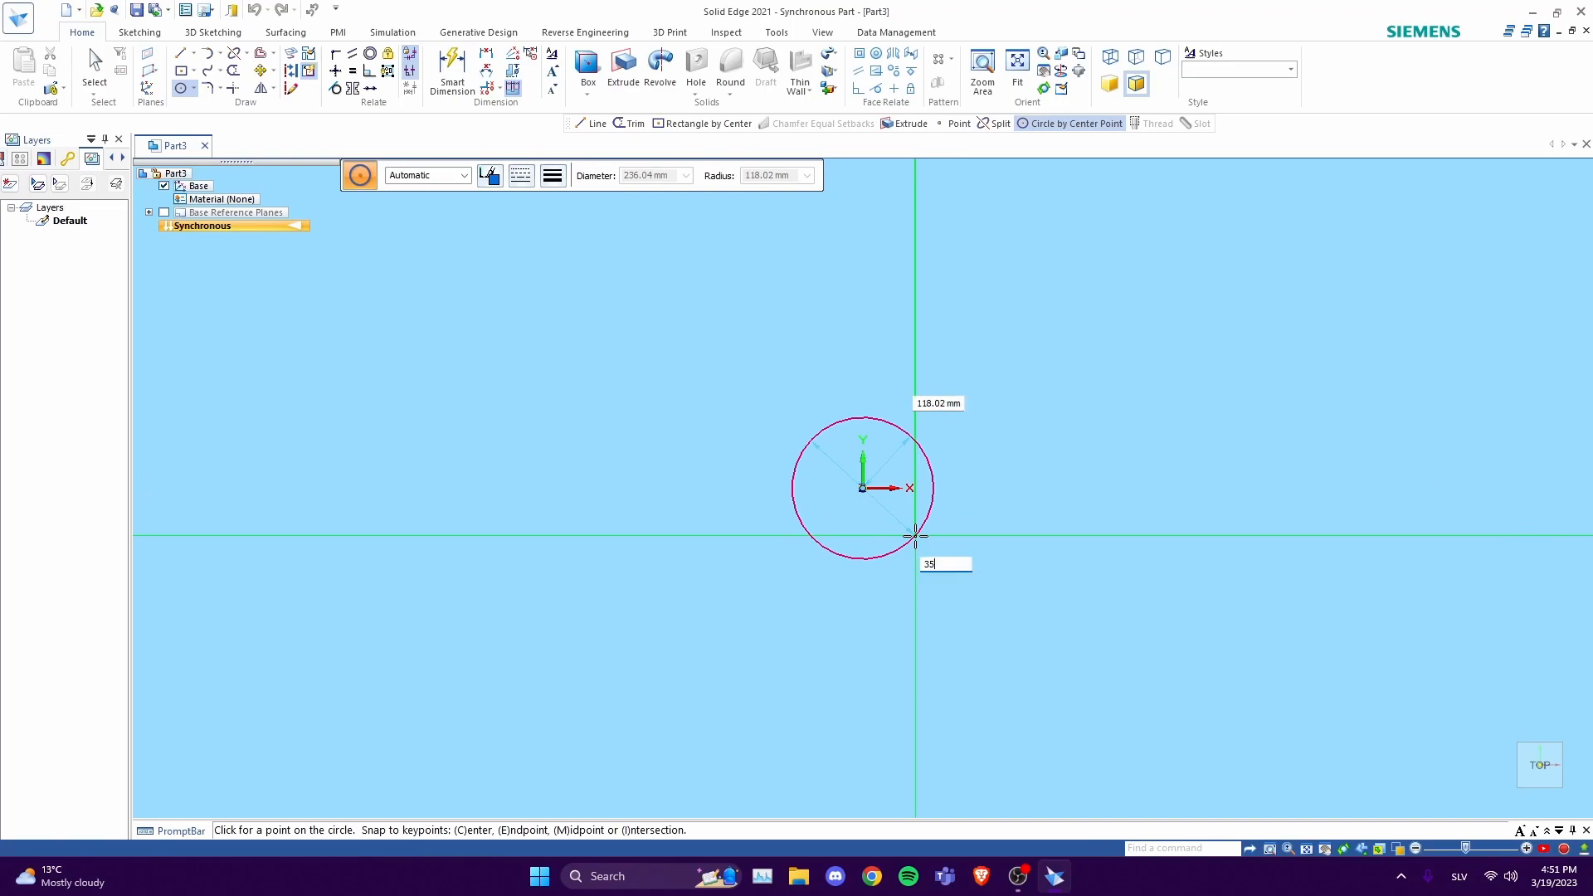
- Complete a 35 mm diameter circle centred on the origin and extrude it 145 mm upward into a cylinder
key("Return")
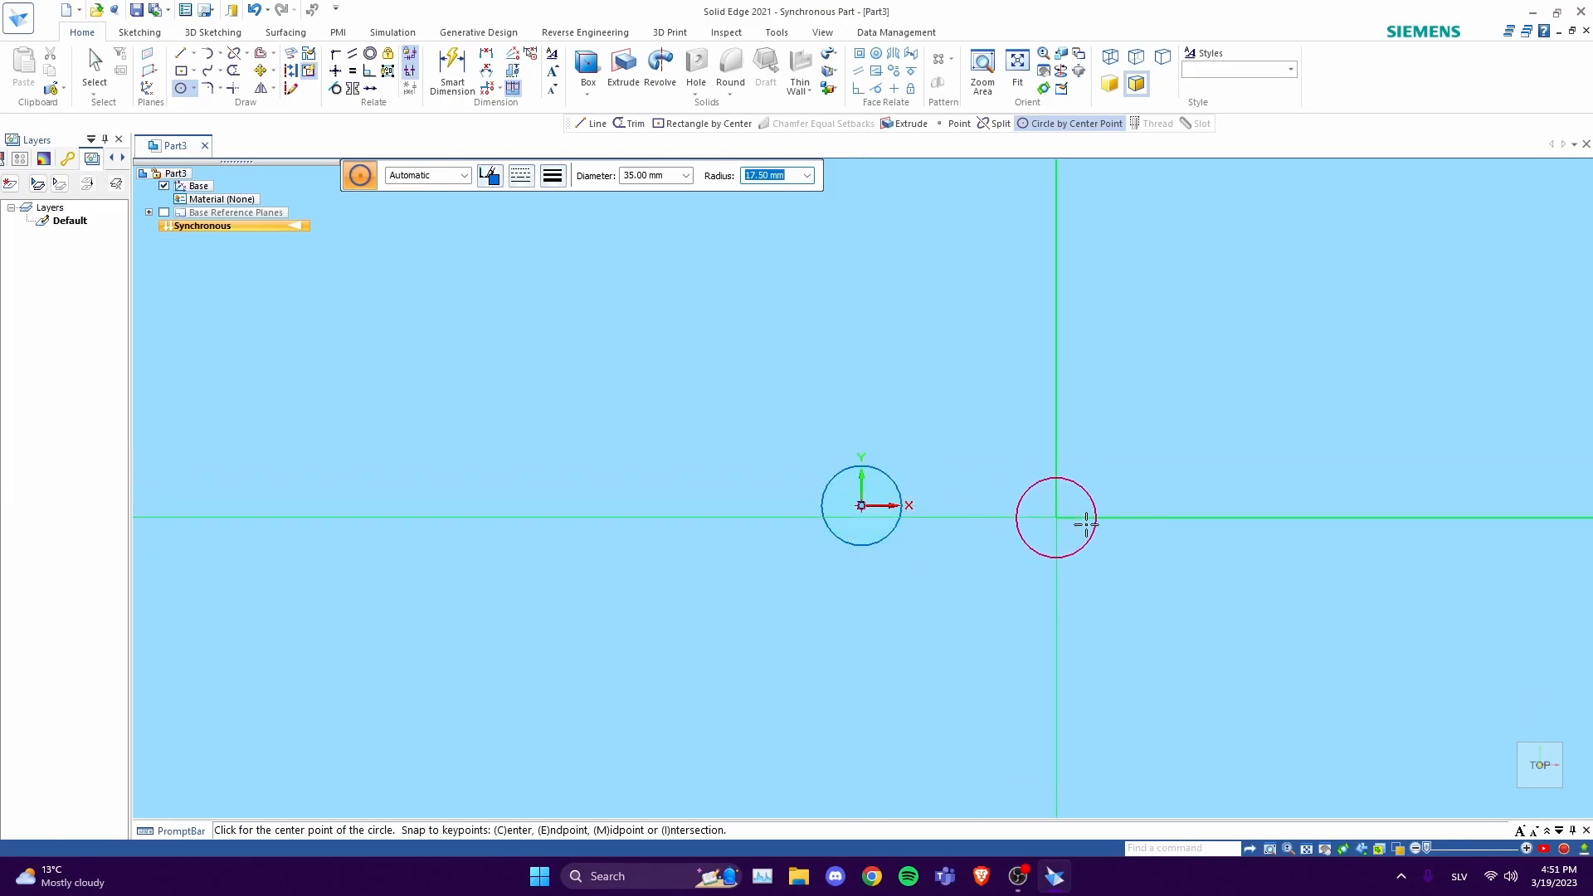
key("Escape")
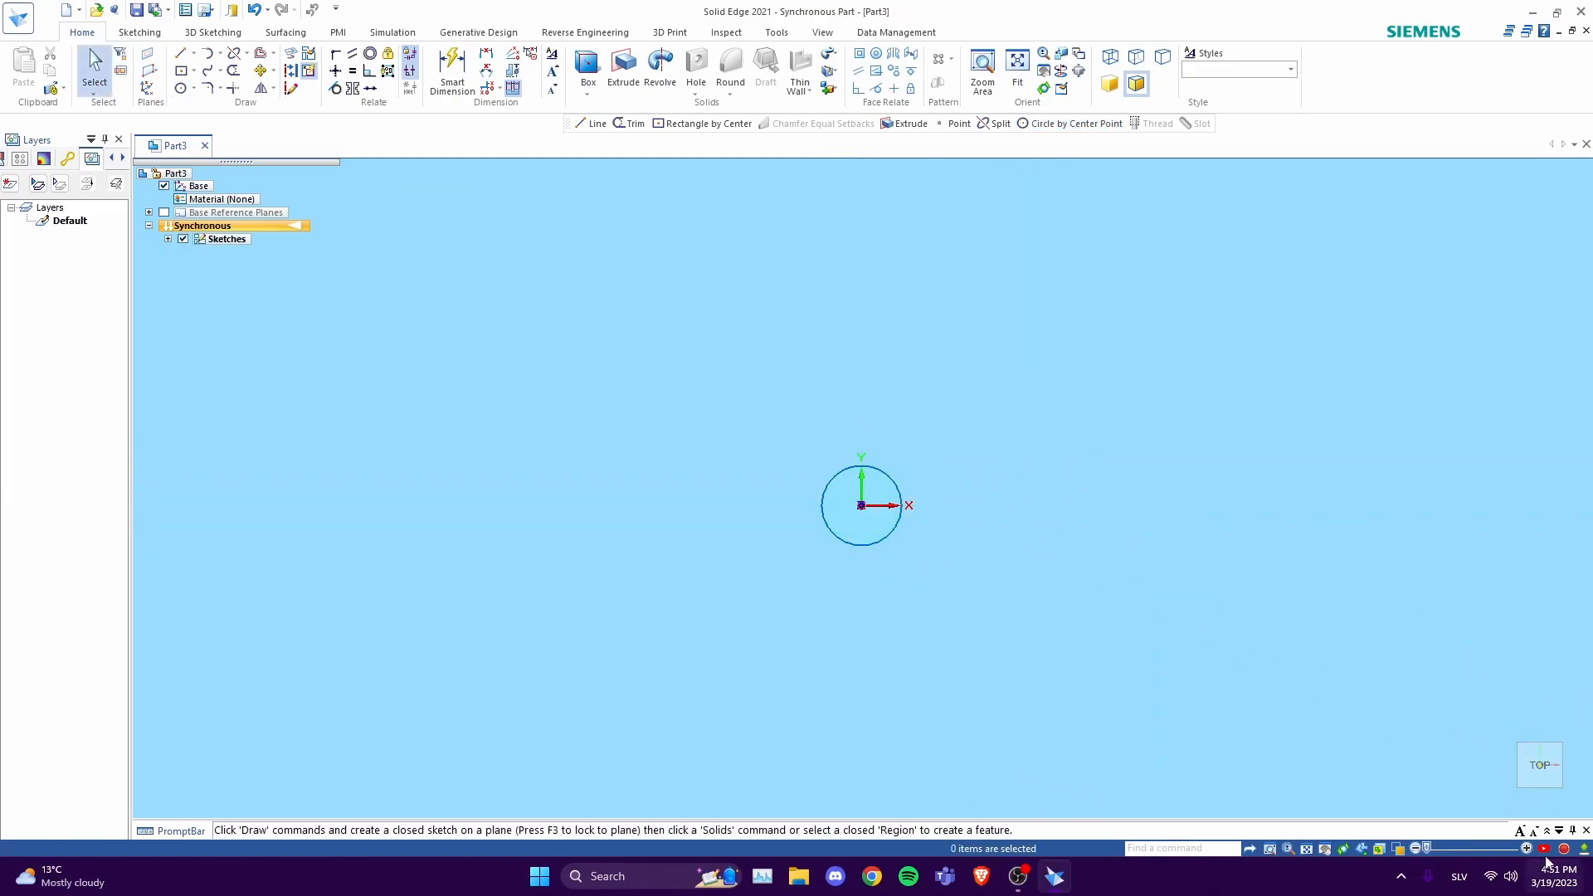
left_click(1560, 784)
left_click(1045, 413)
left_click(1046, 407)
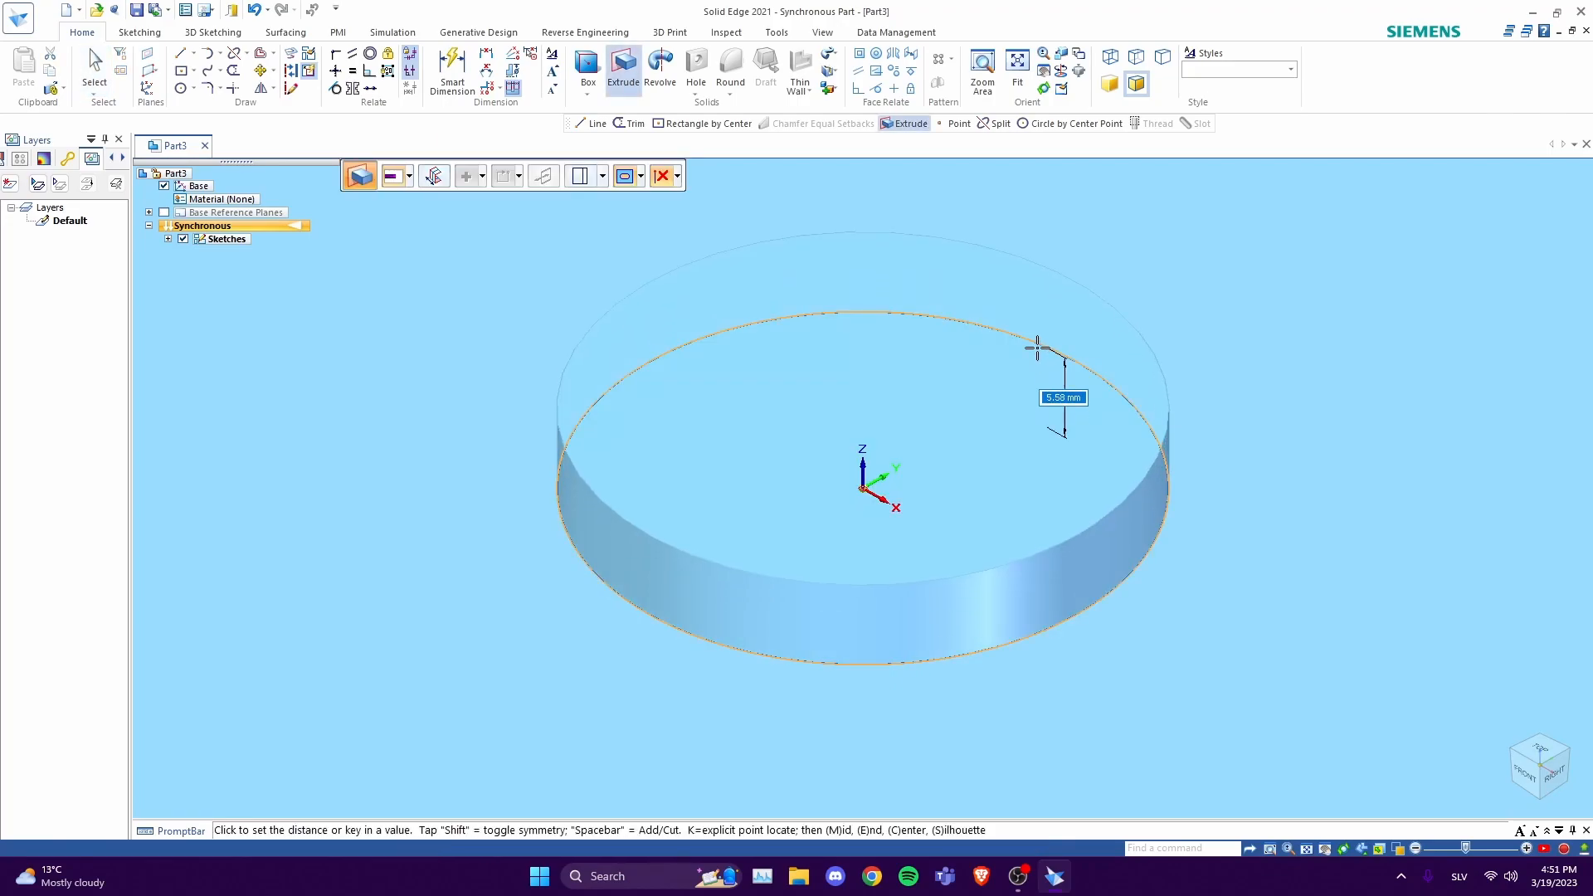
type("145")
key("Return")
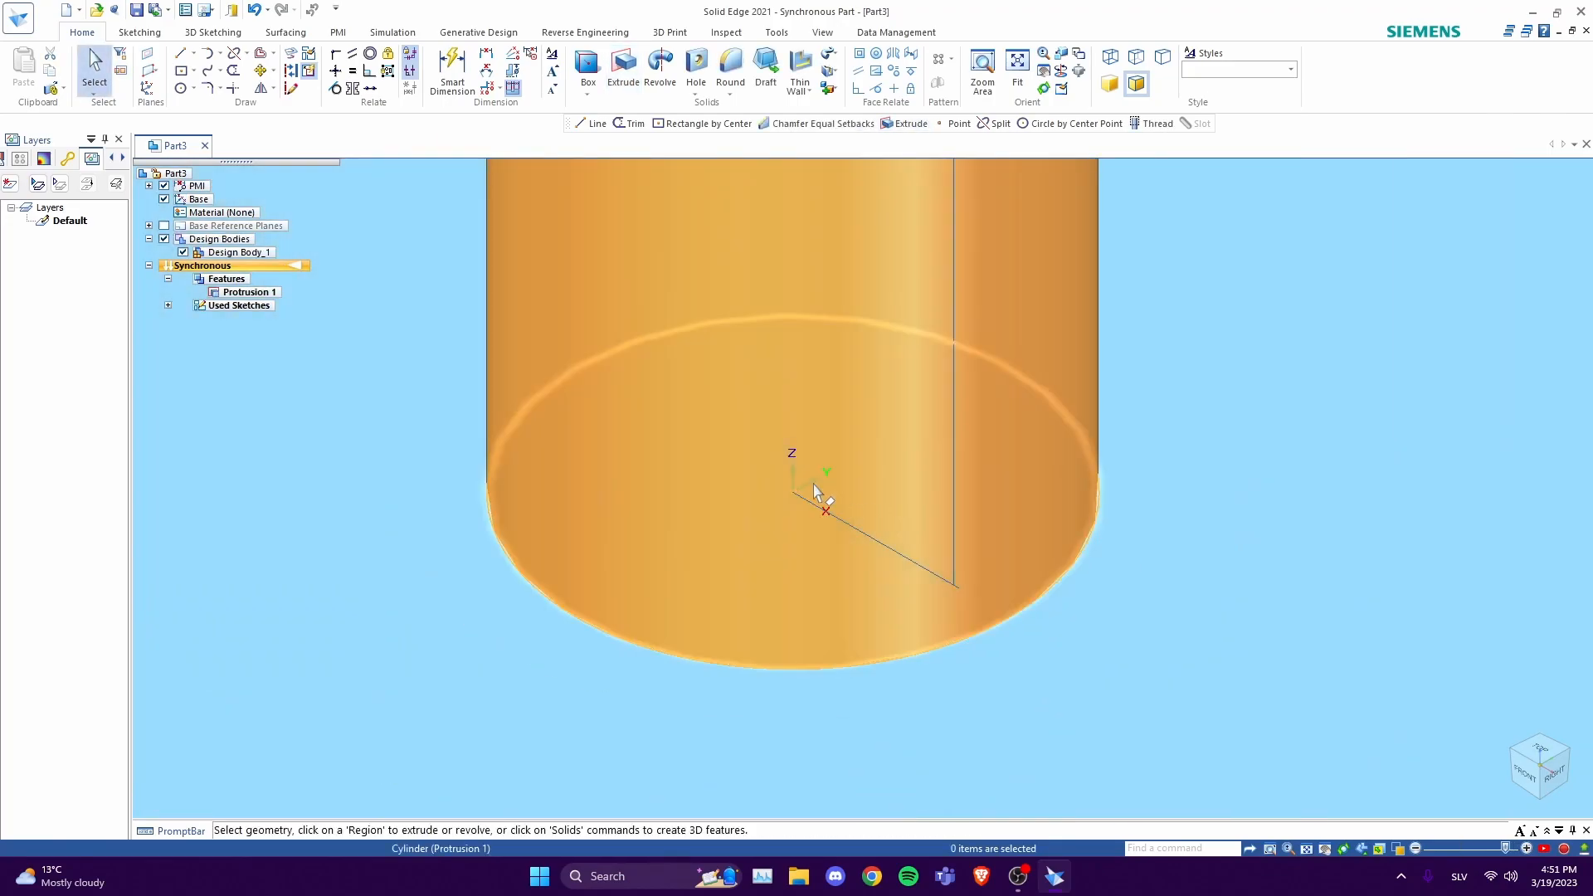
- Add an equal-setback chamfer to the cylinder's bottom circular edge
scroll(796, 465, "down", 3)
middle_click_drag(814, 463, 897, 327)
left_click(730, 94)
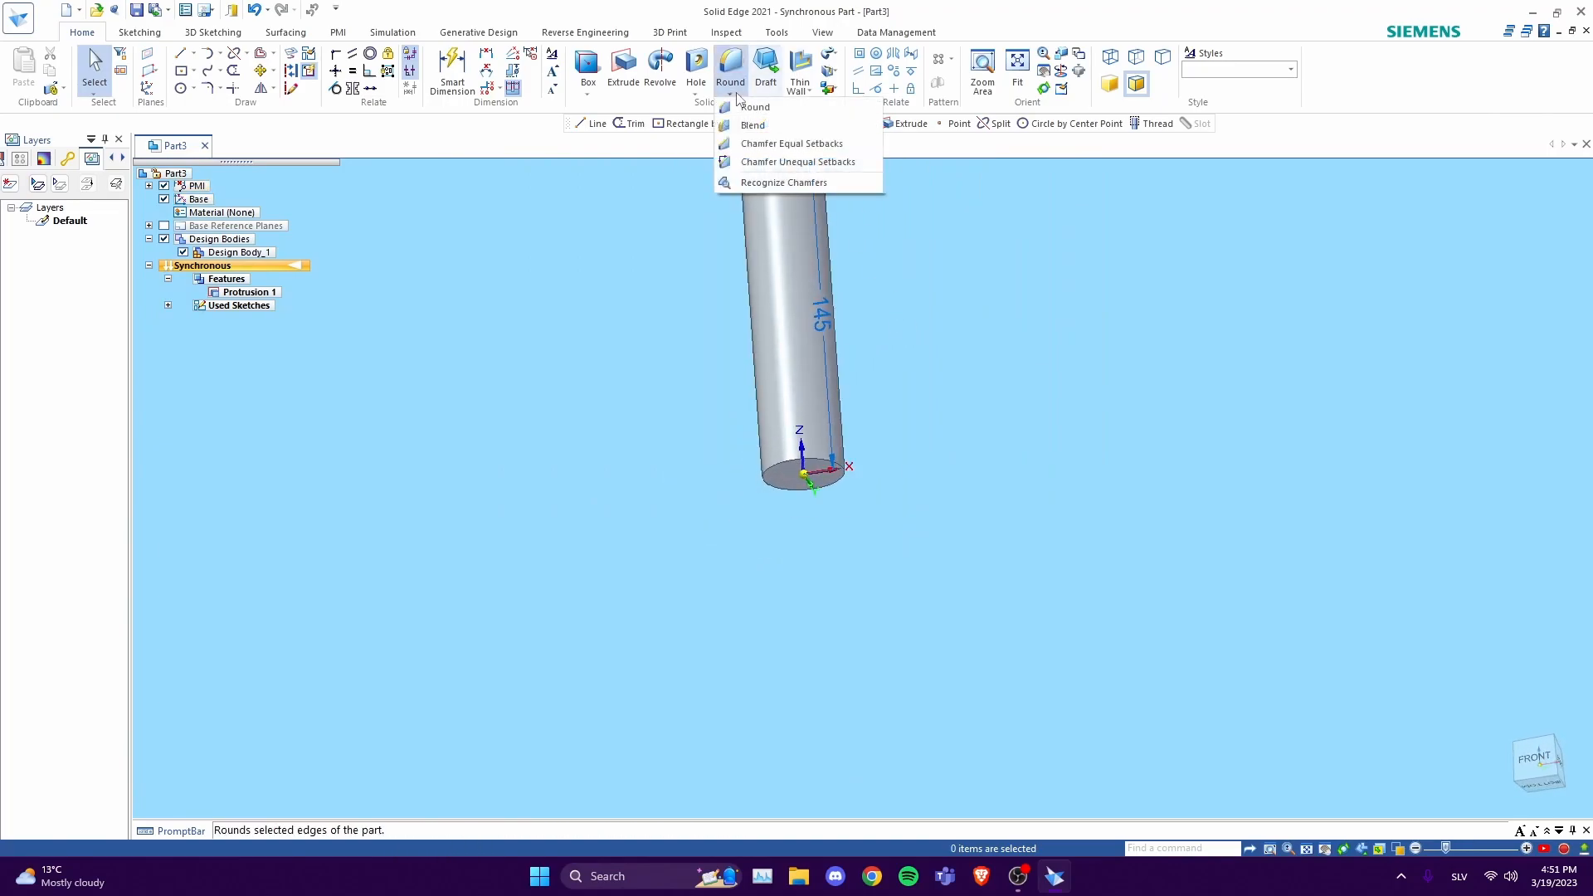
left_click(779, 142)
left_click(780, 471)
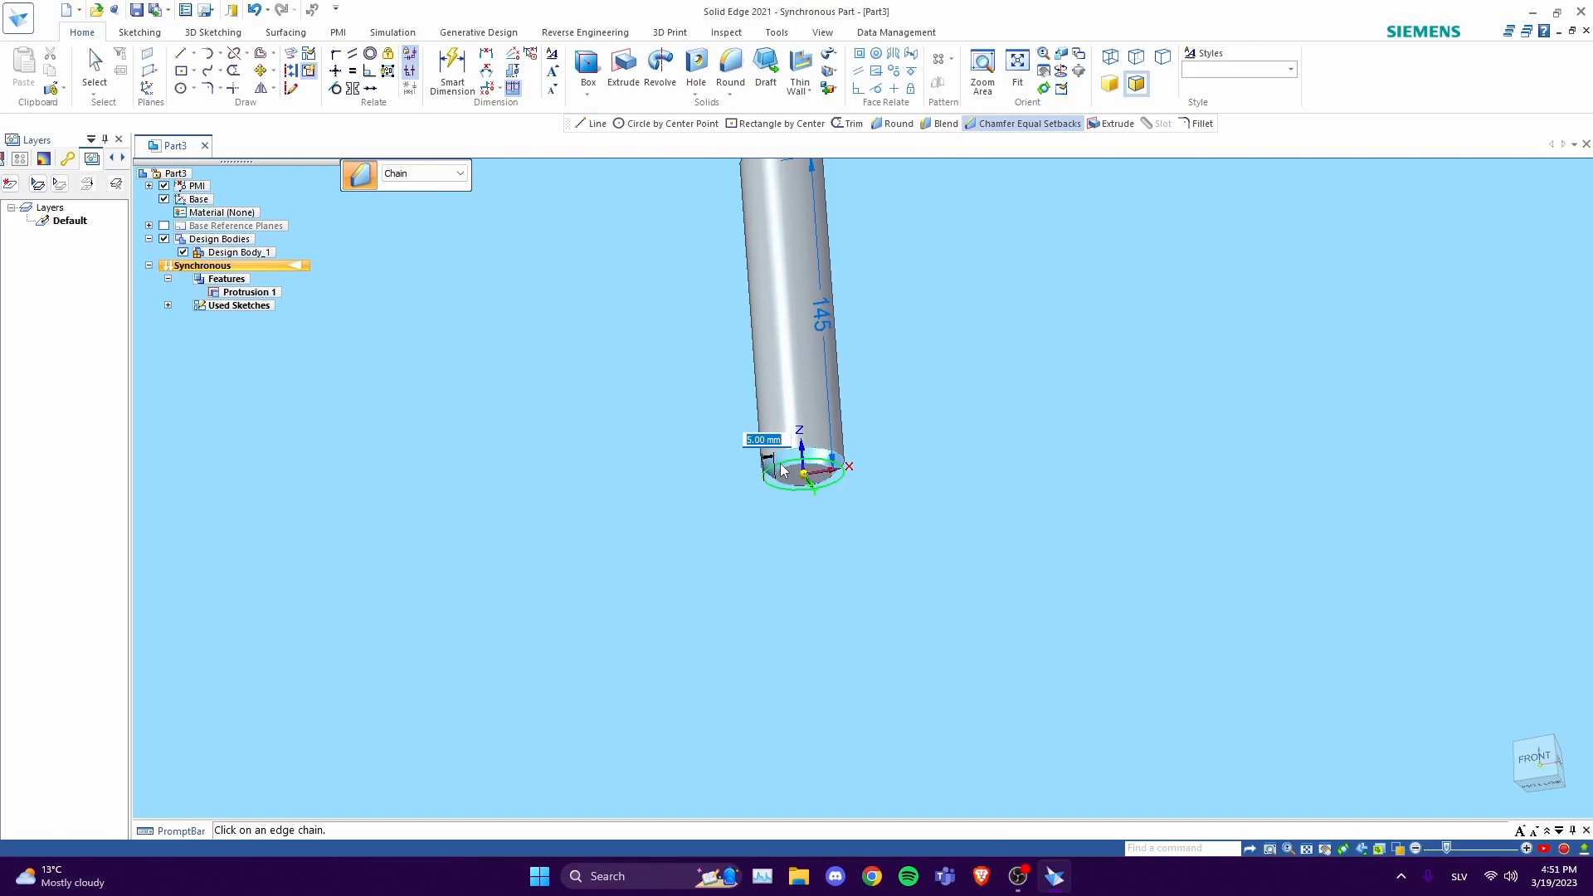
key("Return")
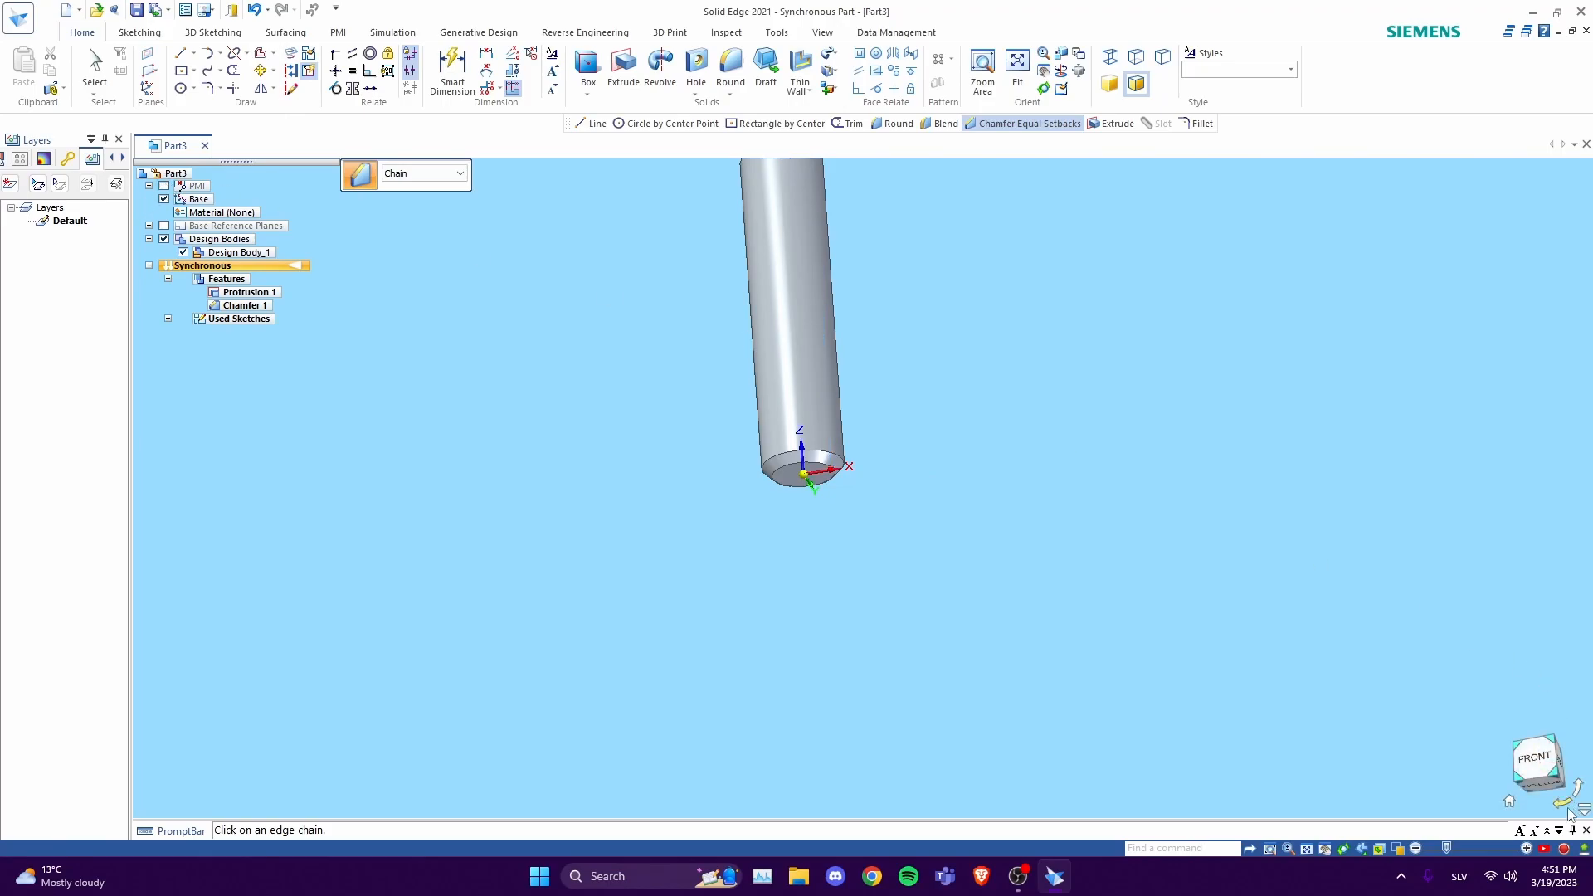
- On the front plane, sketch a line about 6 mm long up from the origin, continued by a 25 mm vertical line
left_click(1510, 801)
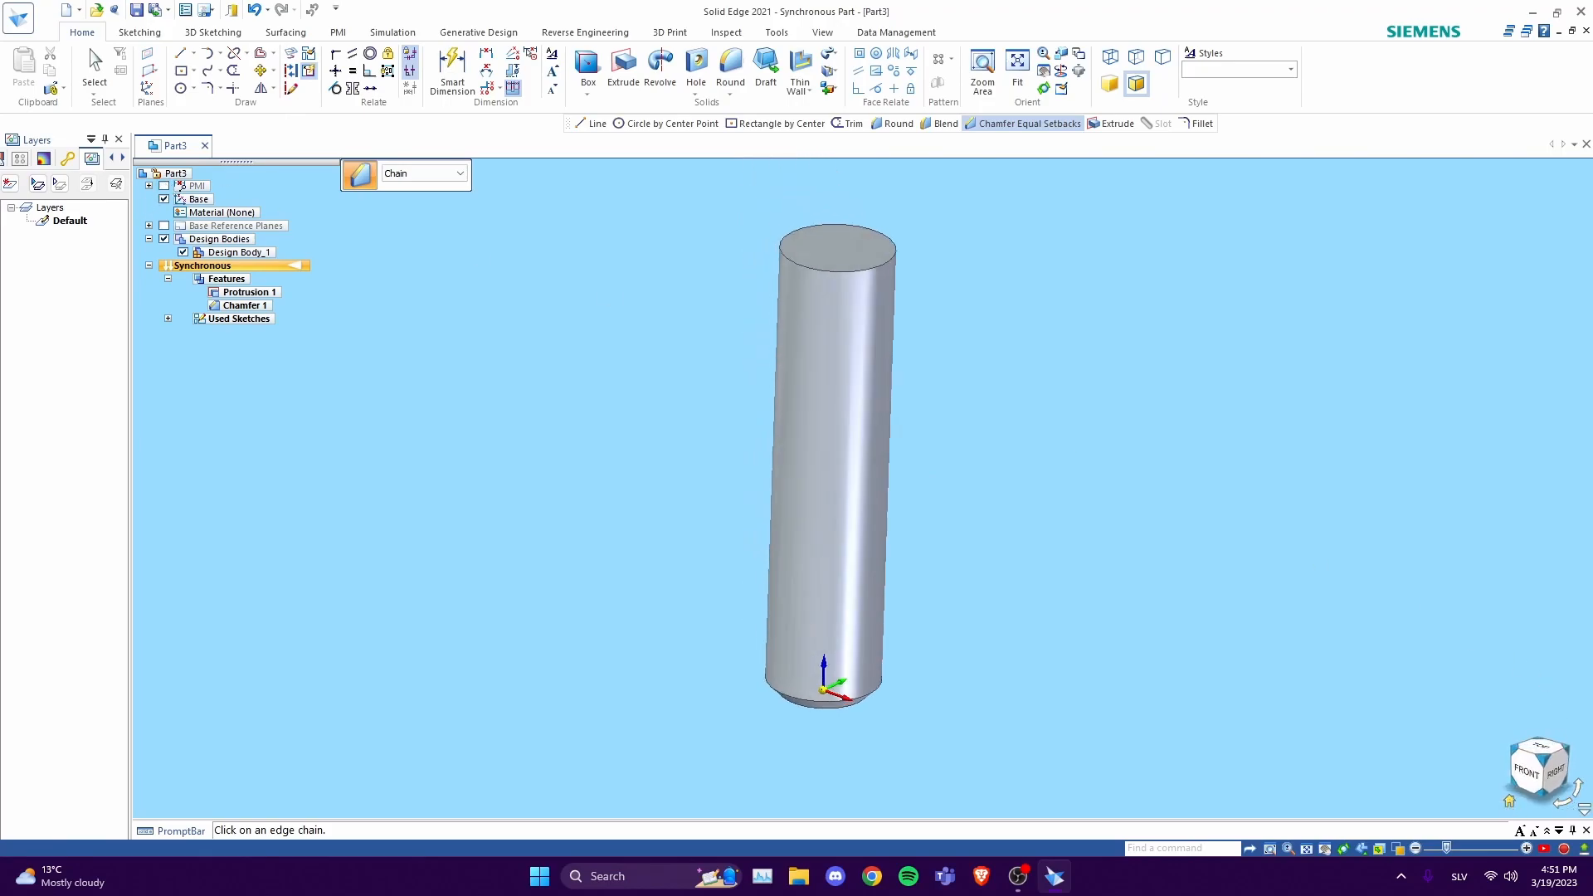
left_click(1518, 784)
left_click(181, 53)
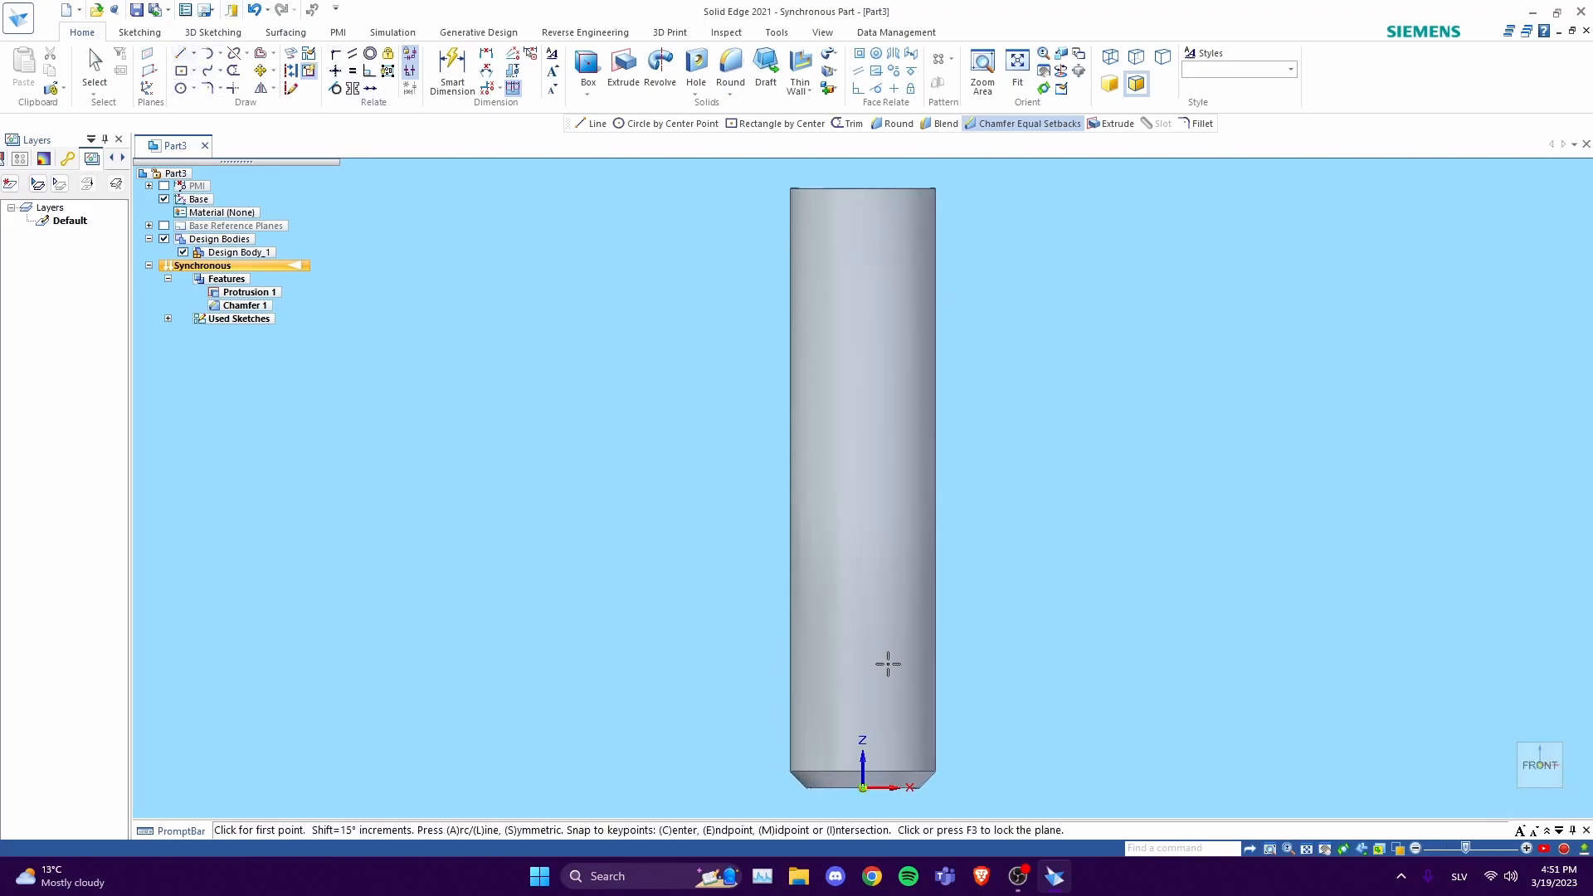
left_click(863, 787)
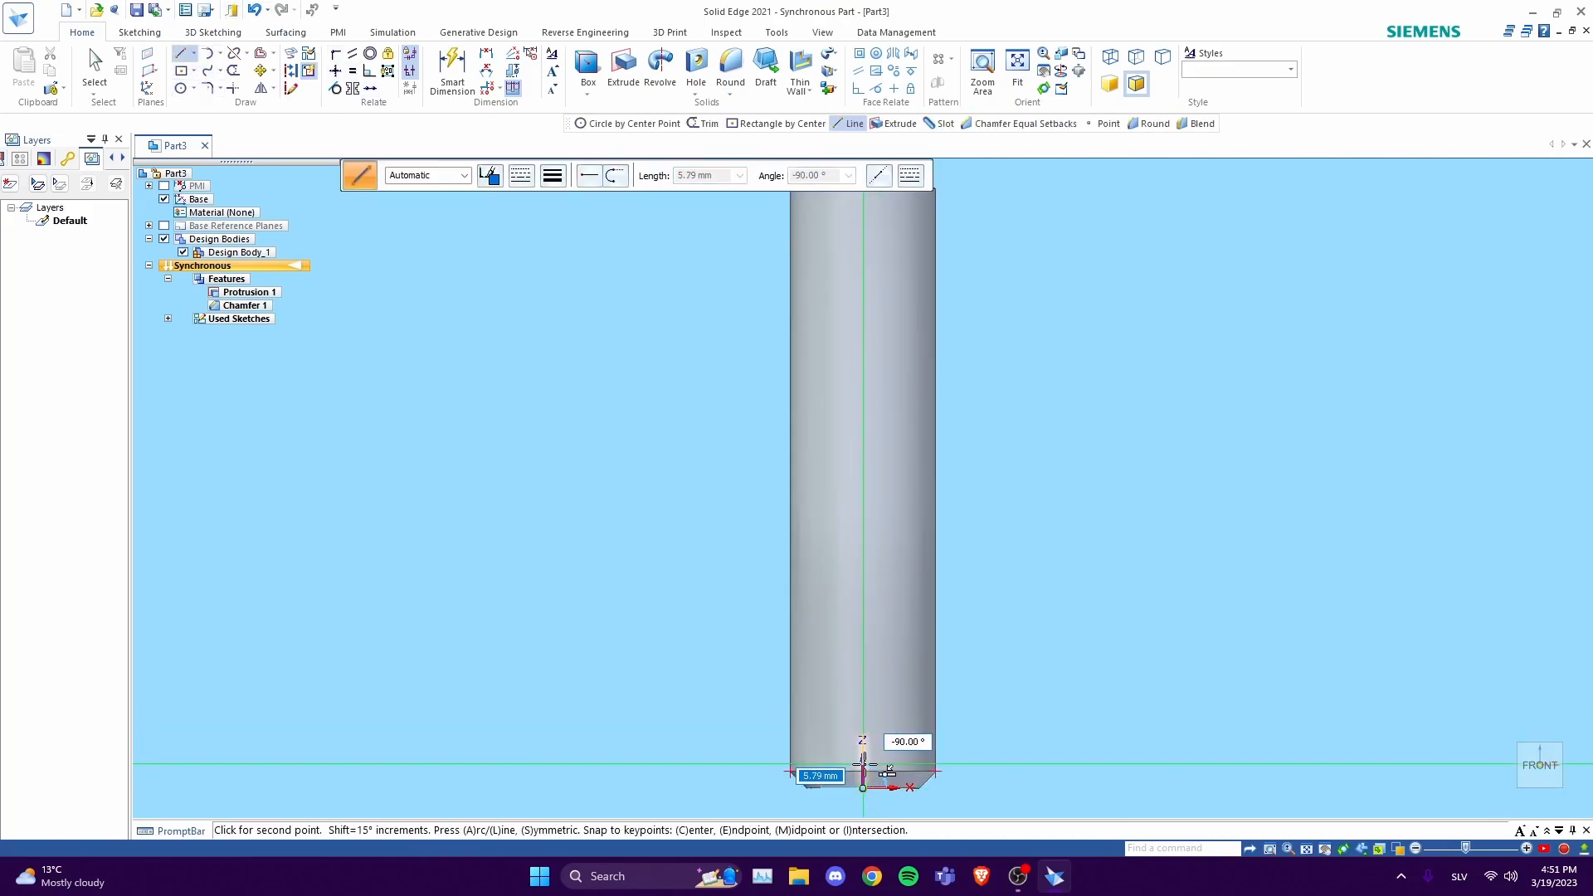
left_click(863, 762)
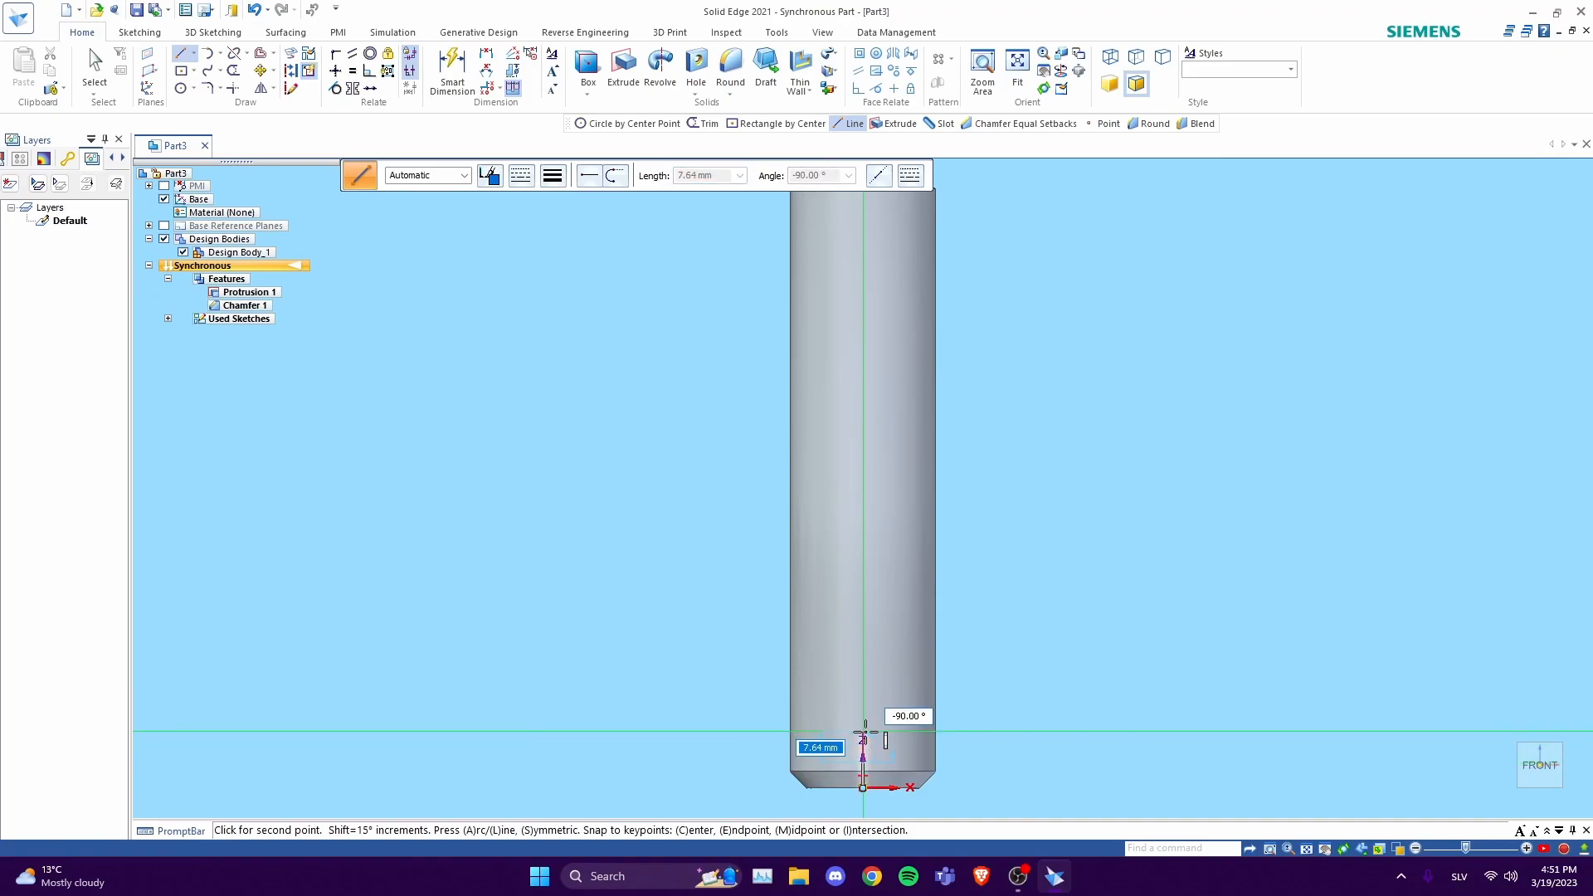
key("Tab")
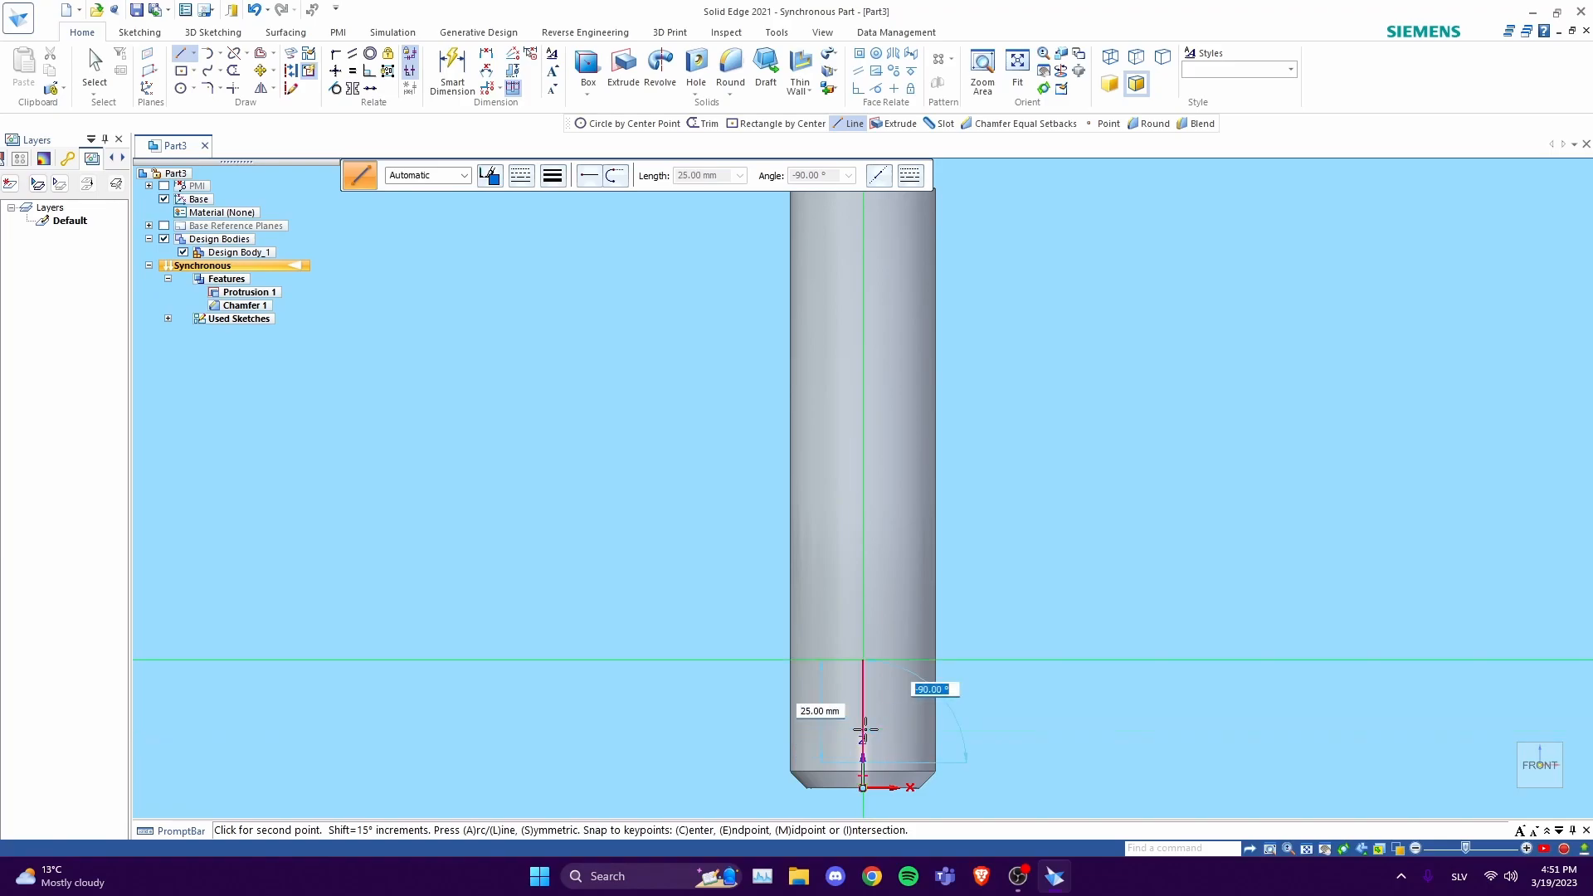
key("Escape")
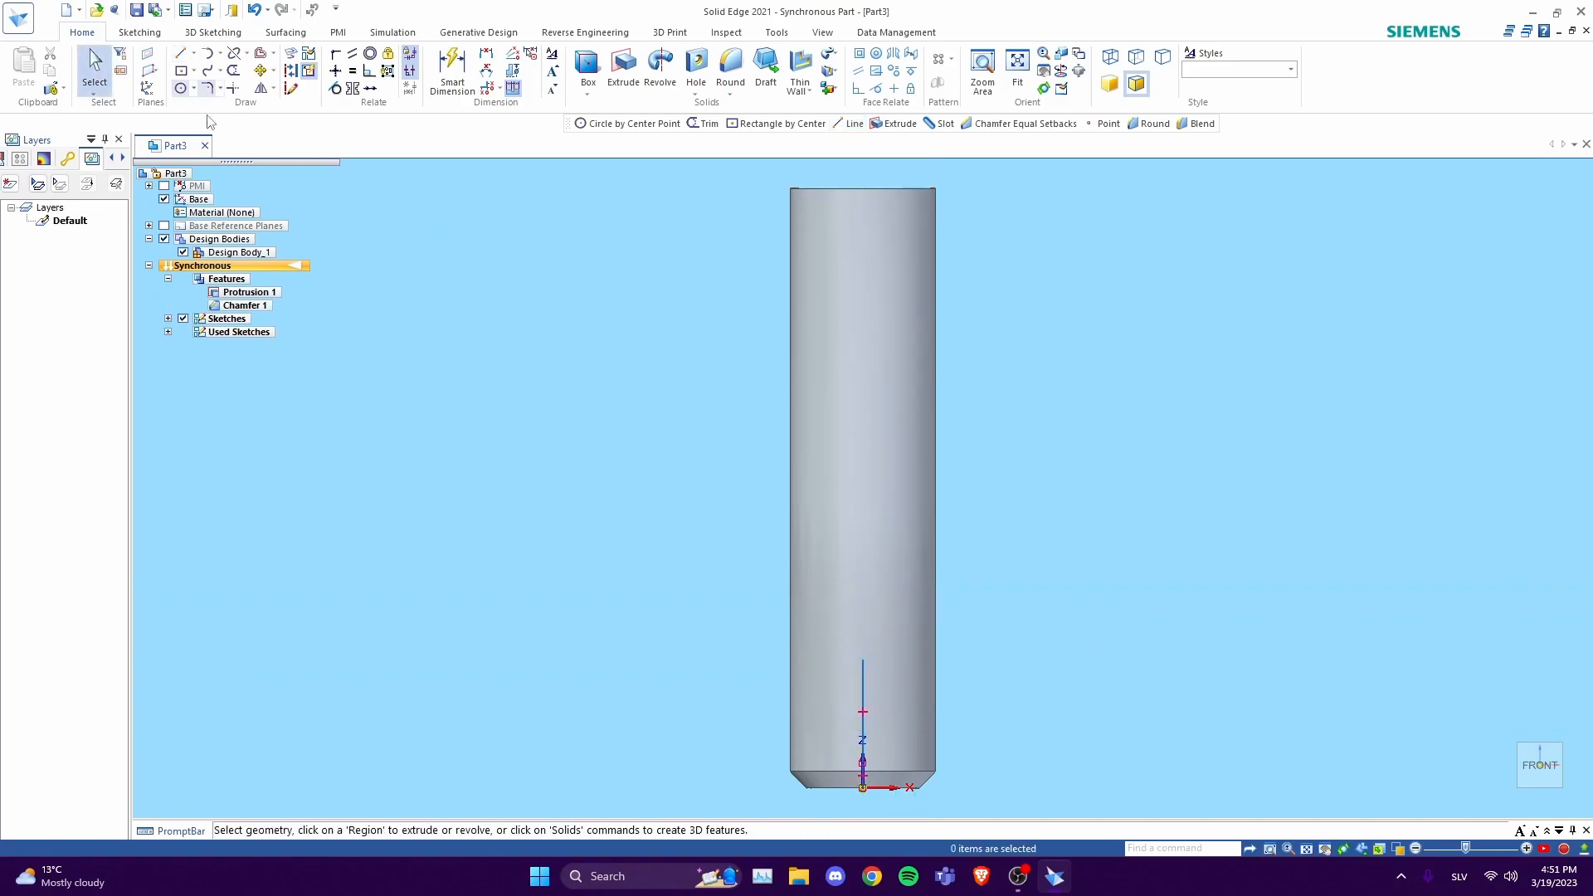
- Draw two 10 mm diameter circles, centred on the upper end and the midpoint of the 25 mm line
left_click(188, 87)
left_click(862, 659)
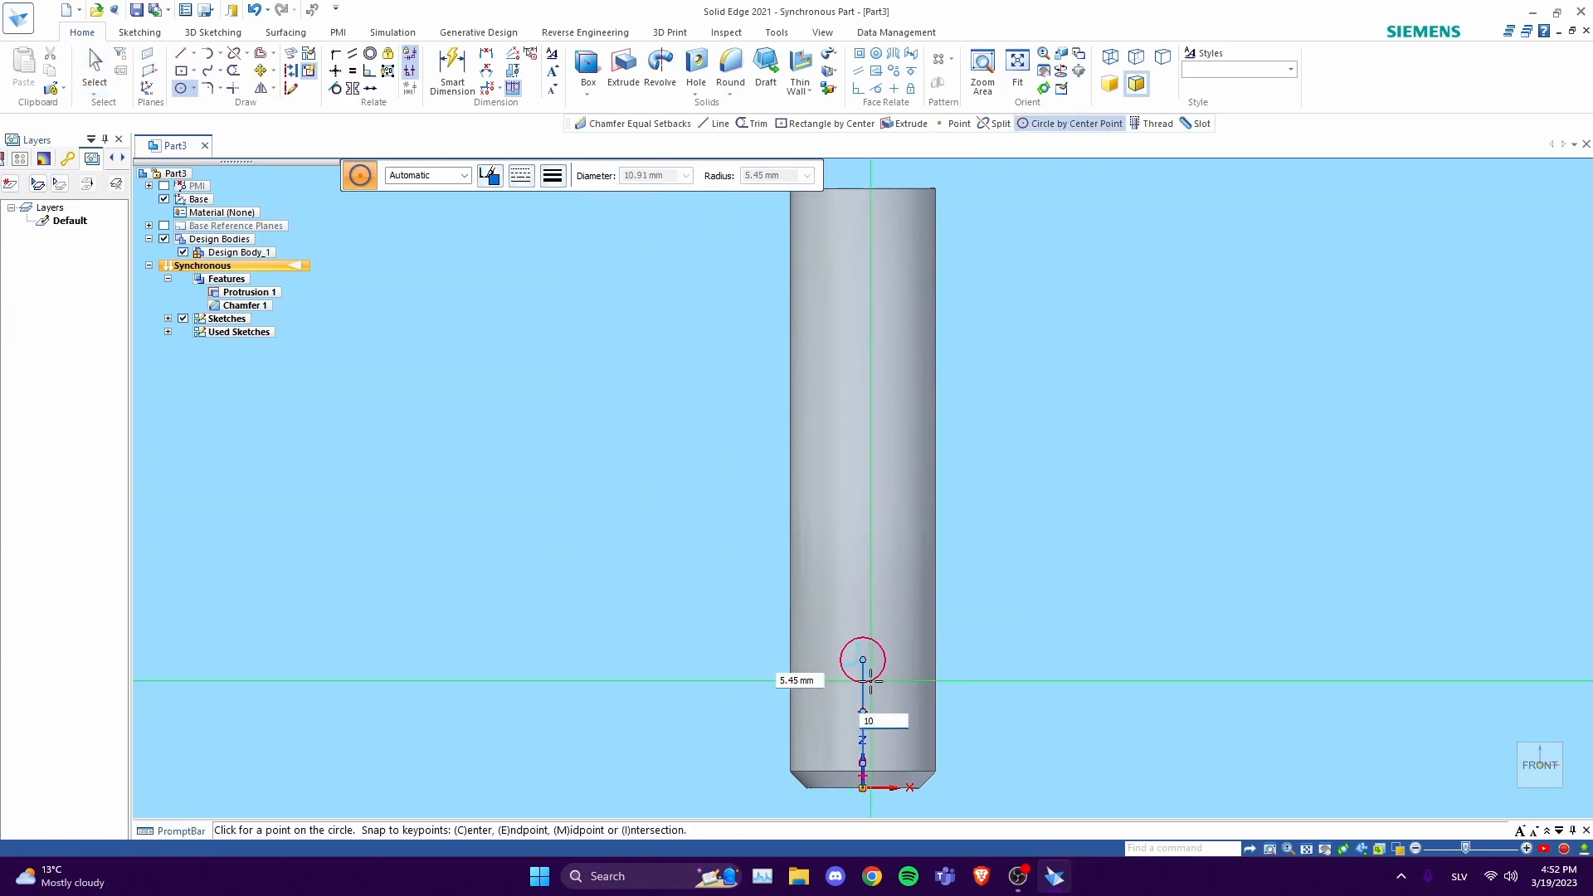
key("Return")
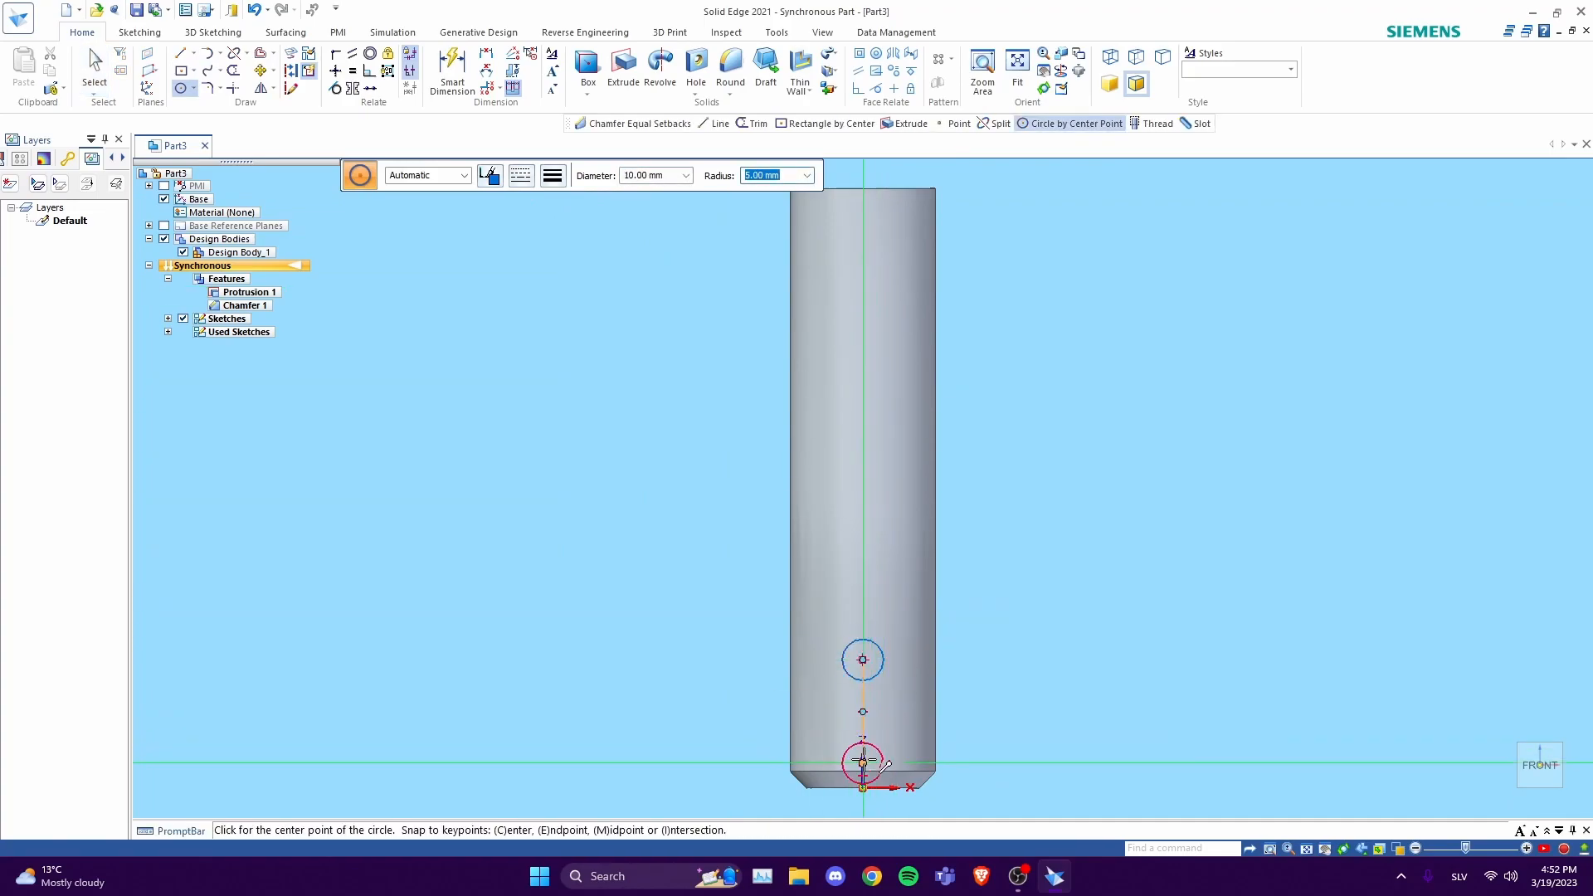
left_click(863, 712)
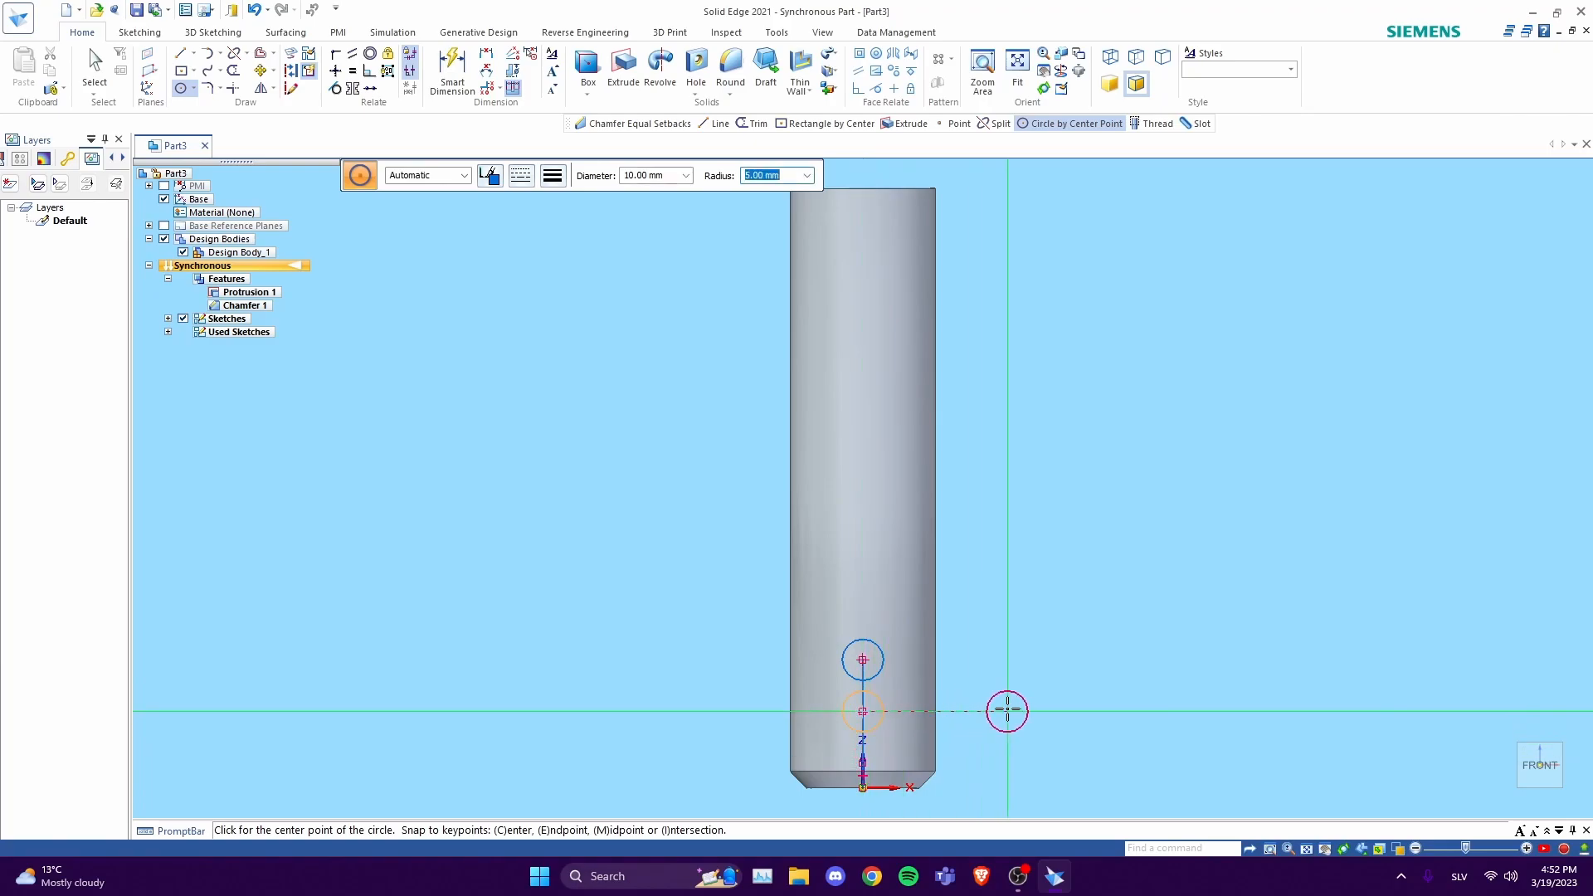
key("Escape")
- Connect the two circles with a vertical line on each side, joining their outermost points
left_click(180, 53)
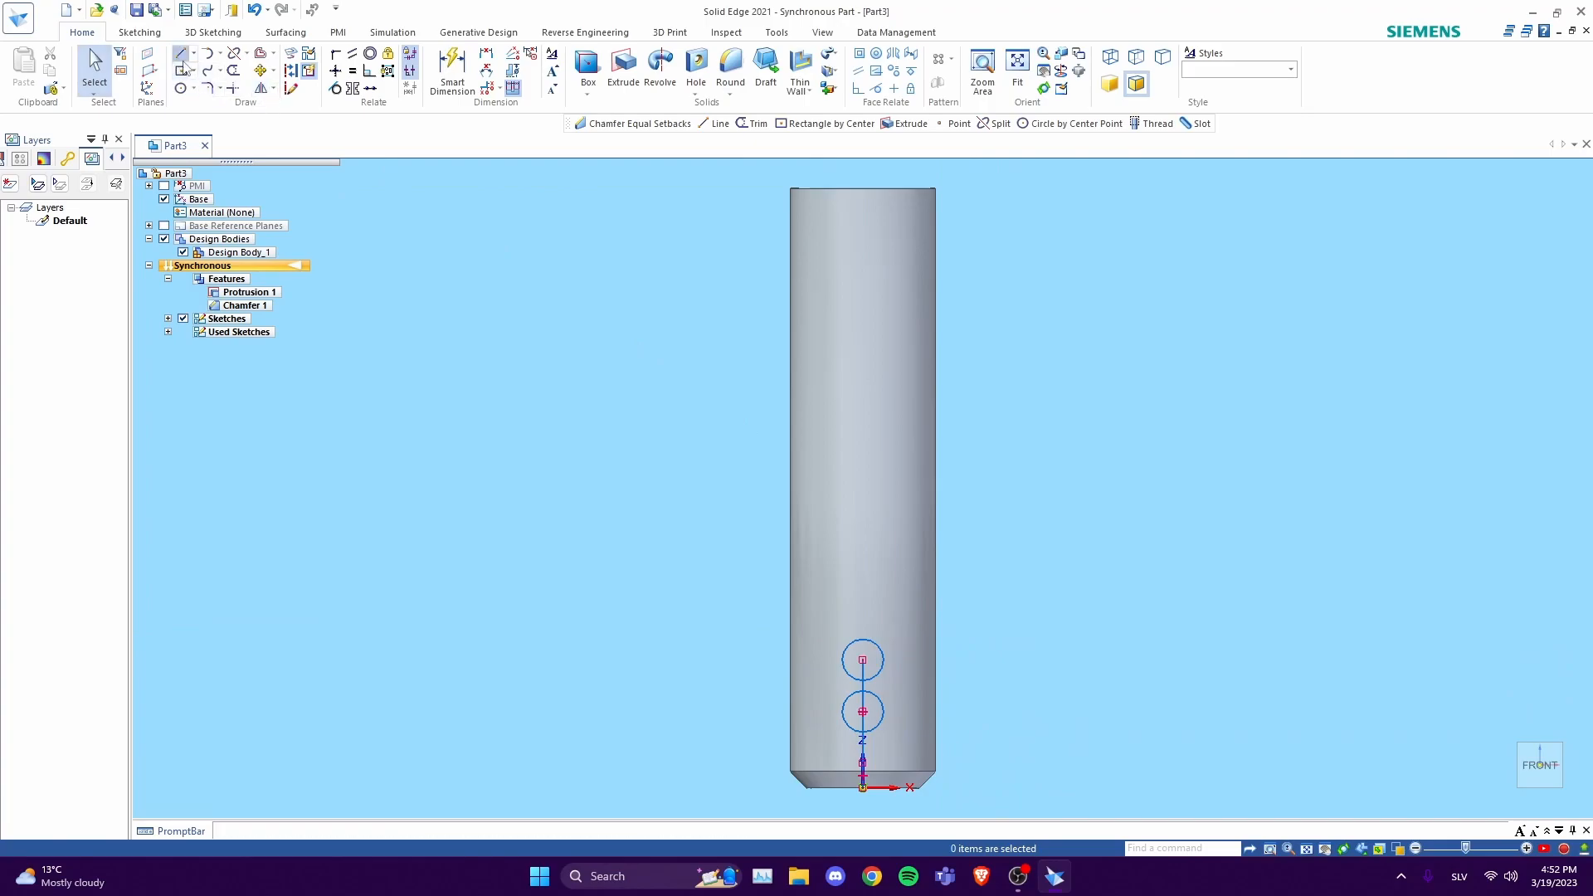
left_click(883, 659)
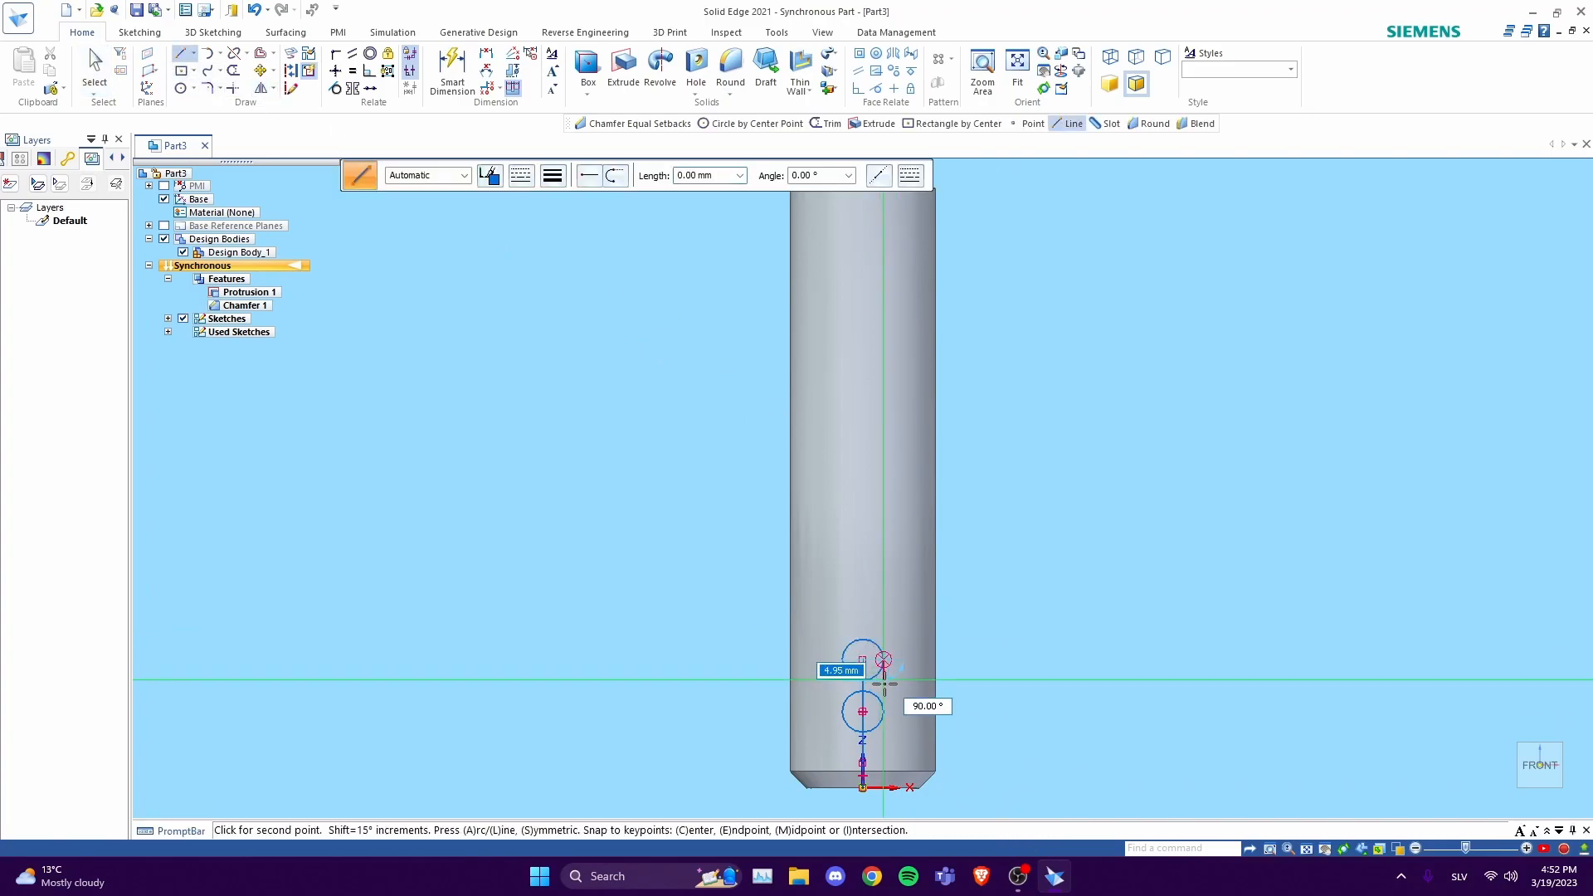
left_click(883, 712)
key("Escape")
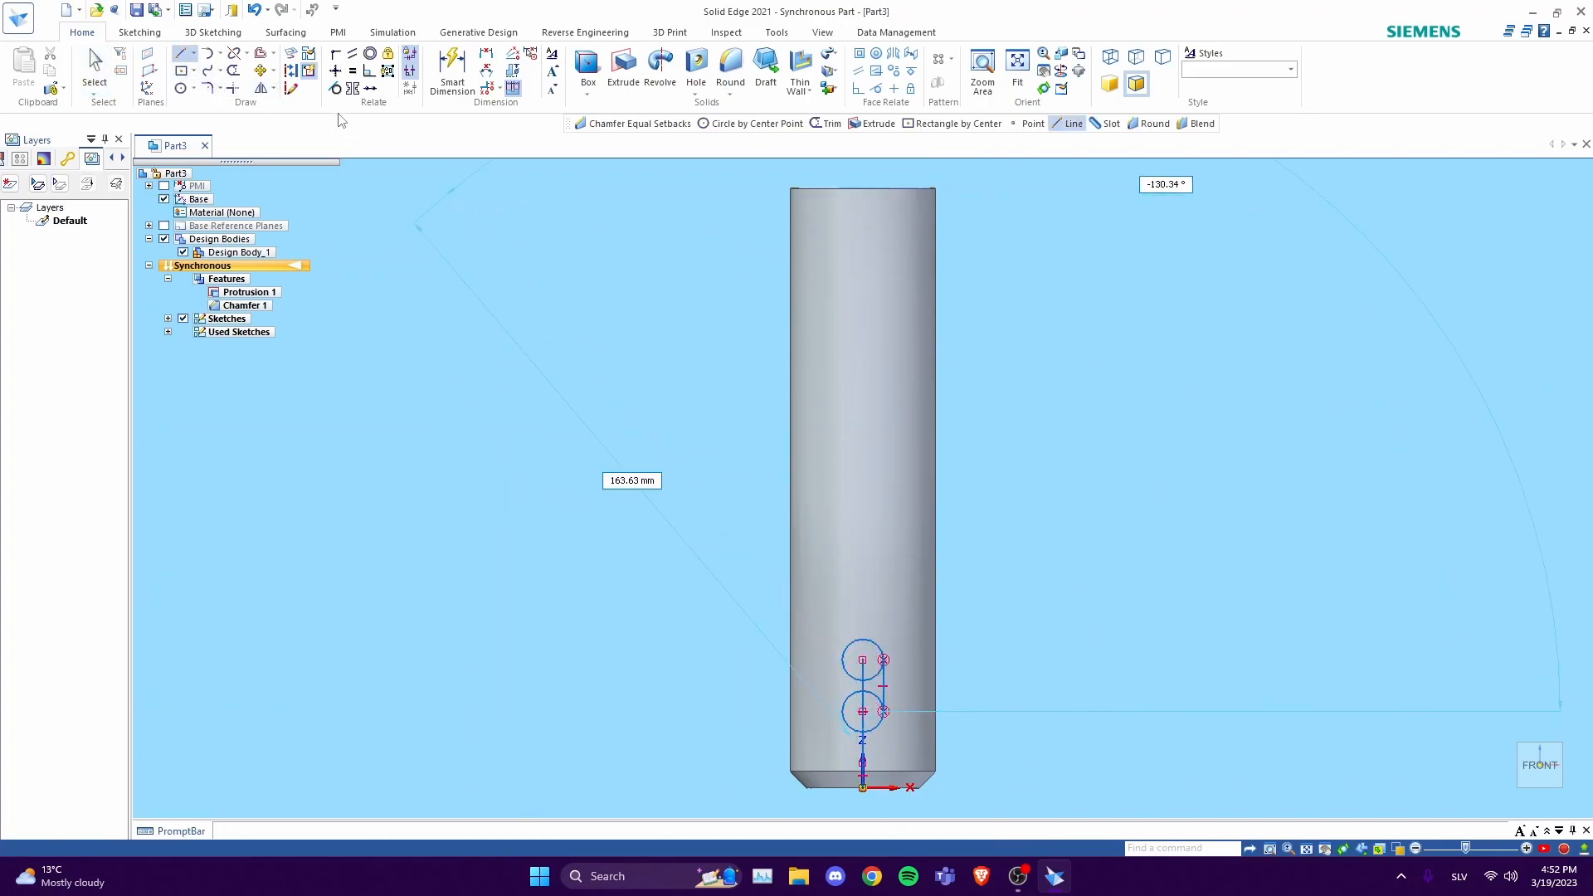
left_click(842, 660)
left_click(844, 717)
key("Escape")
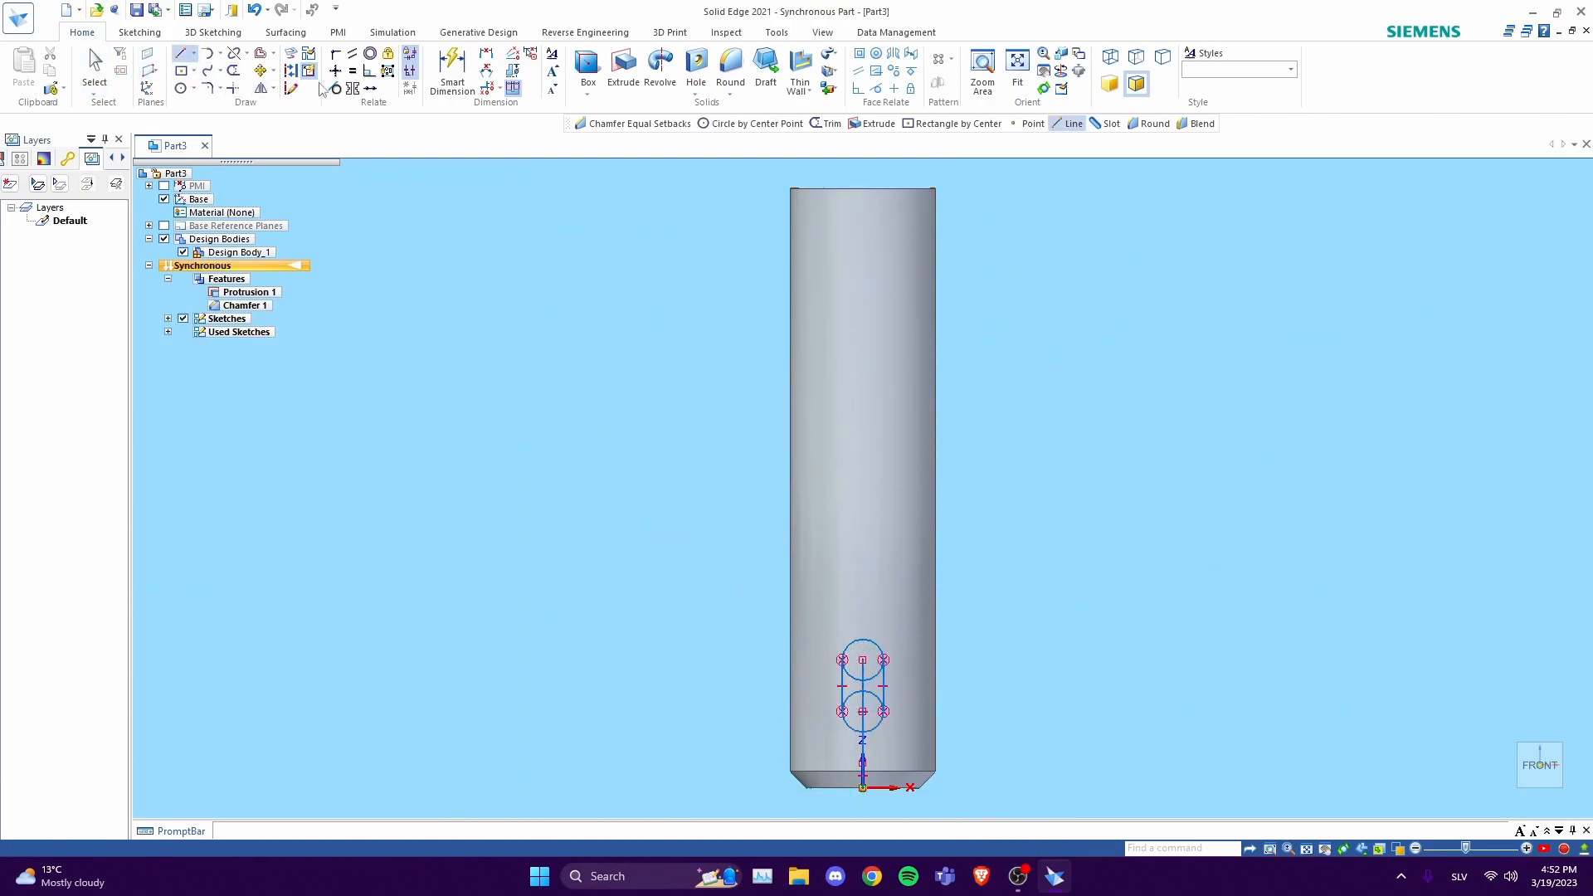
- Trim the inner arcs and the vertical construction lines so that only a closed slot outline remains
left_click(234, 72)
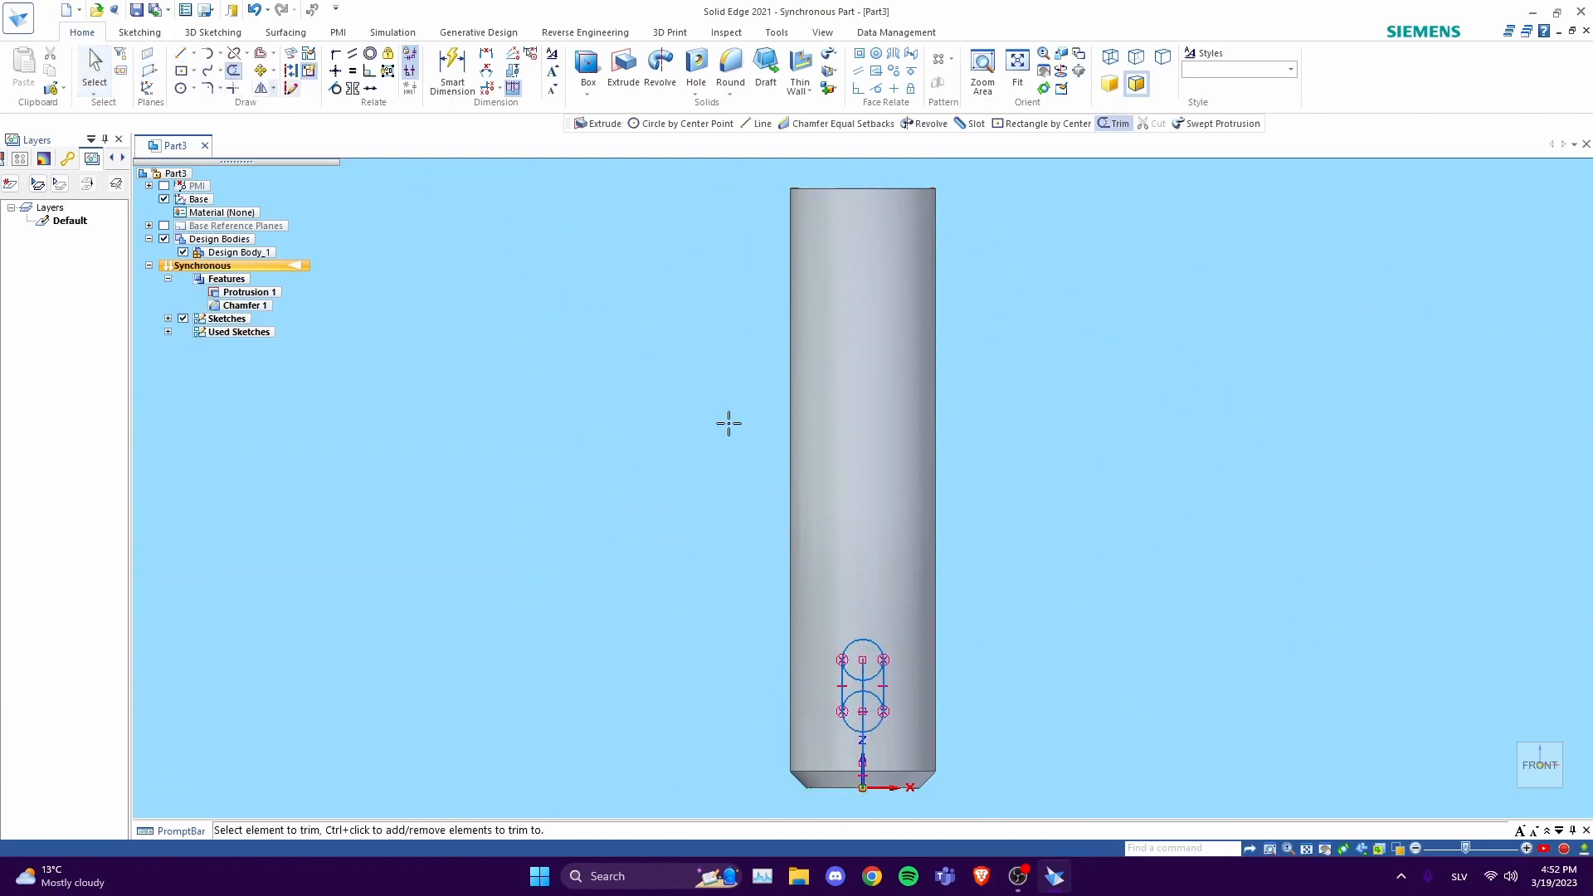
left_click(863, 691)
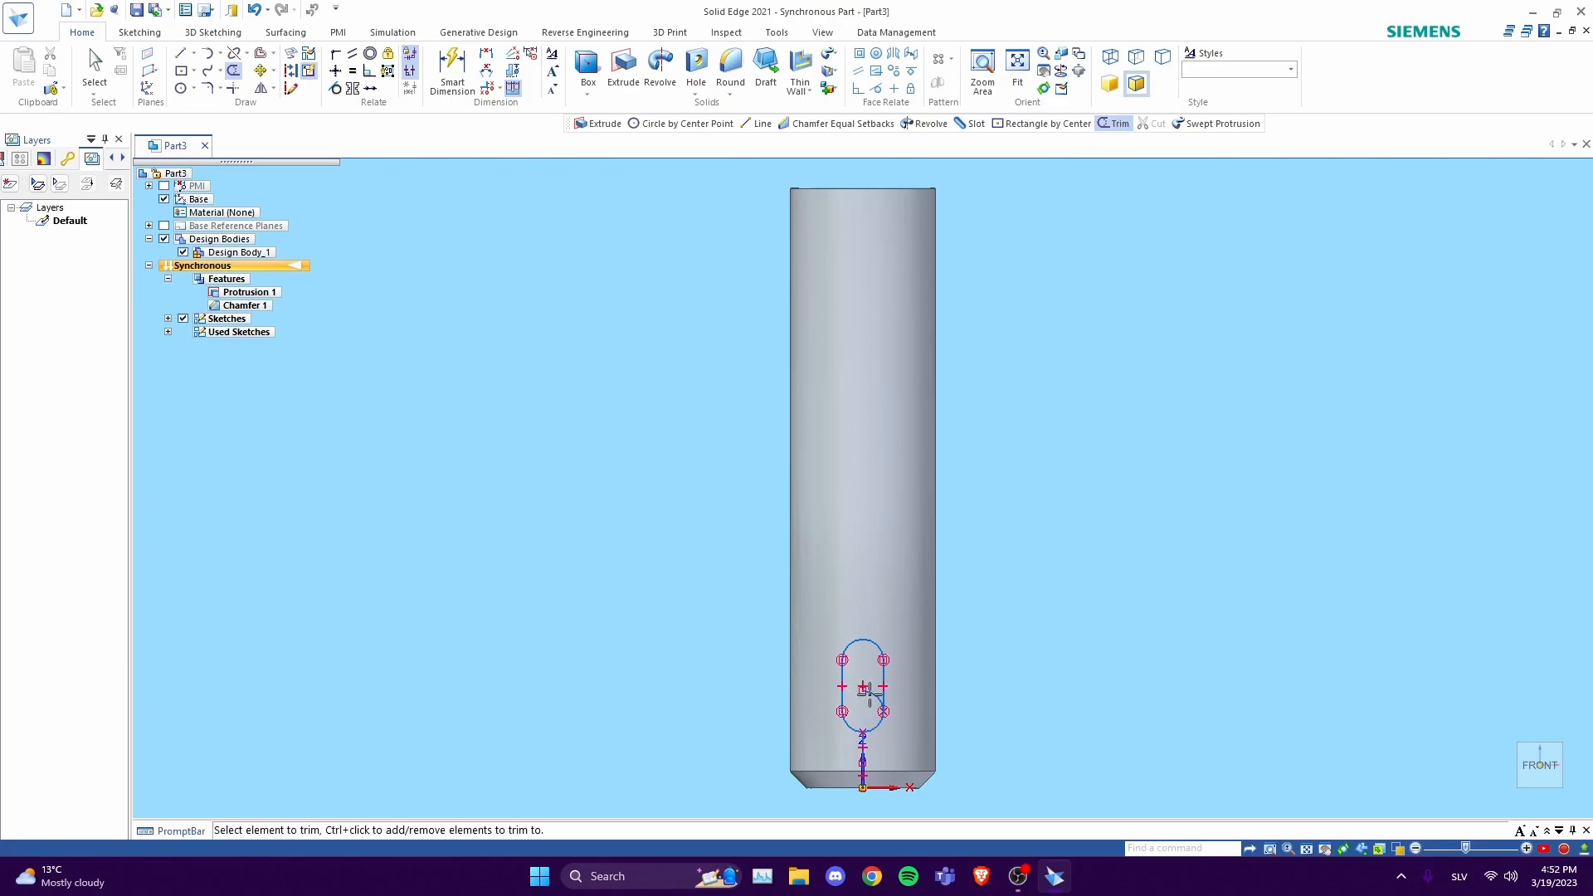
scroll(865, 752, "up", 4)
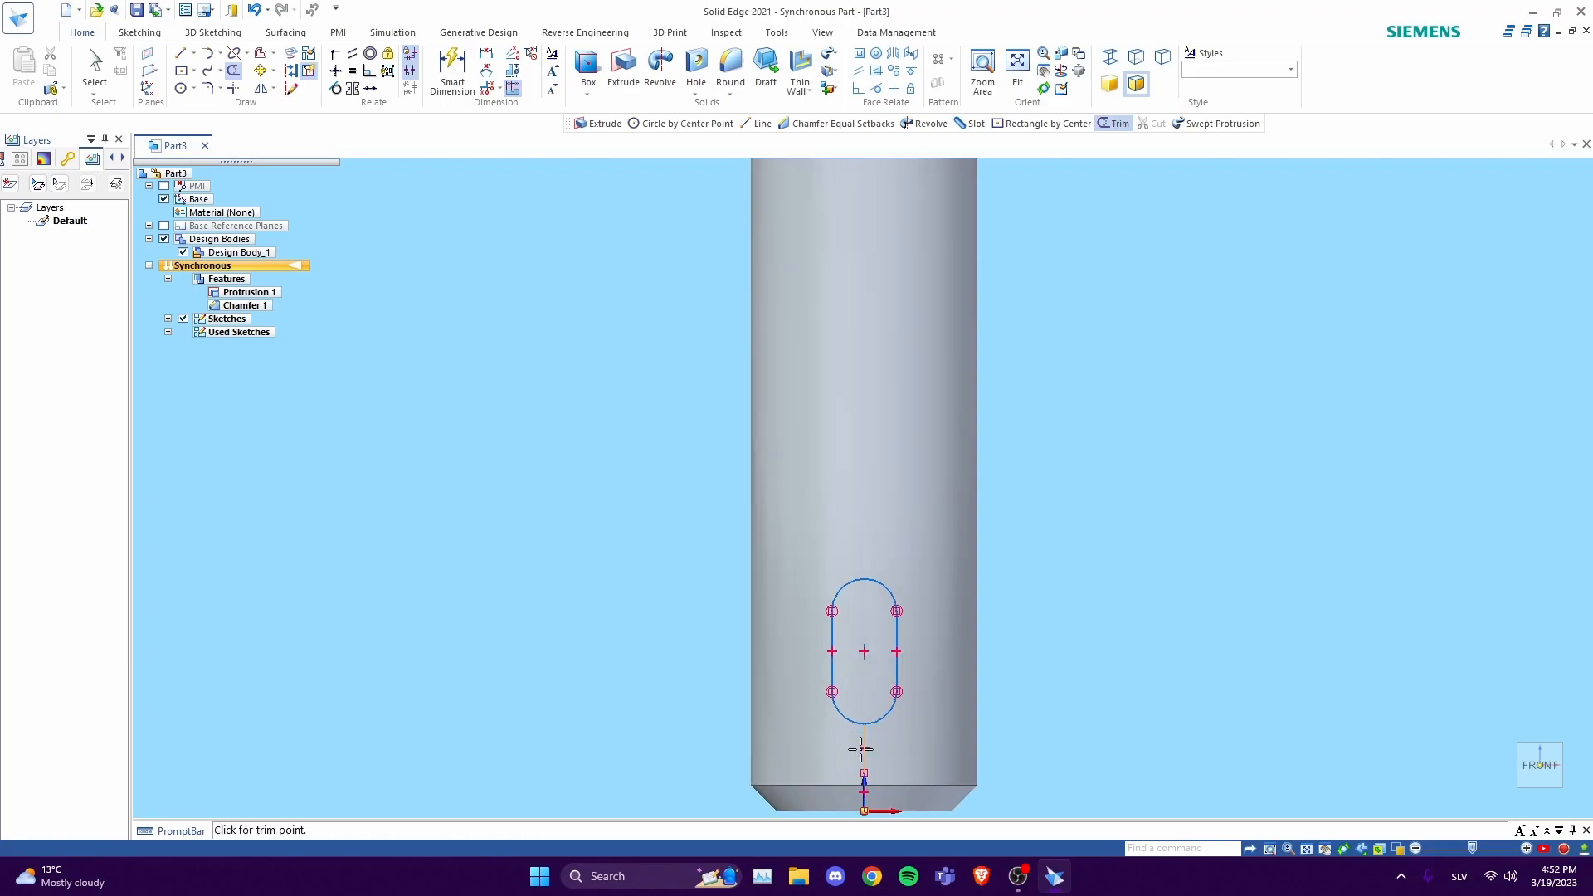
mouse_move(1205, 736)
middle_mouse_down()
mouse_move(1167, 665)
mouse_move(1156, 576)
mouse_move(1279, 622)
middle_mouse_up()
left_click(1509, 798)
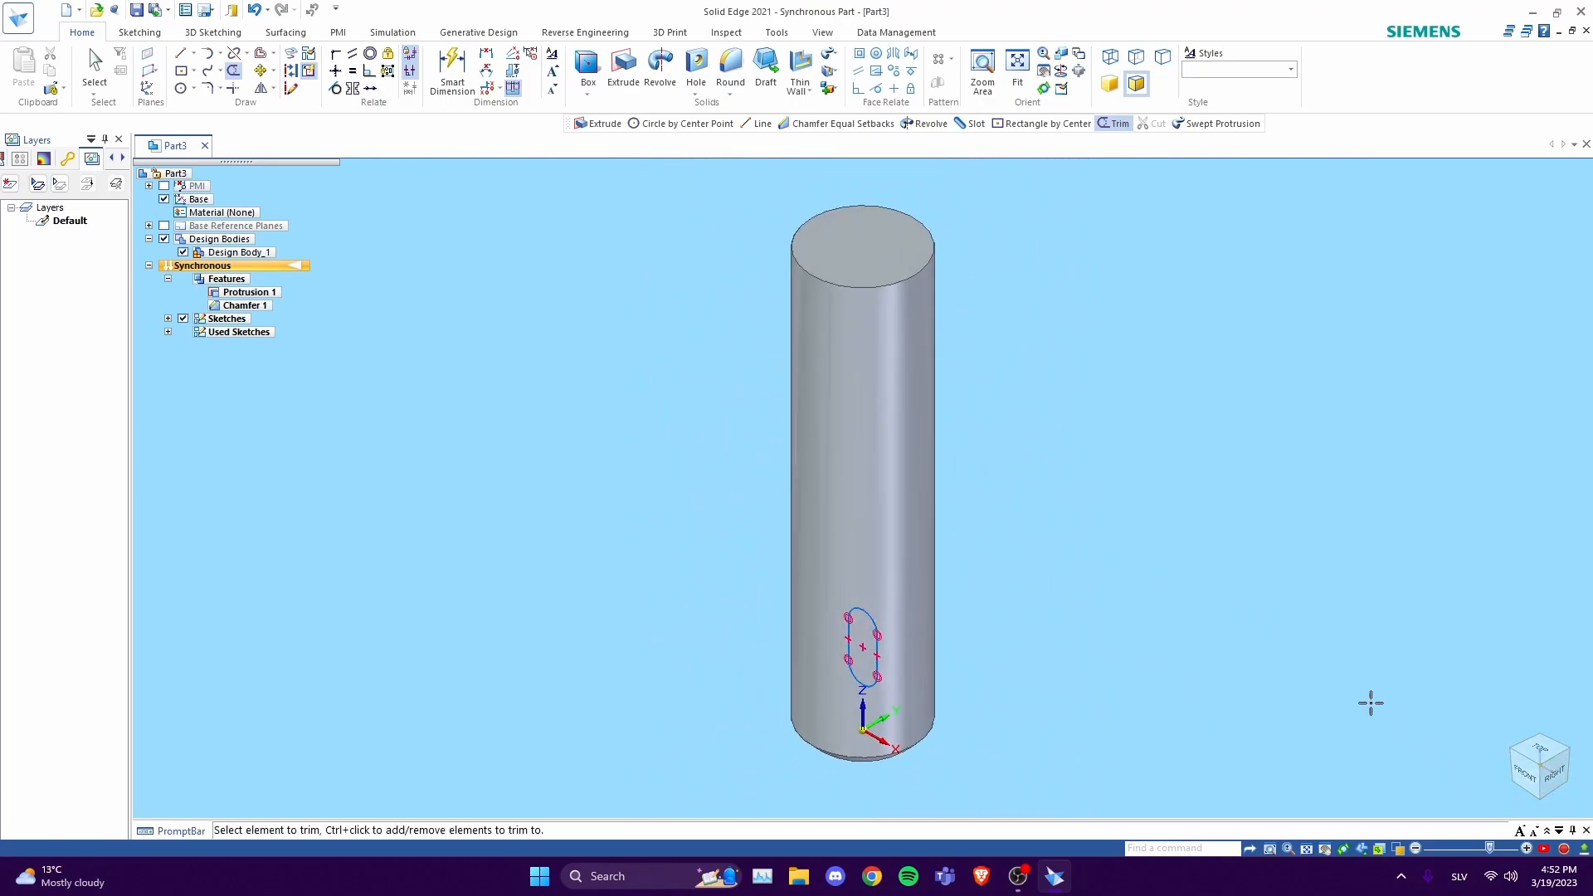
key("Escape")
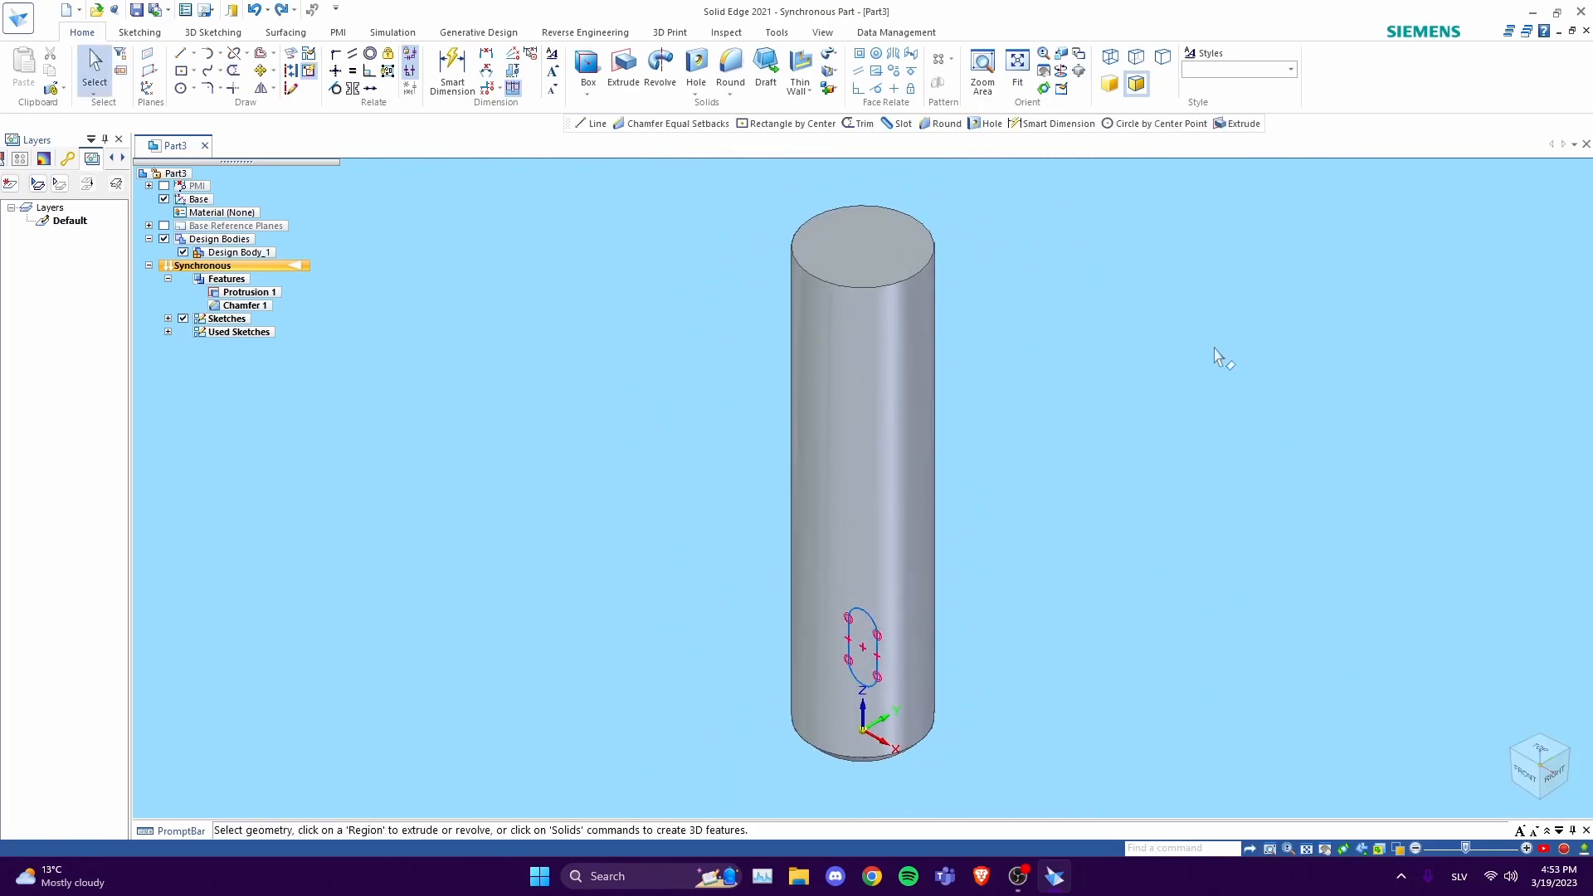
- Extrude the slot outline as a cutout through the front side of the cylinder, with internal loops excluded
left_click(632, 82)
left_click(863, 630)
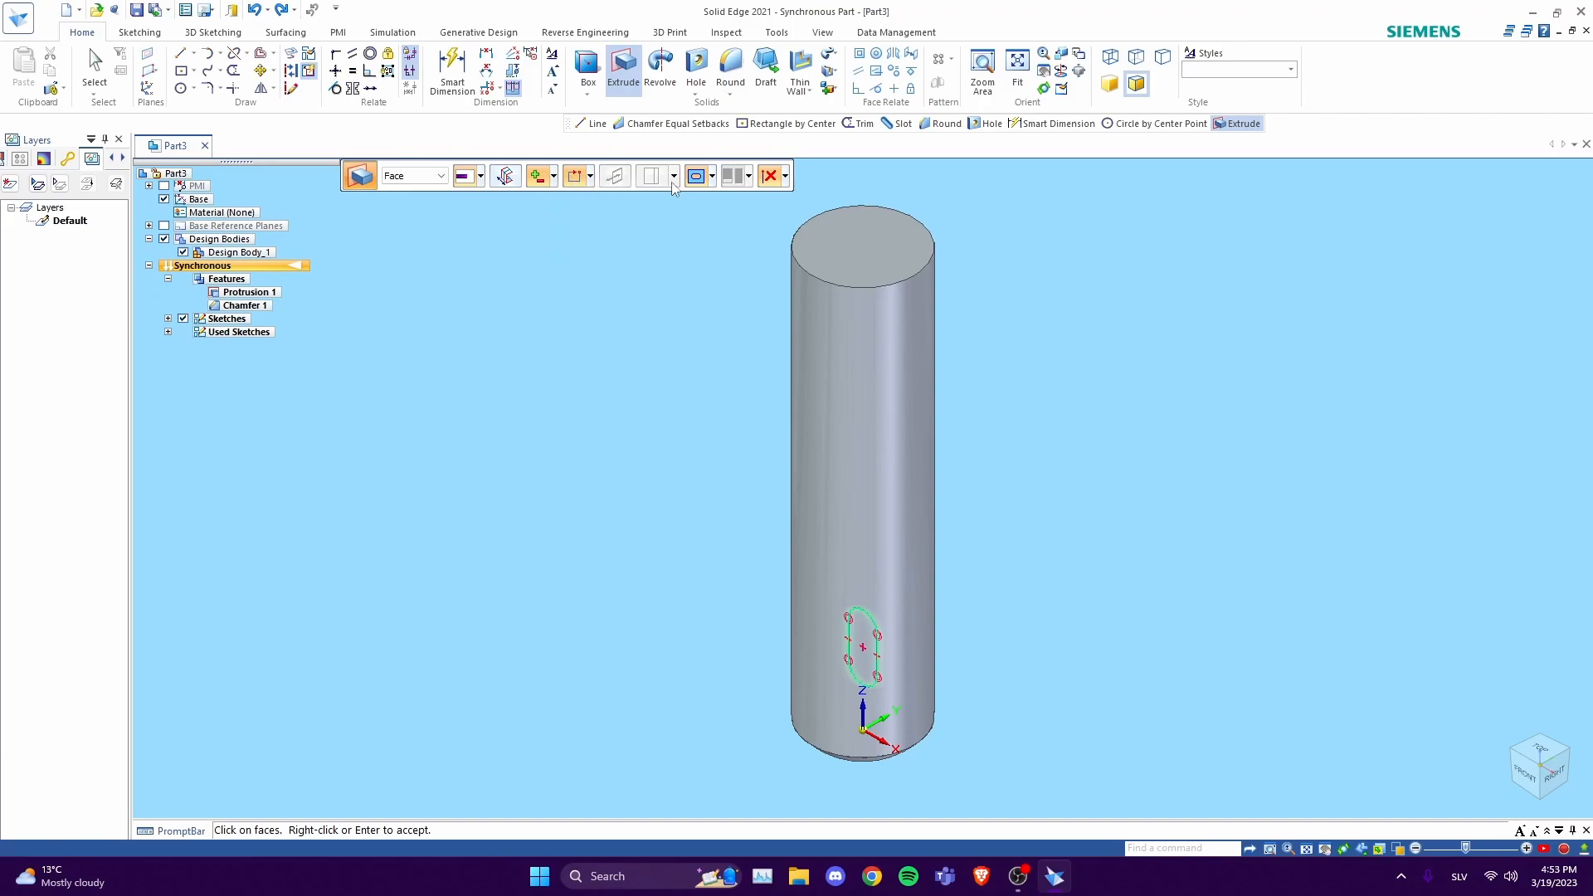
left_click(711, 177)
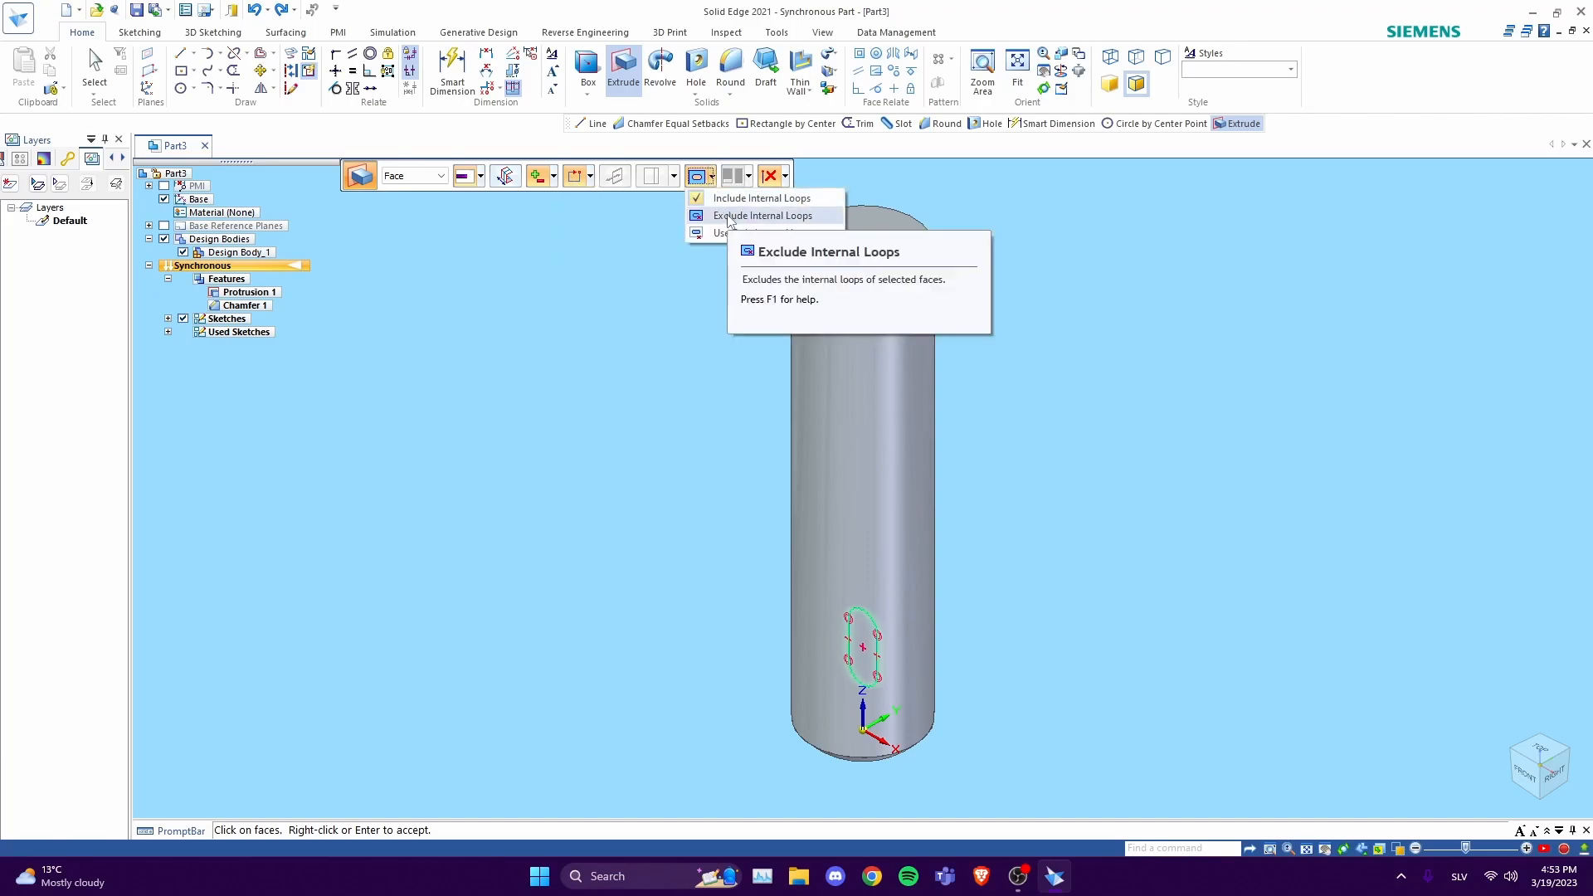
left_click(727, 218)
left_click(467, 183)
left_click(494, 213)
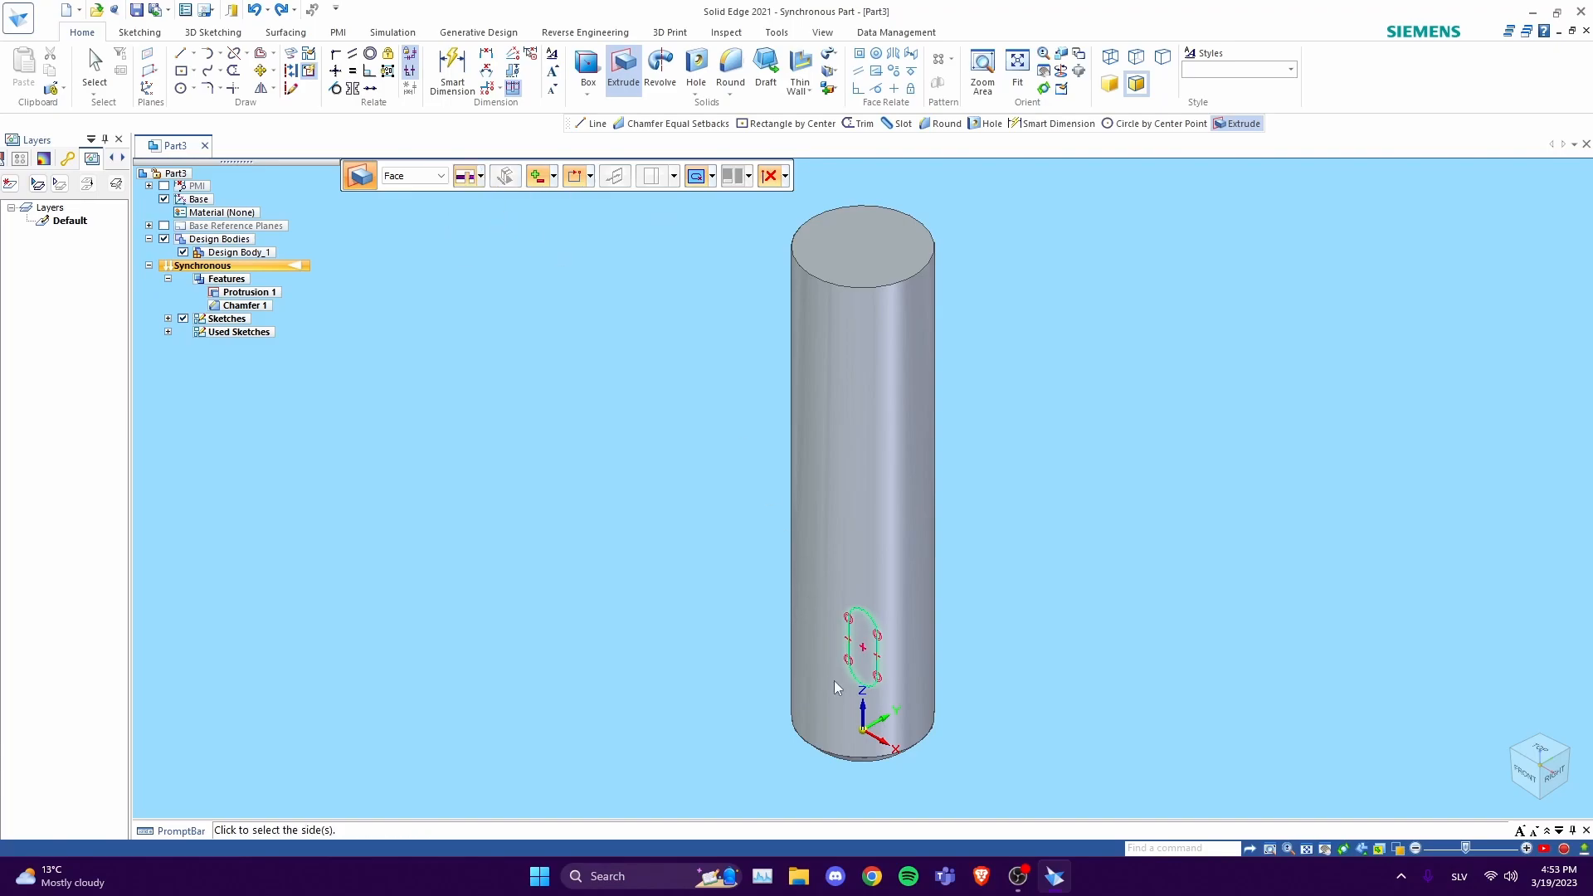
left_click(794, 658)
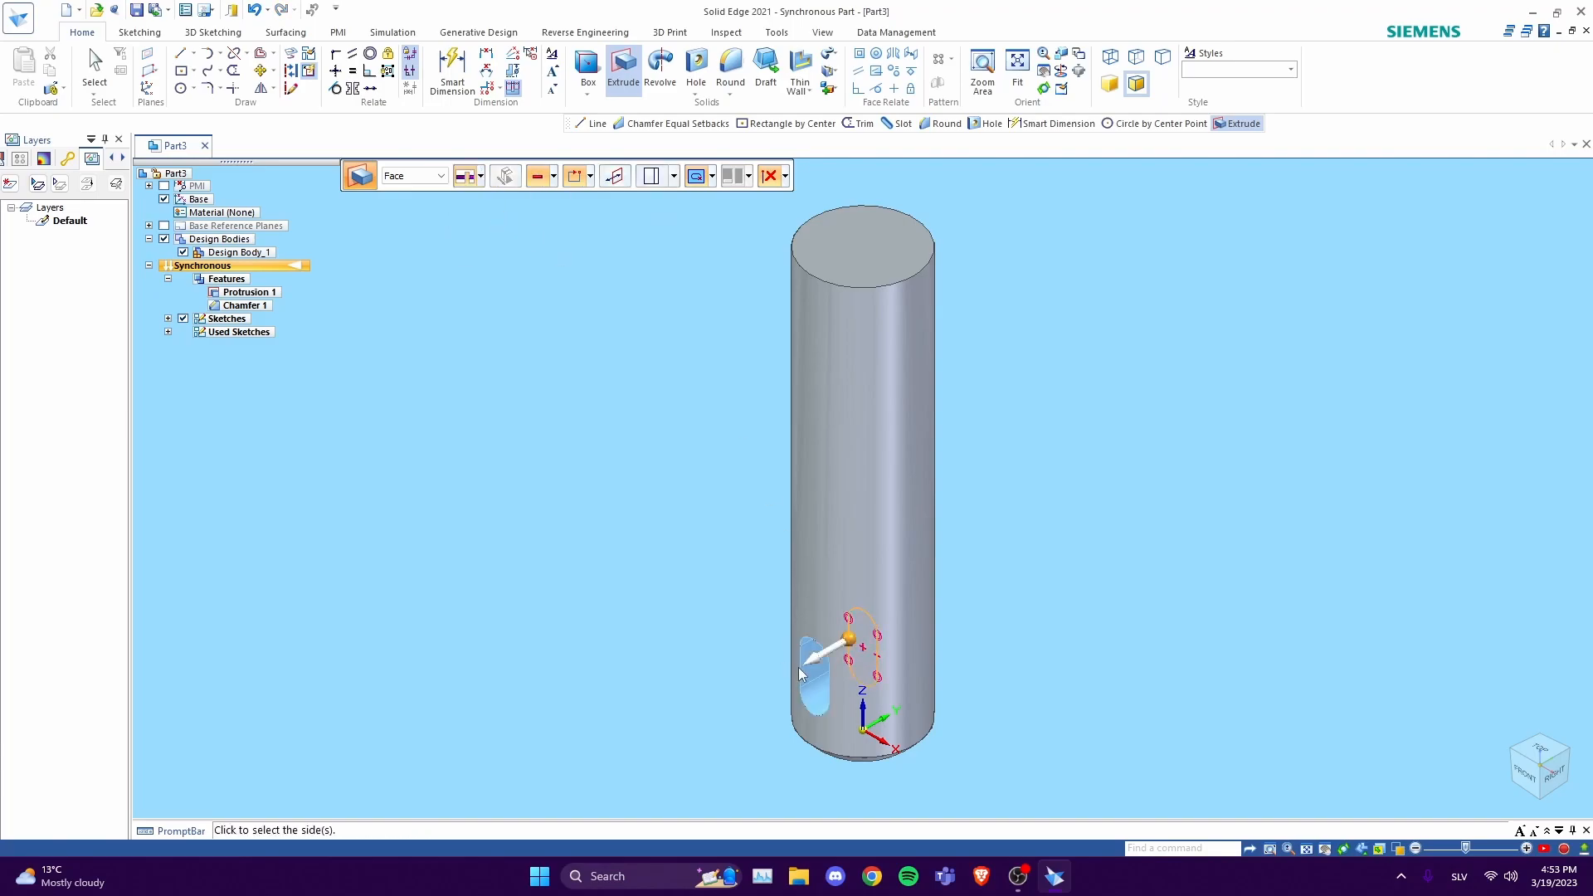
middle_click_drag(952, 660, 1028, 606)
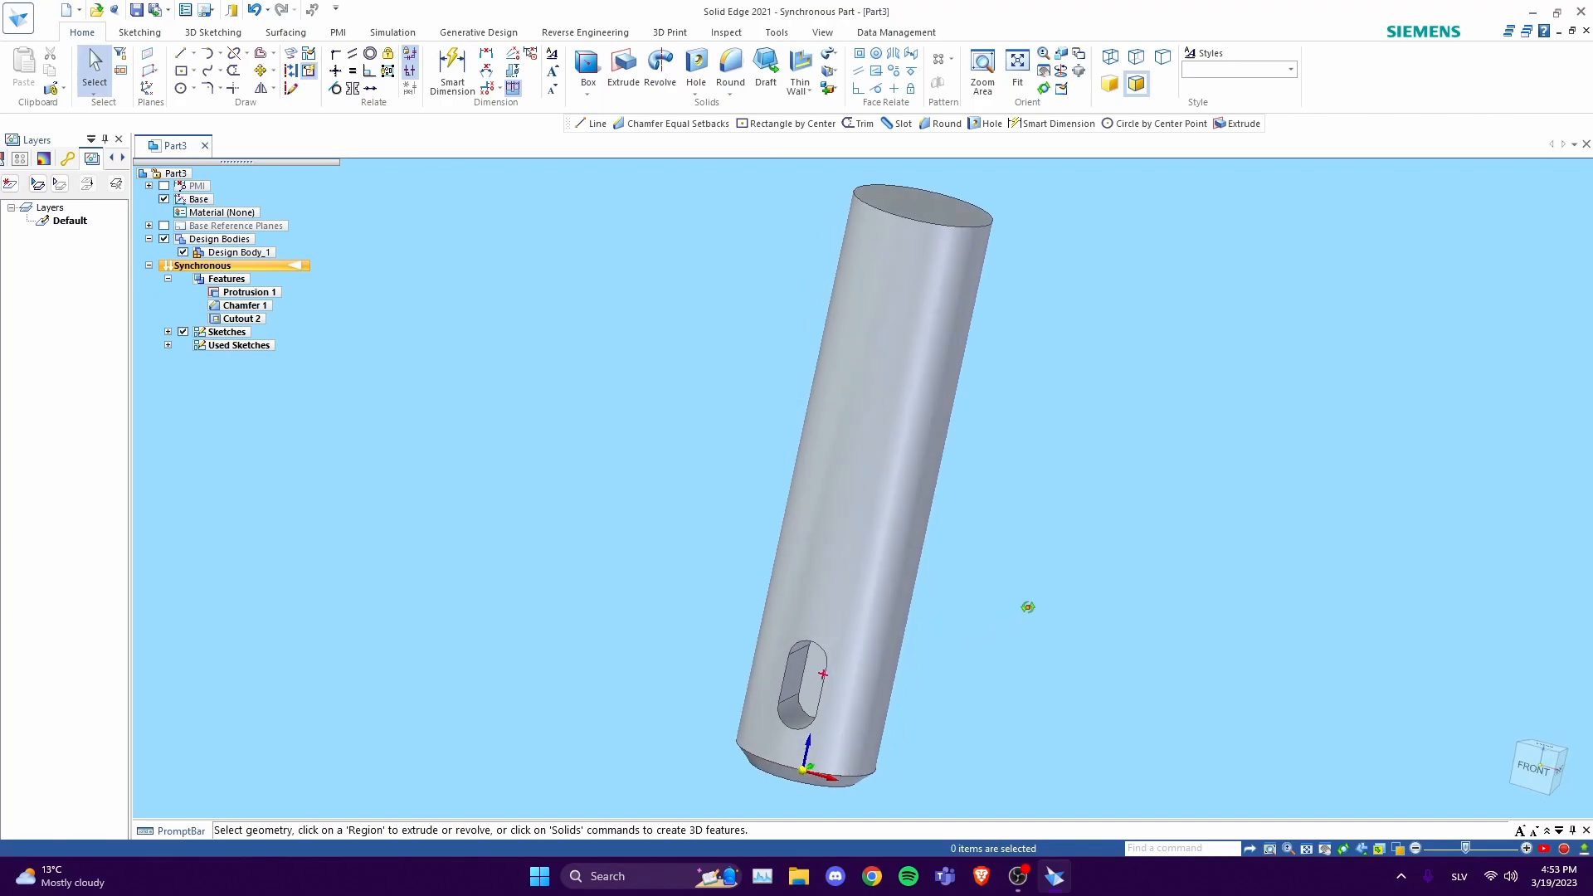
- Move the flat floor face of the slot 8 mm outward toward the cylinder's front to make the cutout shallower
left_click(811, 687)
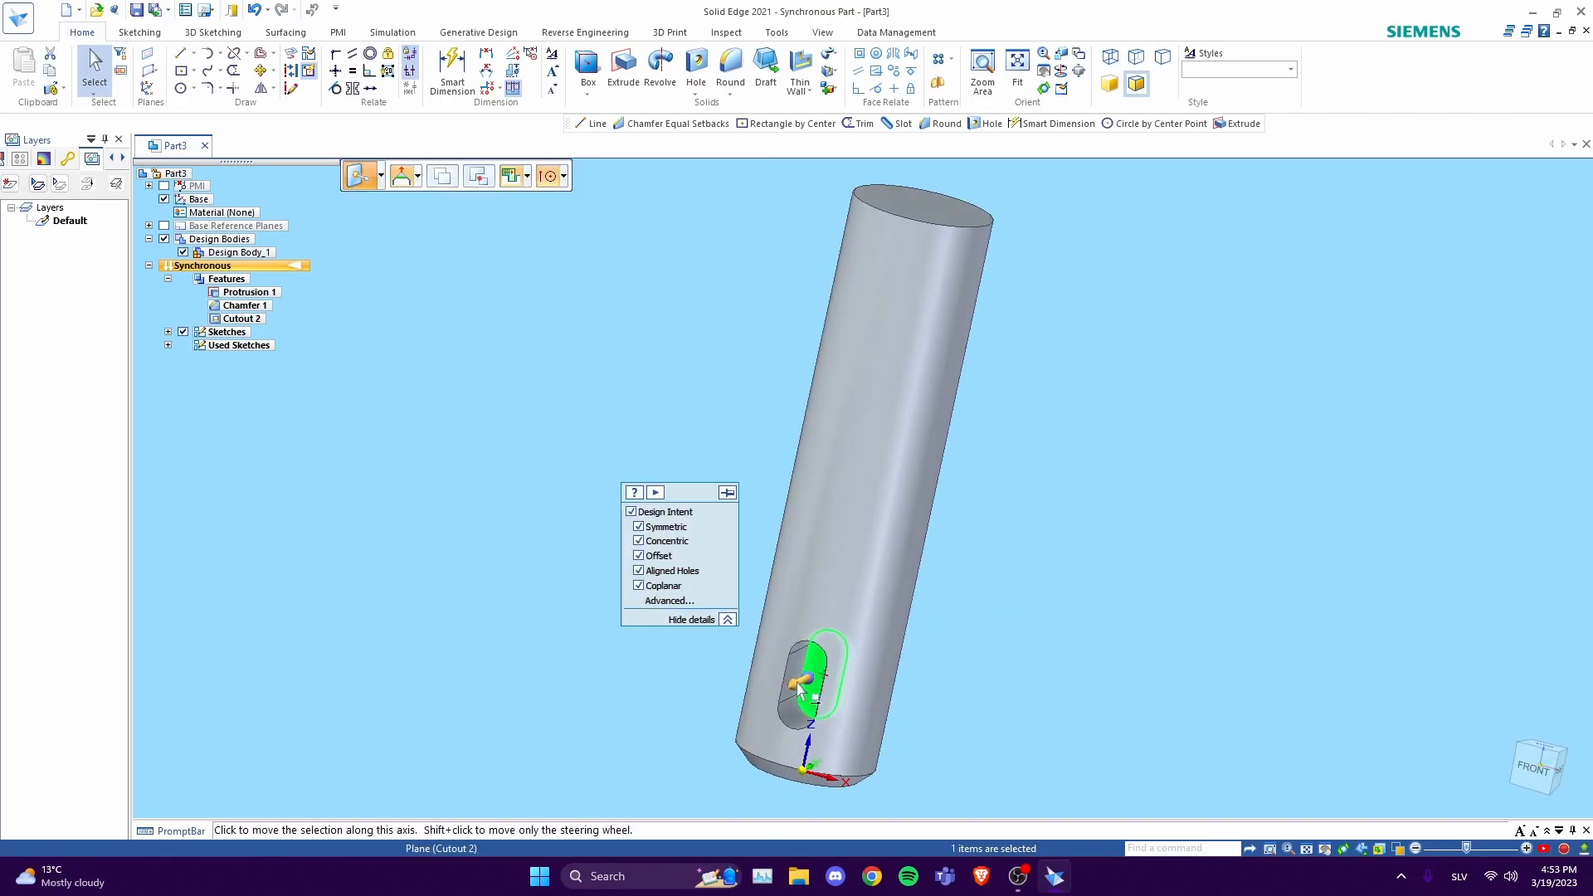
left_click(799, 685)
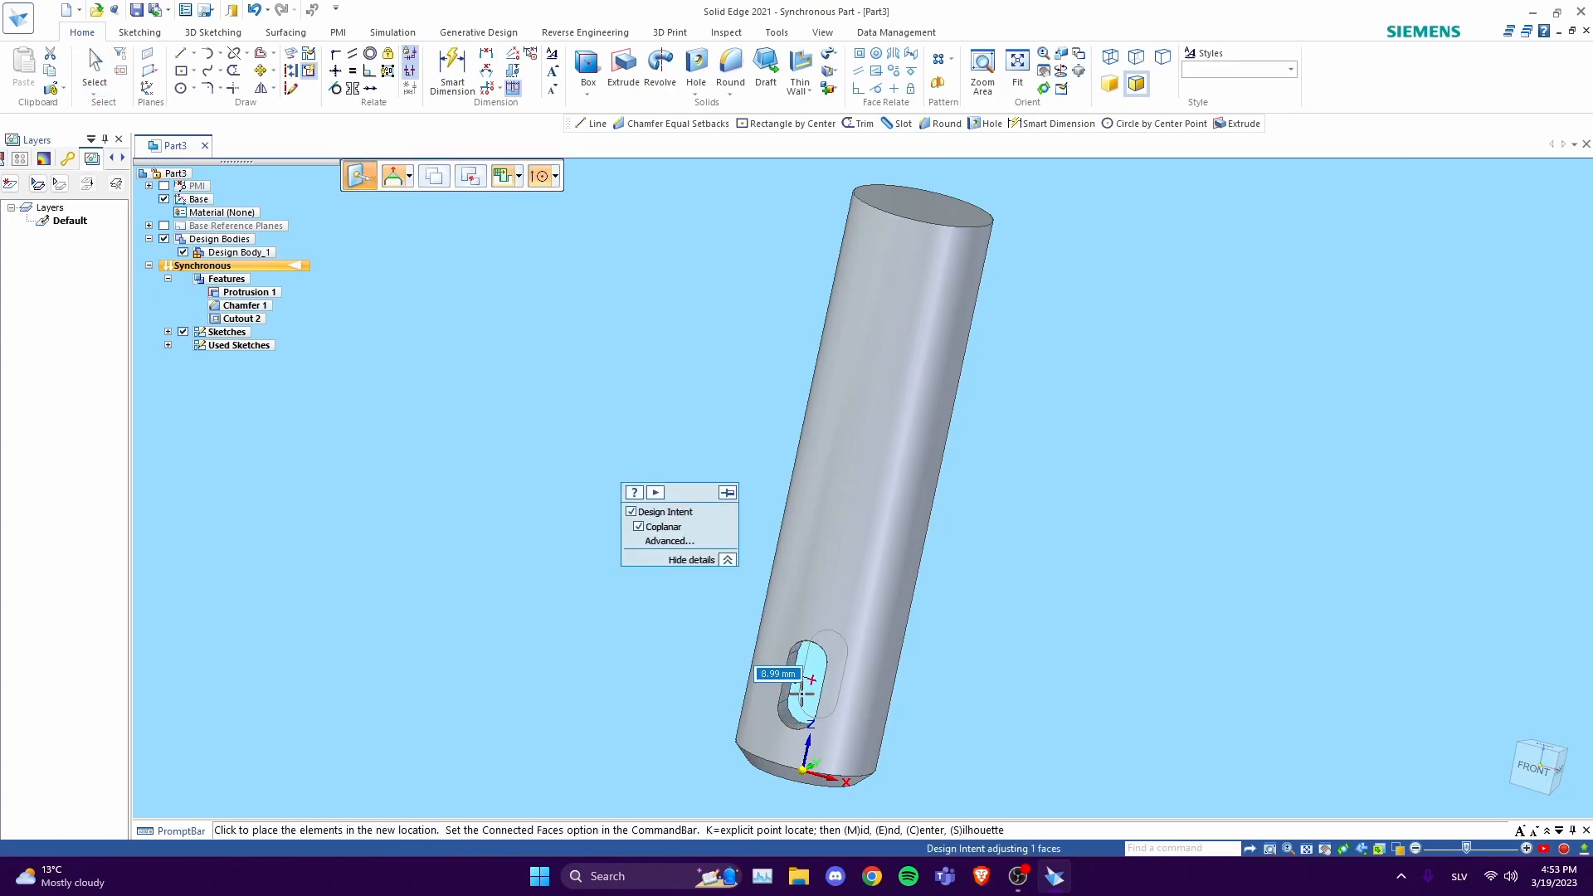
type("8")
key("Return")
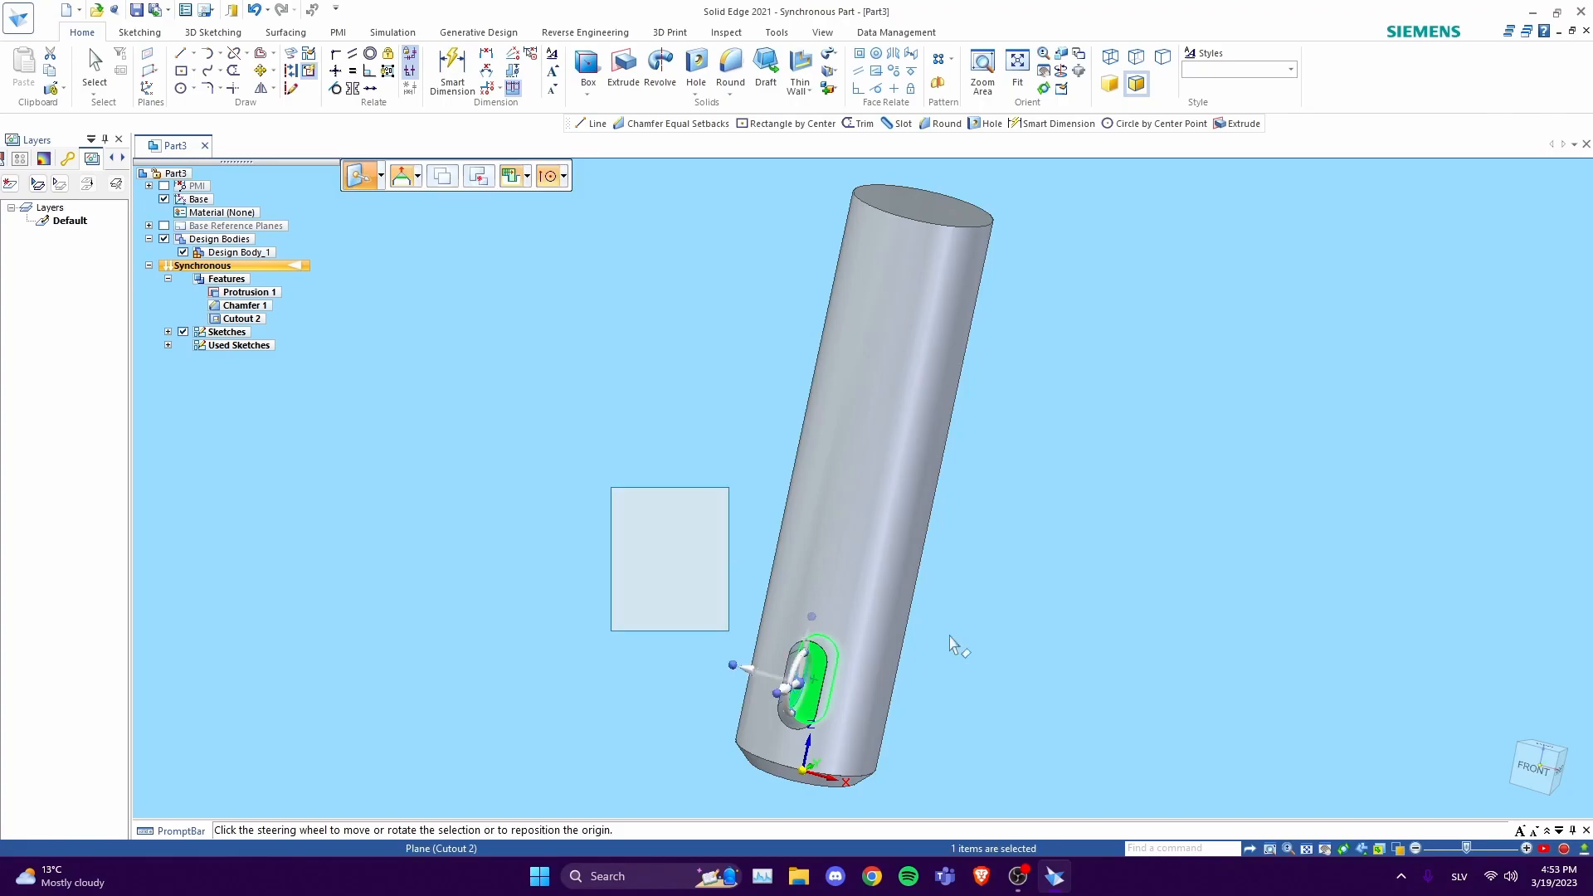
left_click(1017, 637)
mouse_move(1020, 640)
middle_mouse_down()
mouse_move(871, 580)
mouse_move(960, 622)
mouse_move(1218, 672)
mouse_move(1037, 648)
middle_mouse_up()
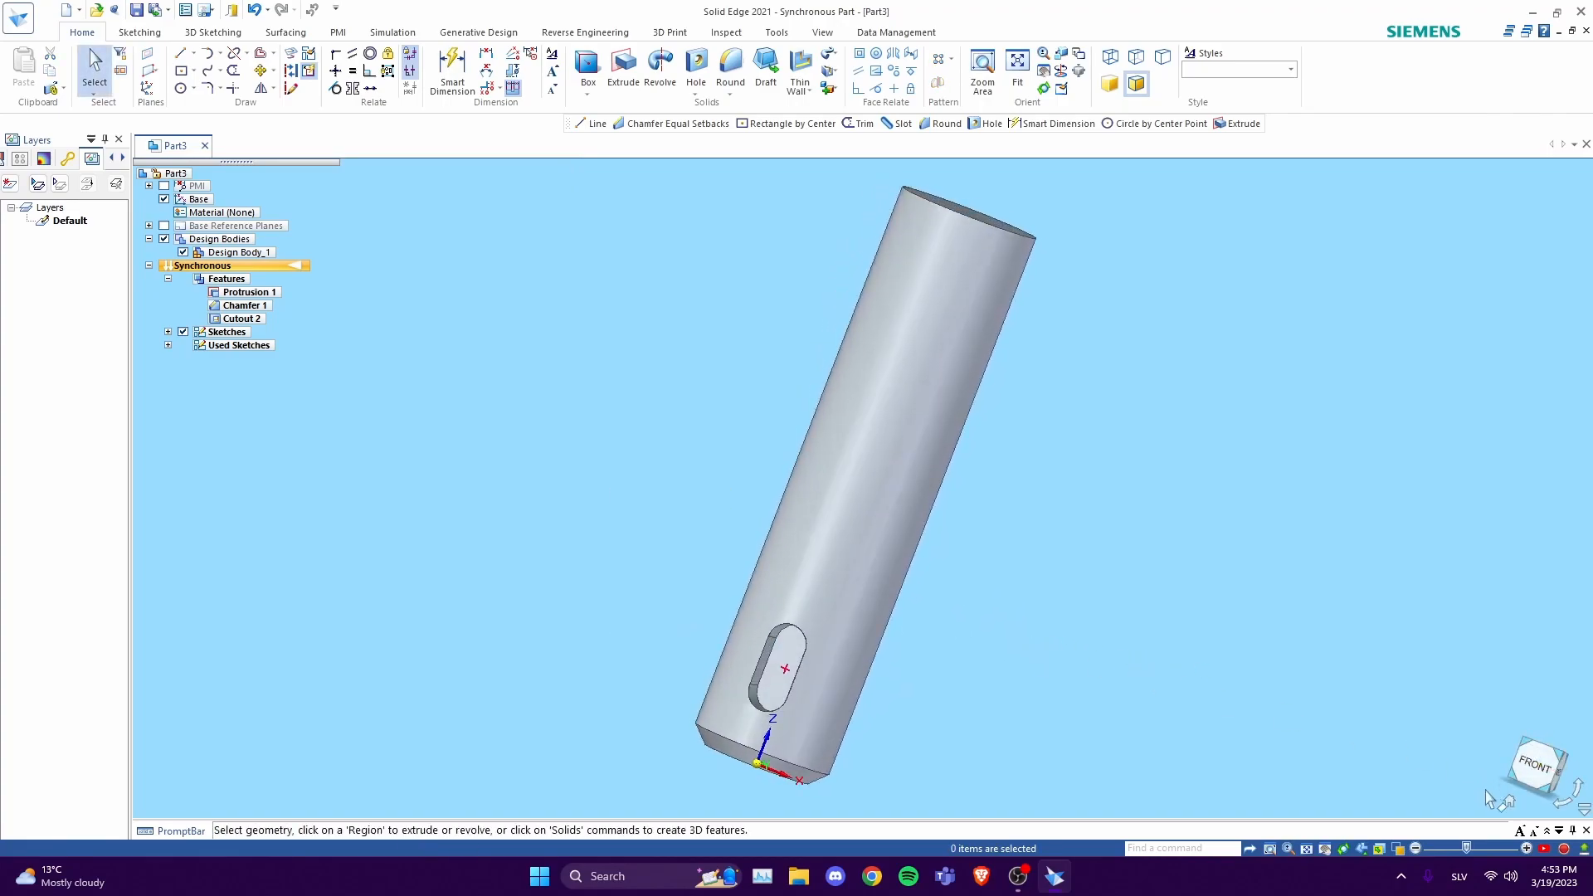
left_click(1509, 802)
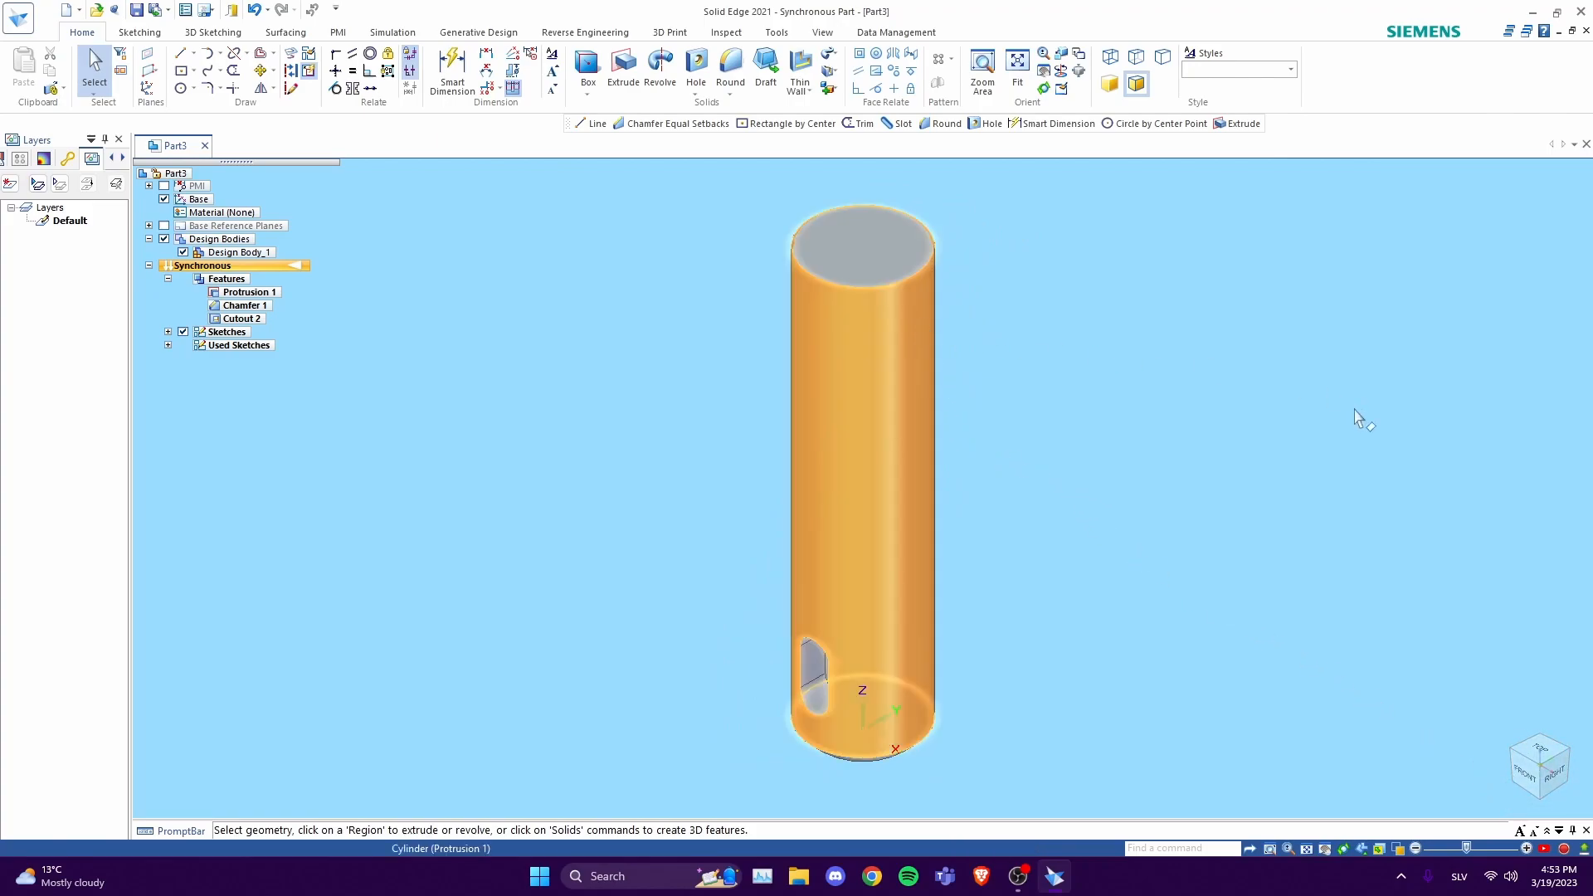
- In the front view, draw a 49 mm vertical line down from the shaft's top edge midpoint and a 7 mm line back up from its end
left_click(1527, 778)
key("l")
scroll(863, 269, "up", 1)
scroll(865, 268, "down", 2)
left_click(866, 208)
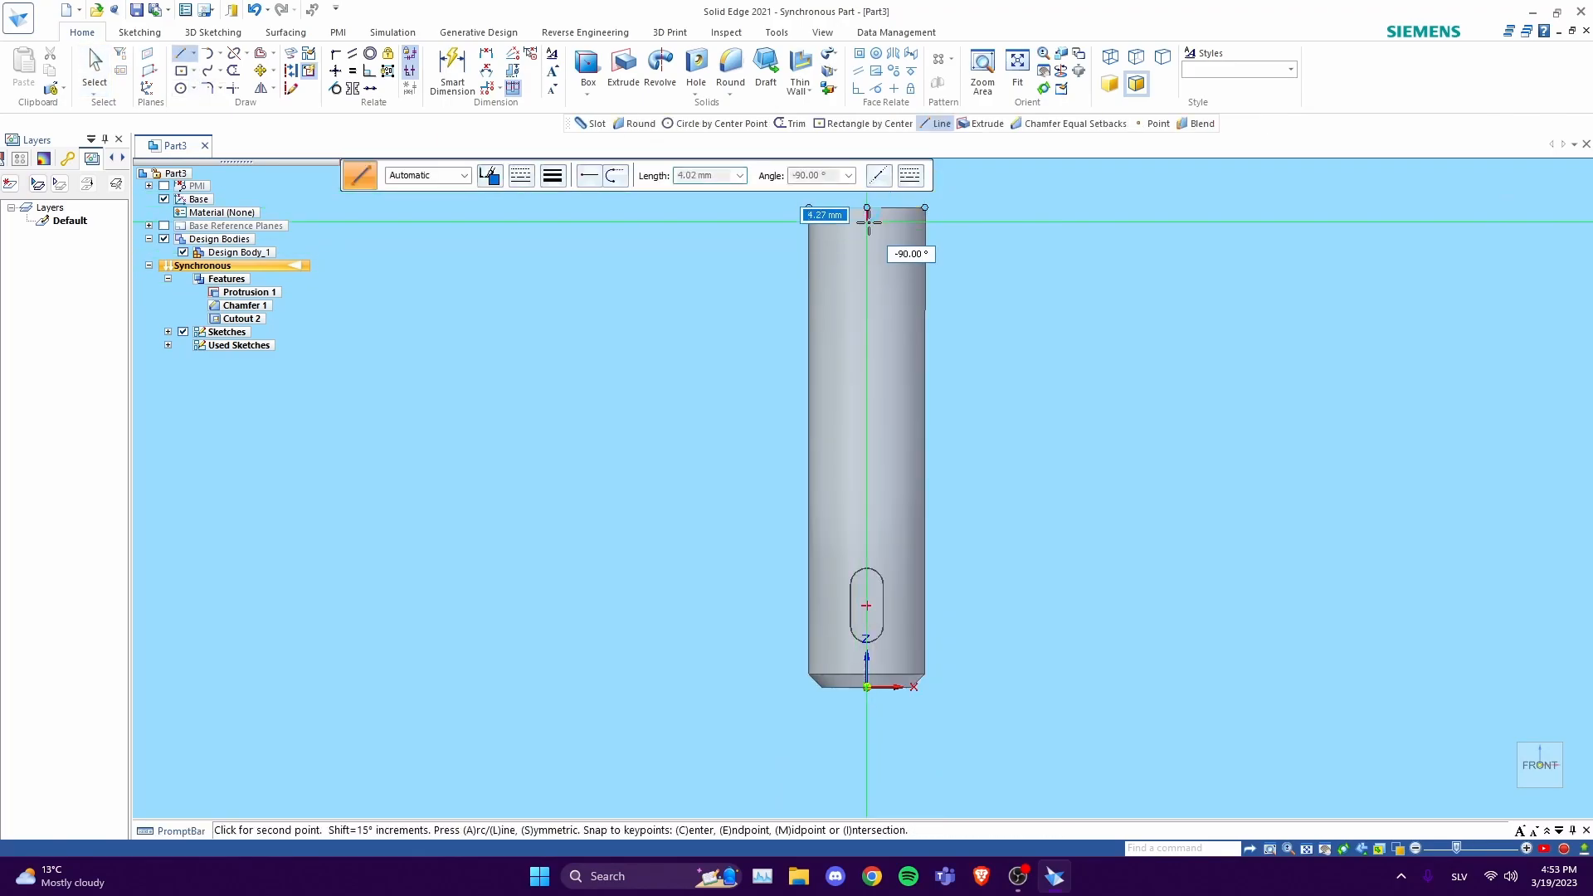
type("49")
key("Return")
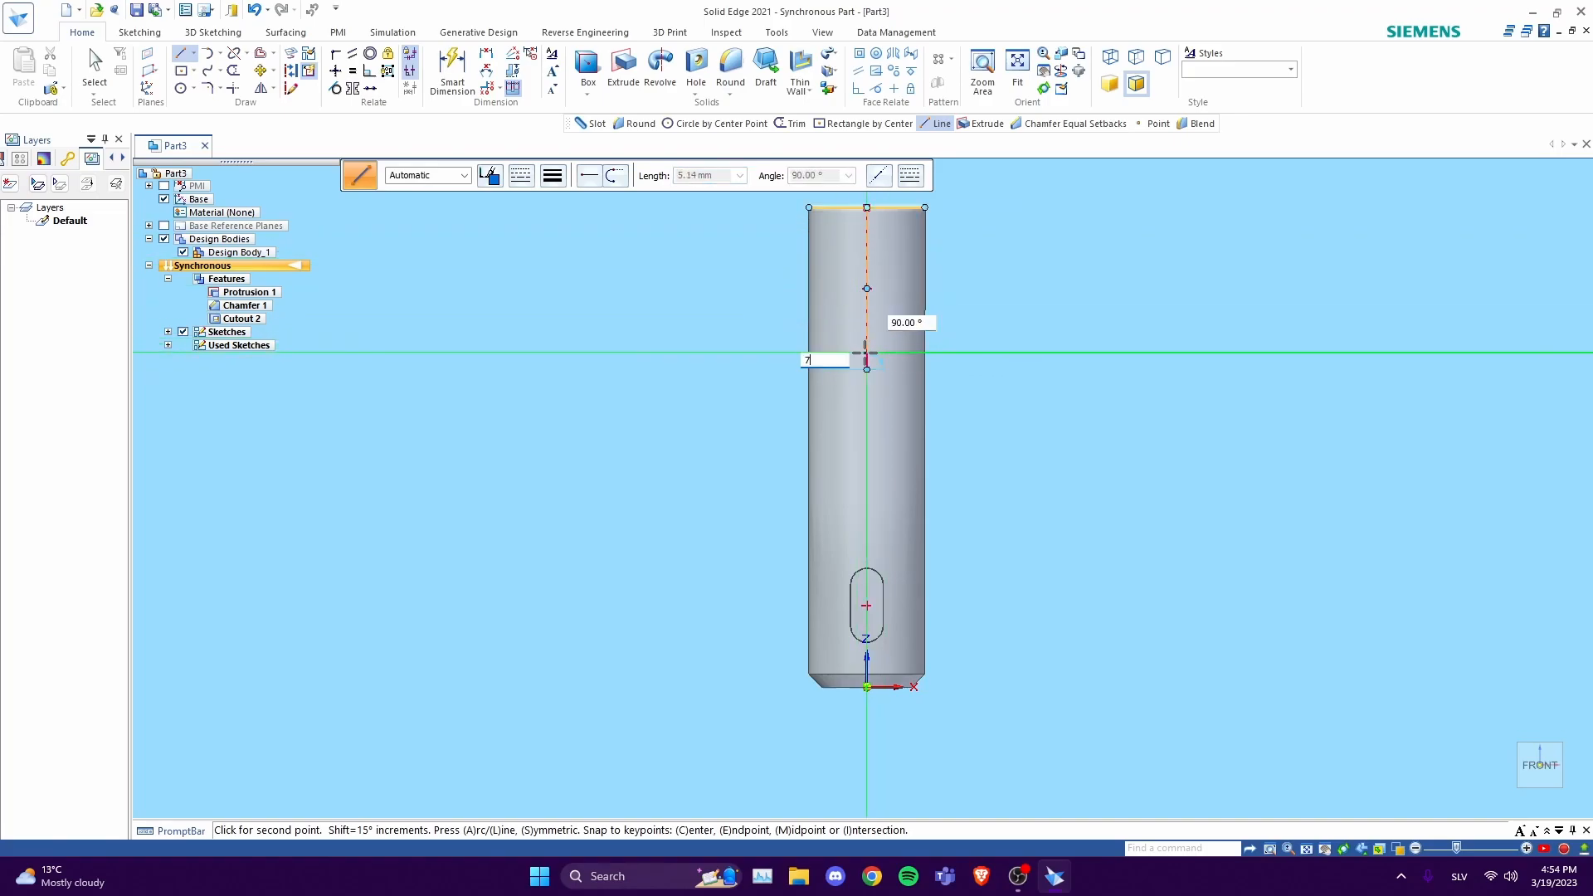
key("Return")
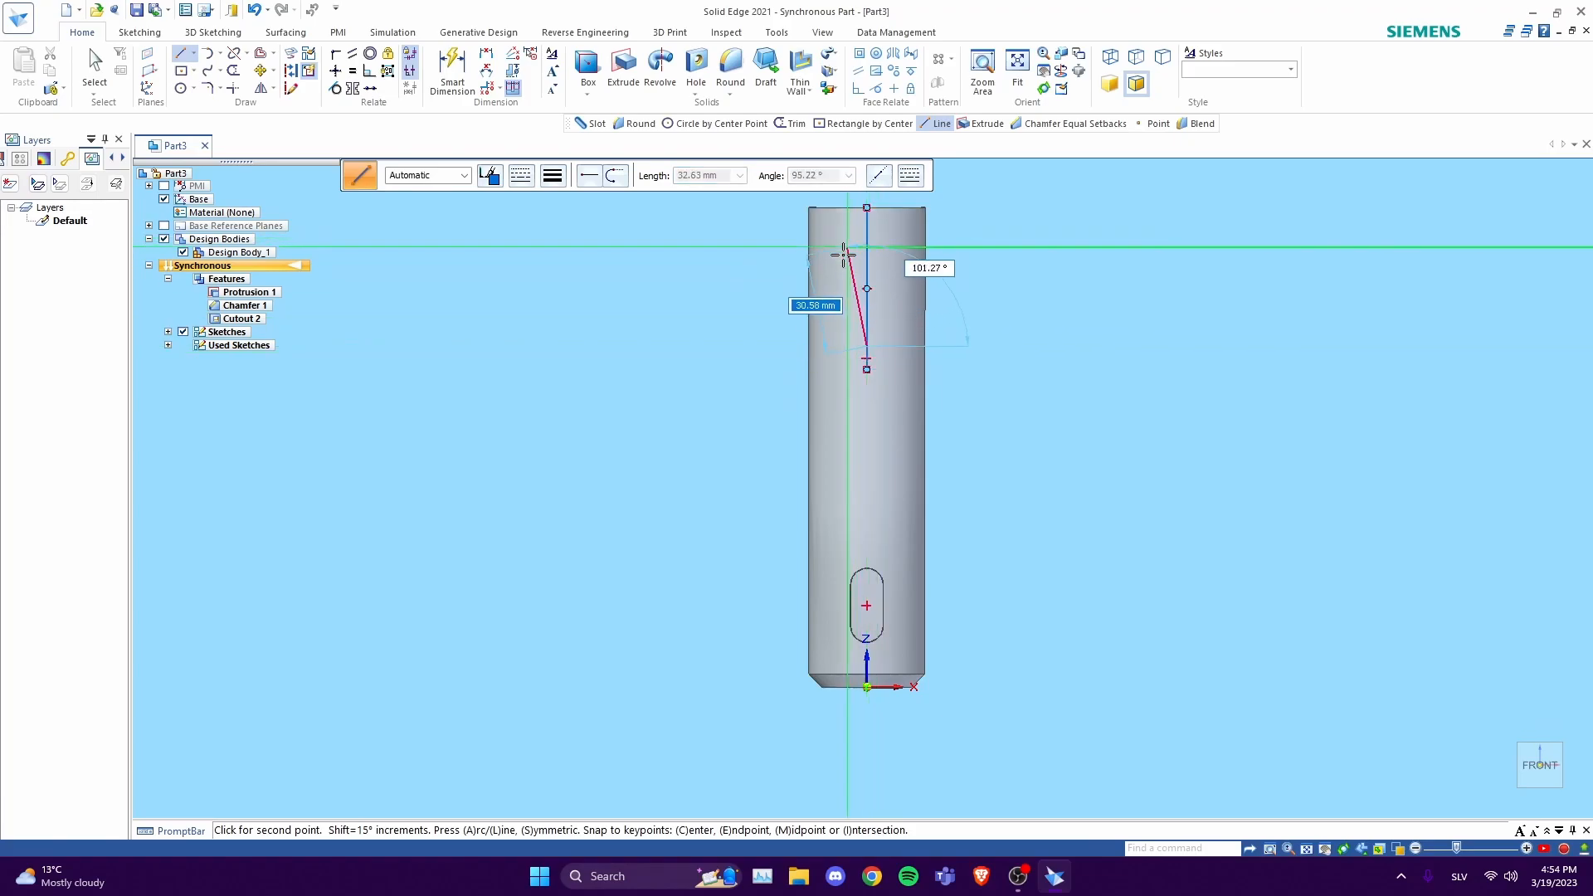
key("Escape")
- Draw a 10 mm diameter circle centred on the upper end of the 7 mm line
left_click(181, 88)
left_click(867, 346)
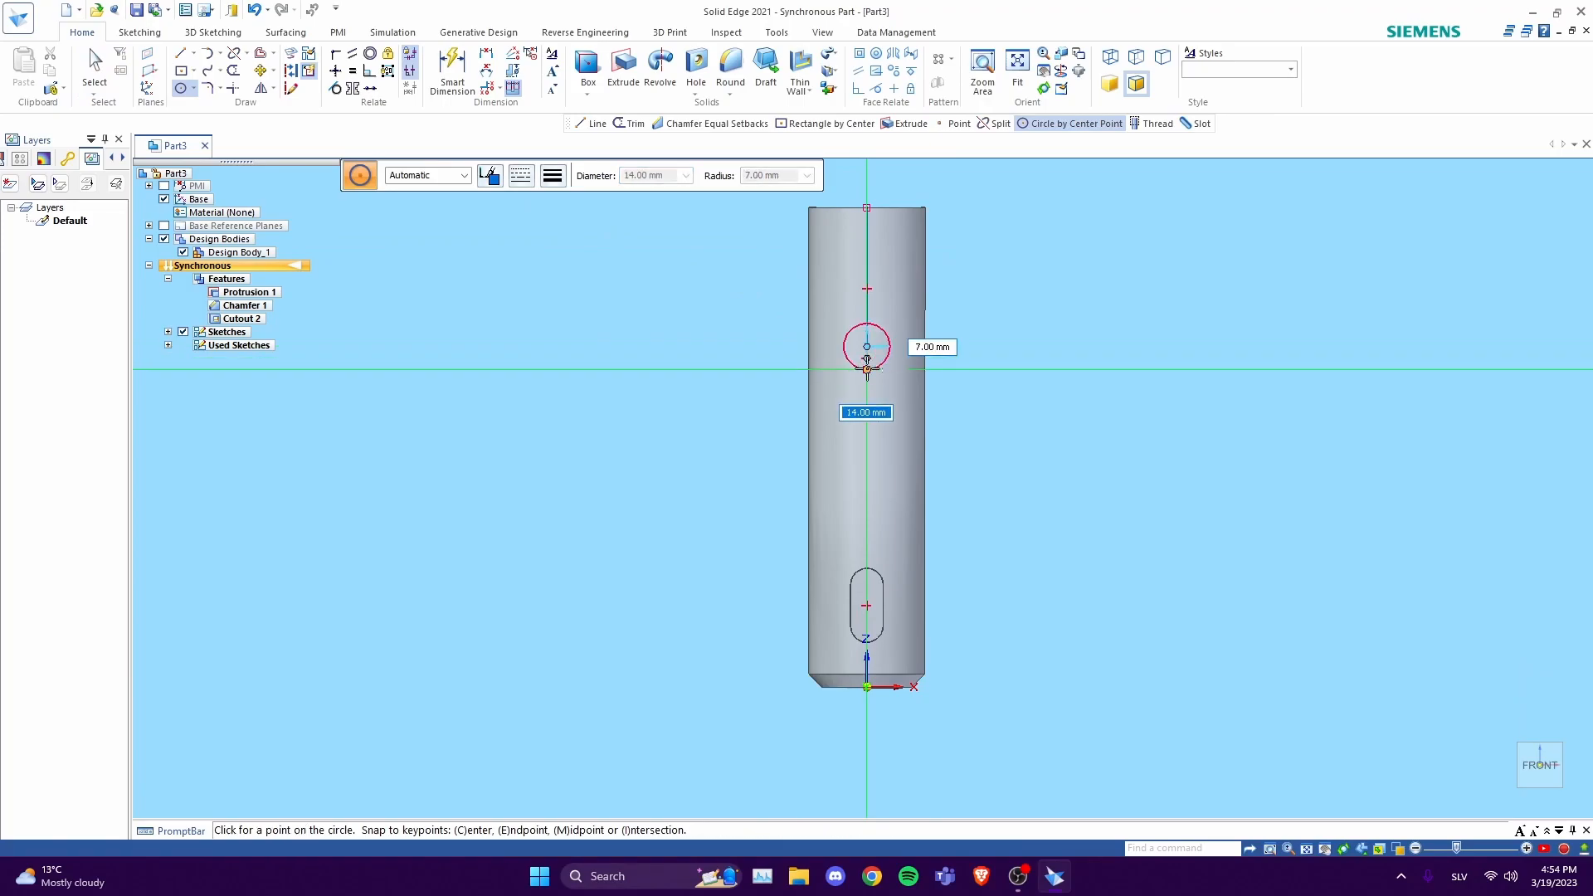
type("10")
key("Return")
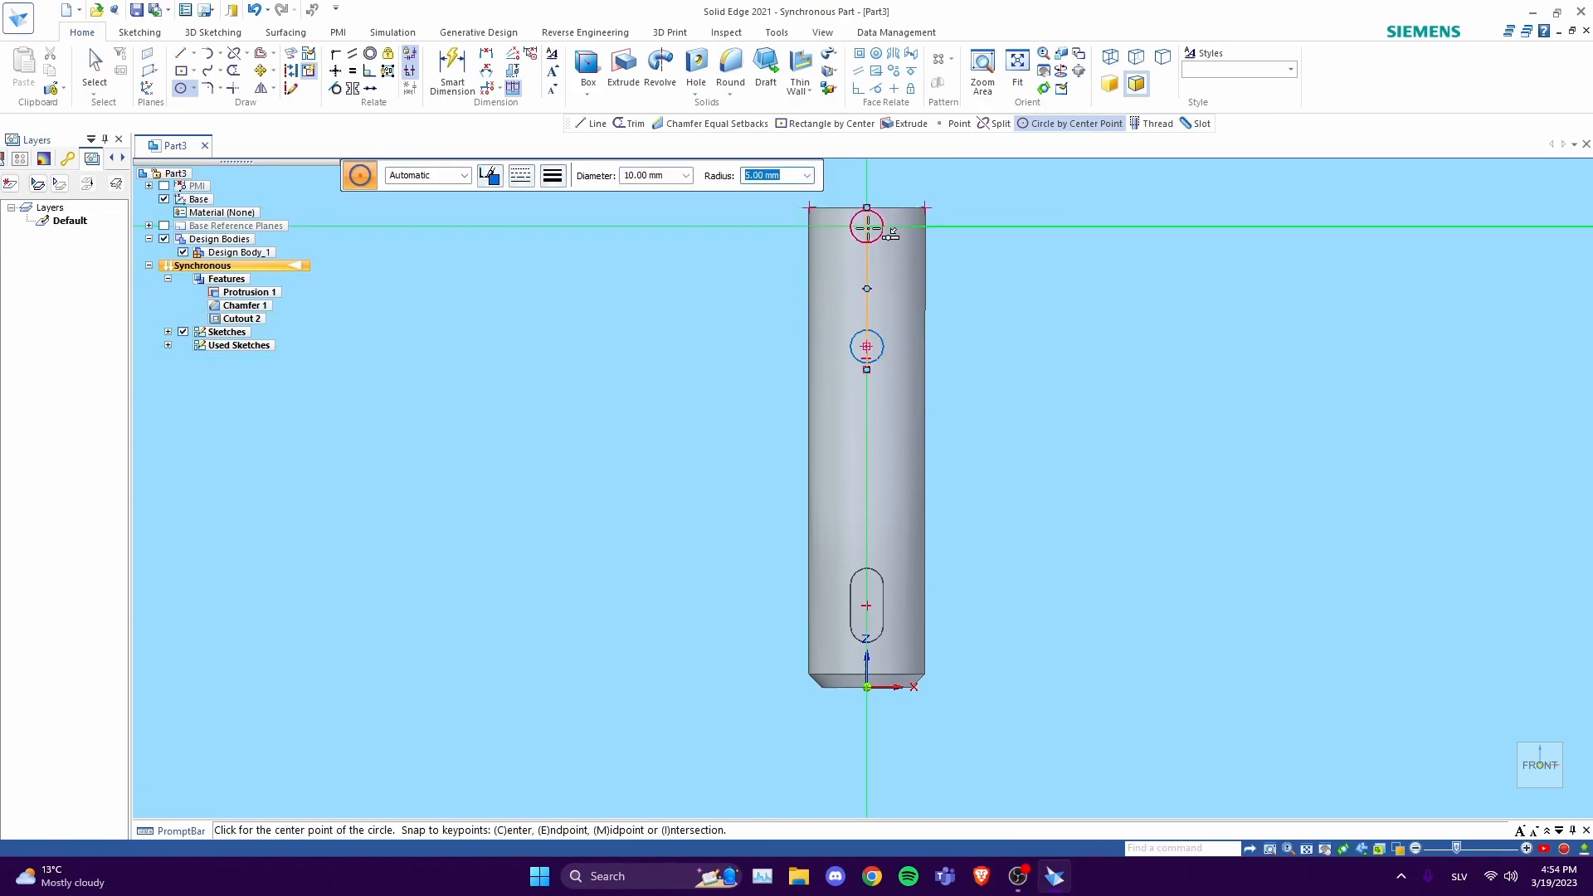
key("Escape")
- Draw two vertical lines from the outermost side points of the 10 mm circle up to the shaft's top edge
left_click(180, 53)
left_click(884, 347)
left_click(905, 214)
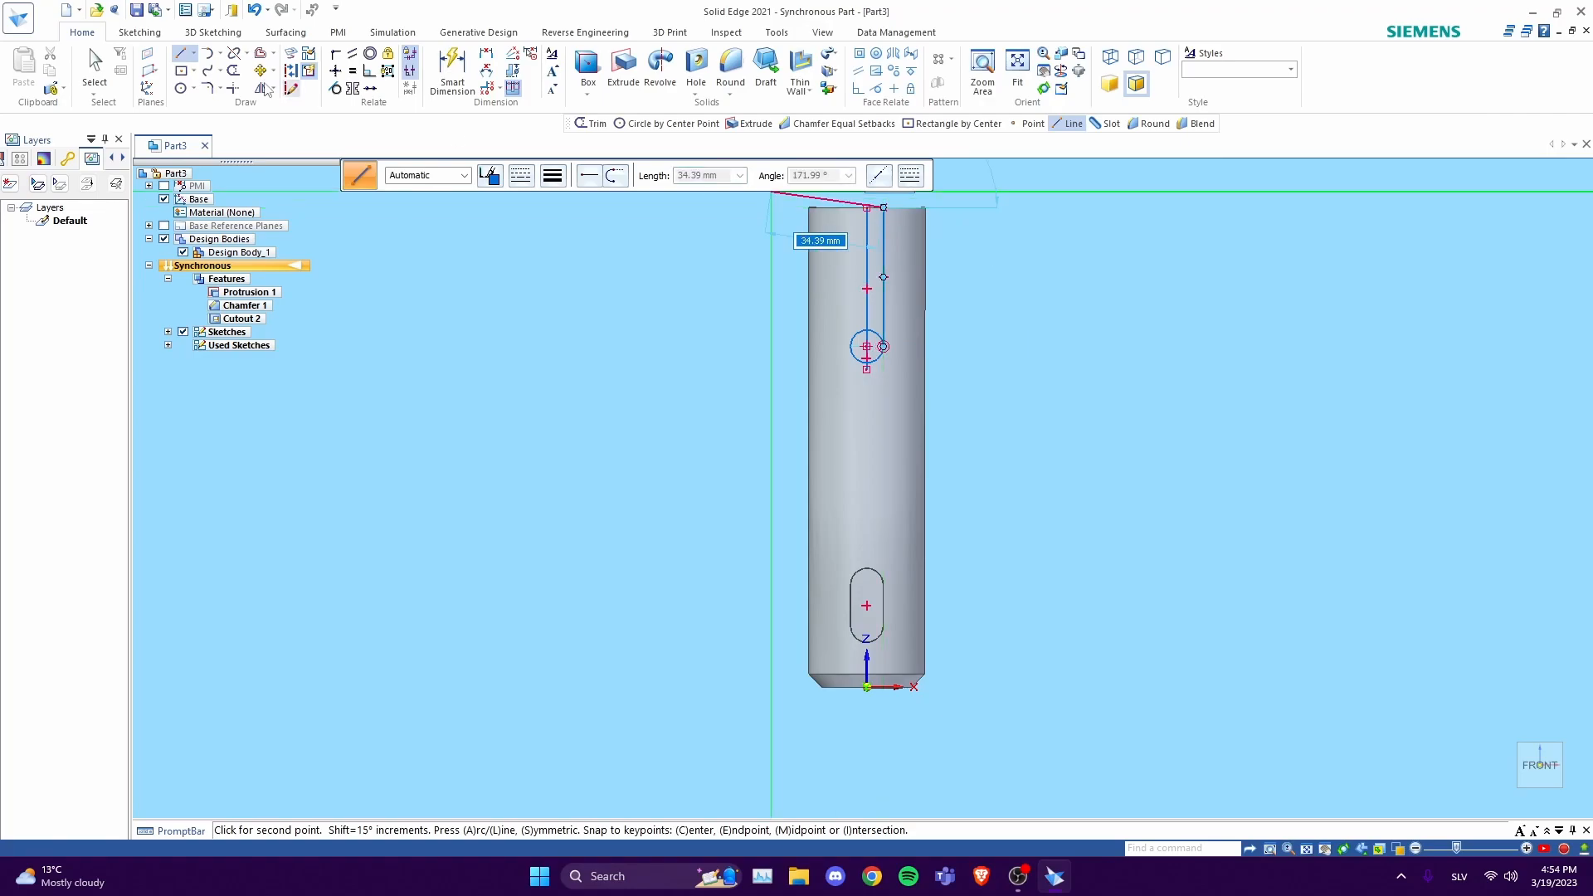
key("Escape")
key("l")
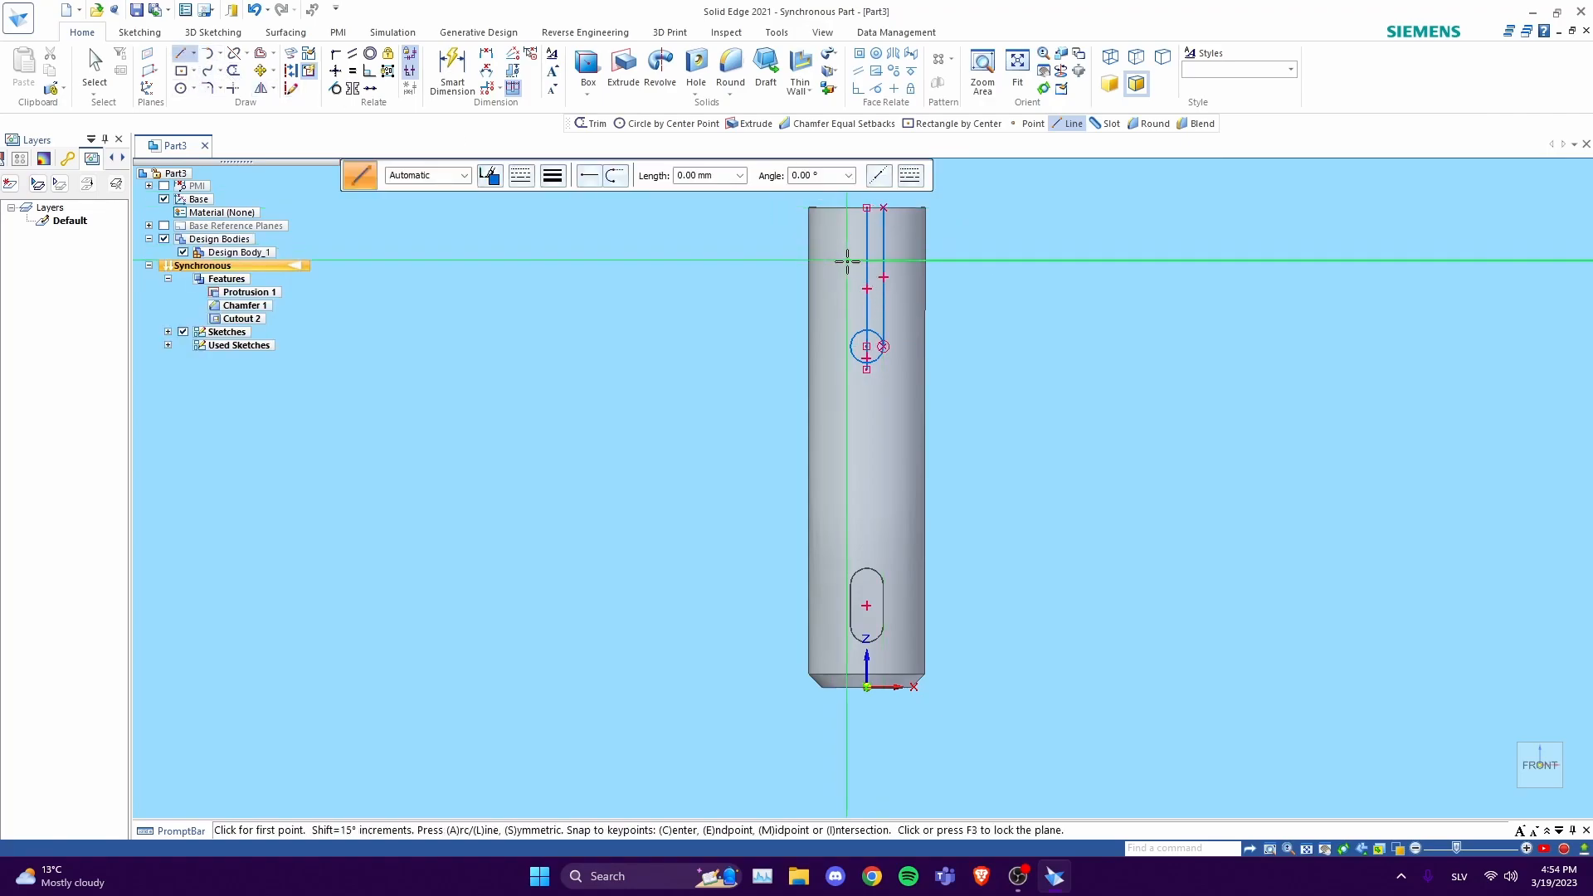
left_click(850, 347)
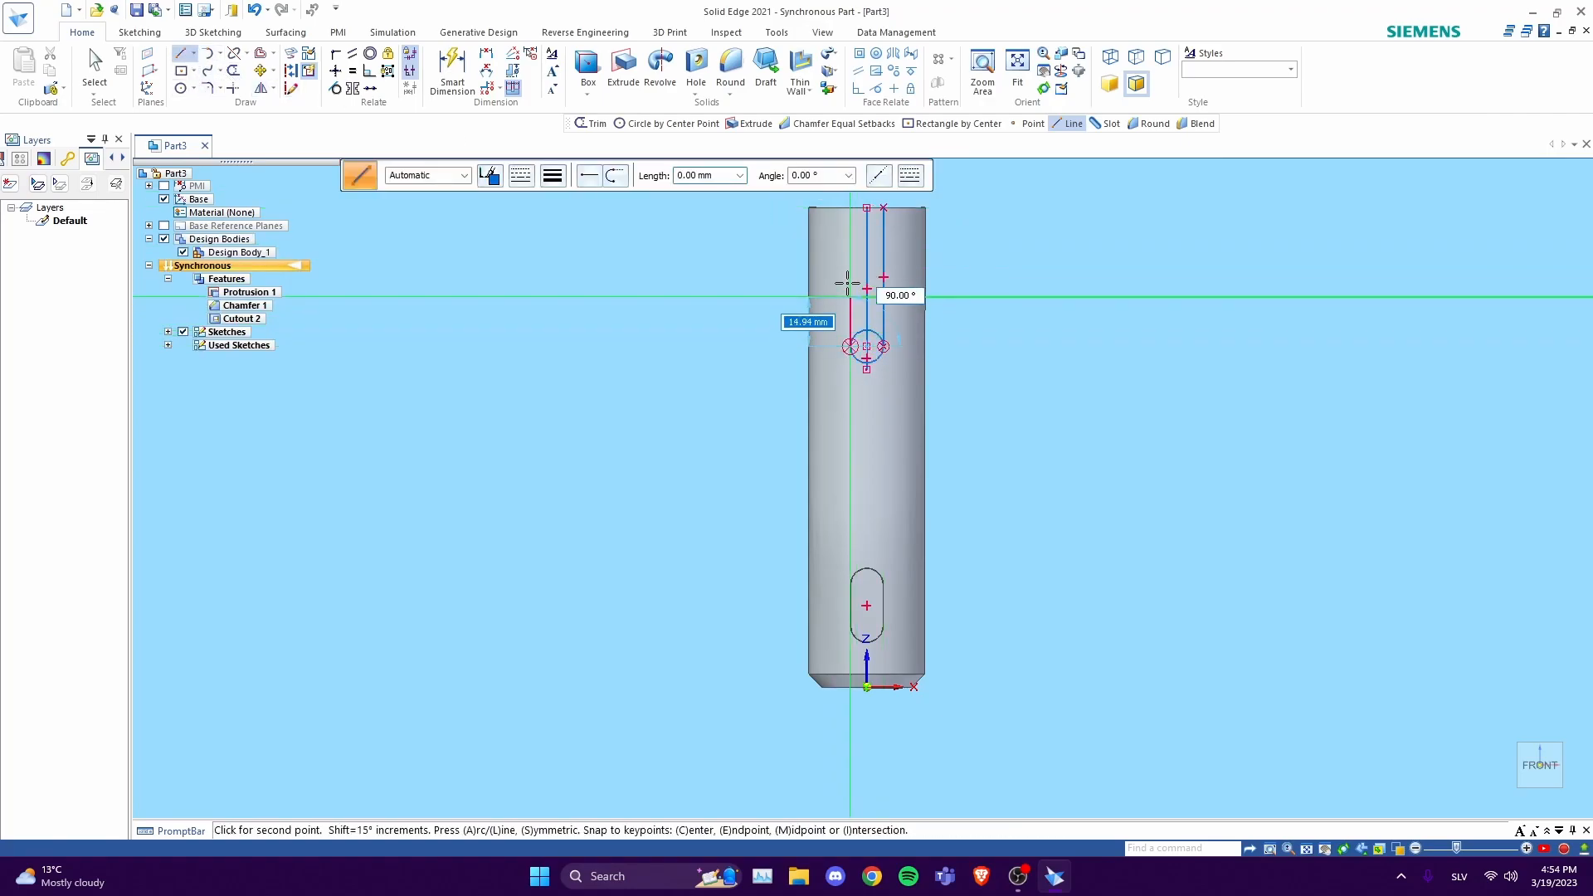
left_click(852, 209)
key("Escape")
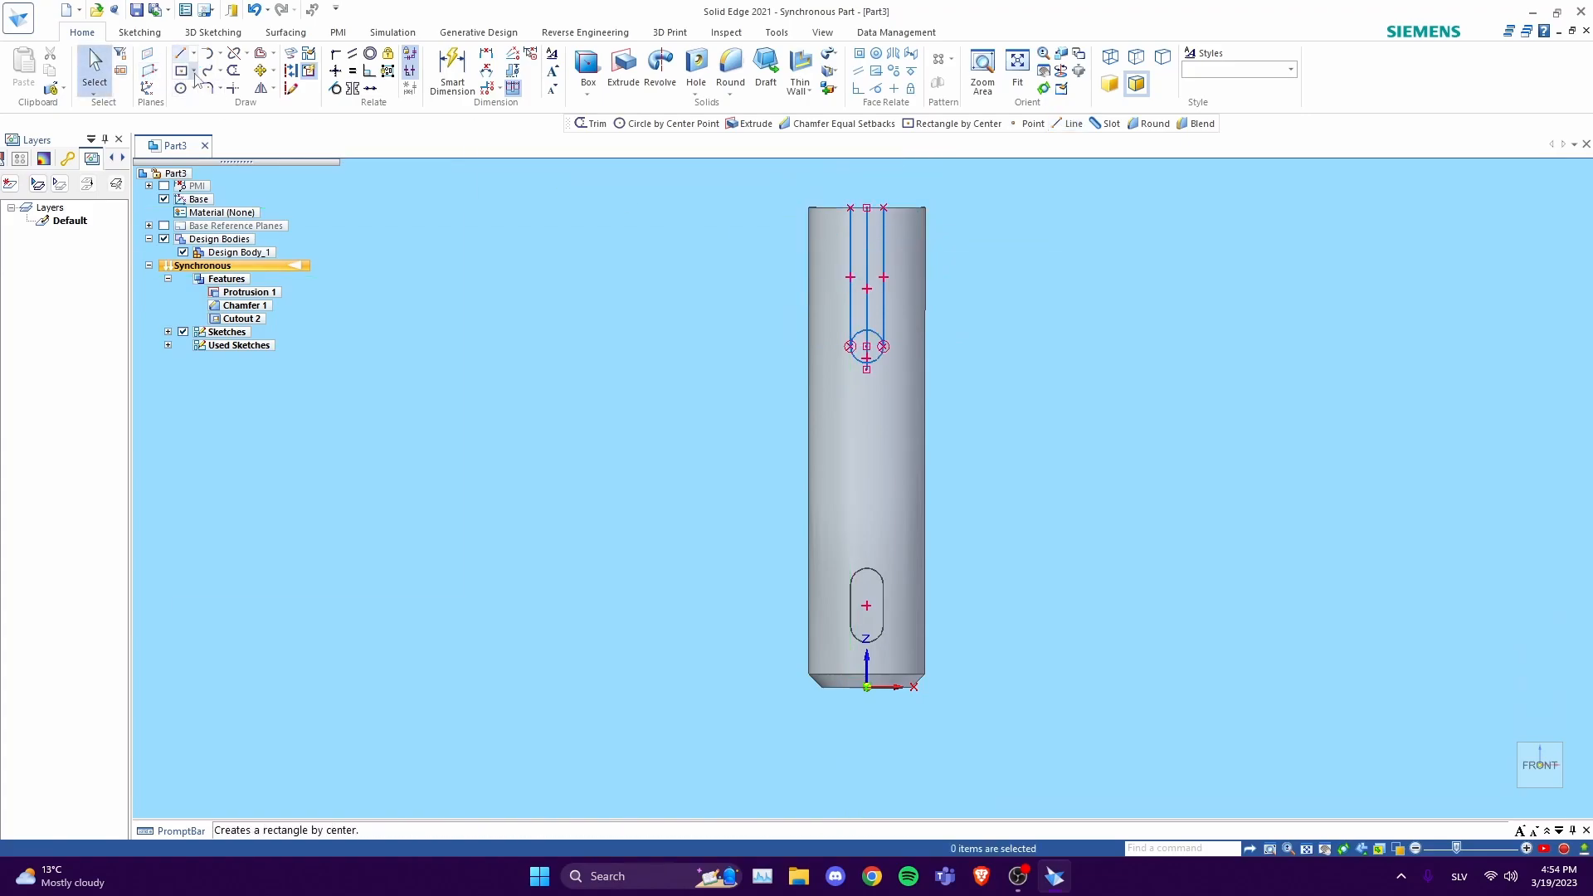
- Trim the centre construction lines and the circle's upper arc, leaving a U-shaped slot outline open at the top
left_click(235, 73)
left_click(866, 254)
left_click(871, 332)
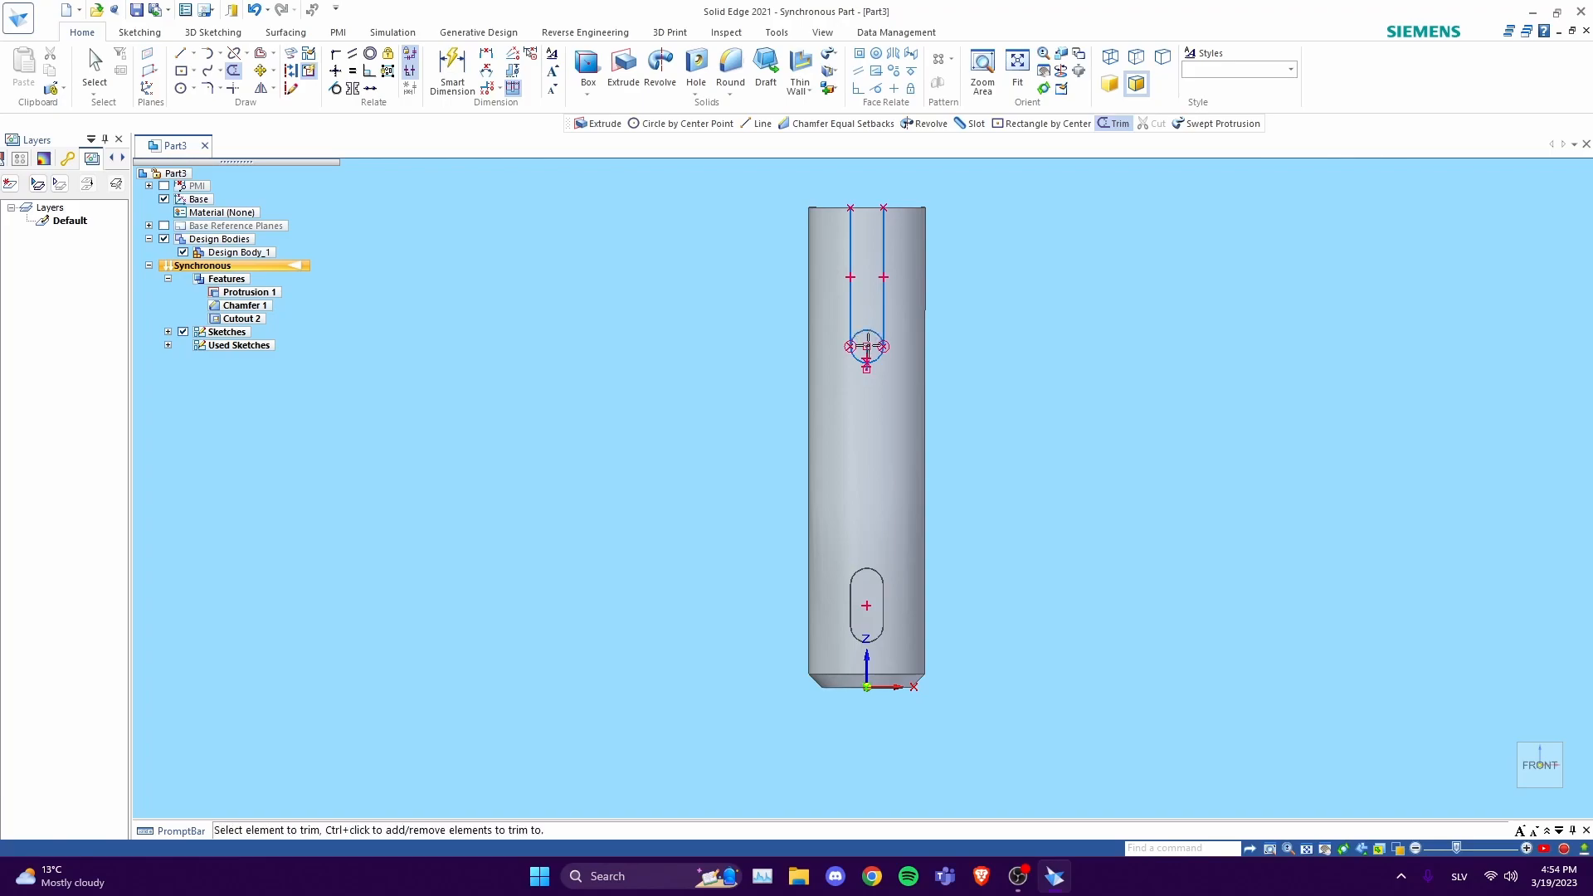
left_click(865, 336)
scroll(863, 349, "up", 3)
left_click(860, 371)
scroll(875, 357, "down", 1)
scroll(896, 319, "down", 1)
scroll(900, 317, "up", 2)
scroll(901, 317, "down", 3)
key("Escape")
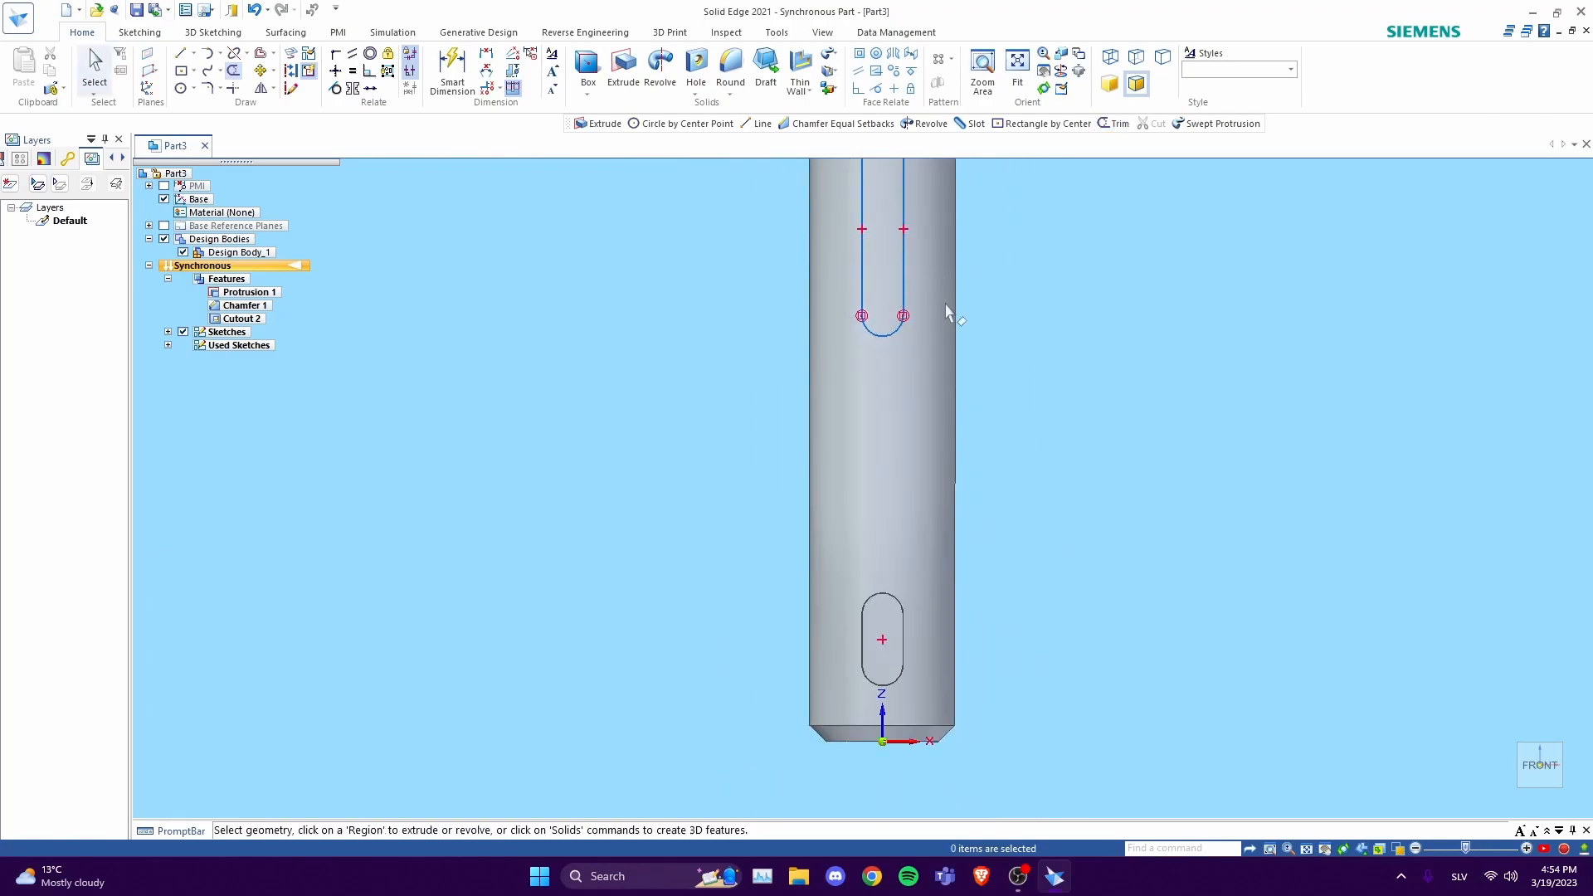
- Close the top of the U-shaped slot outline with a line between the upper ends of its two sides
middle_click_drag(964, 328, 960, 388)
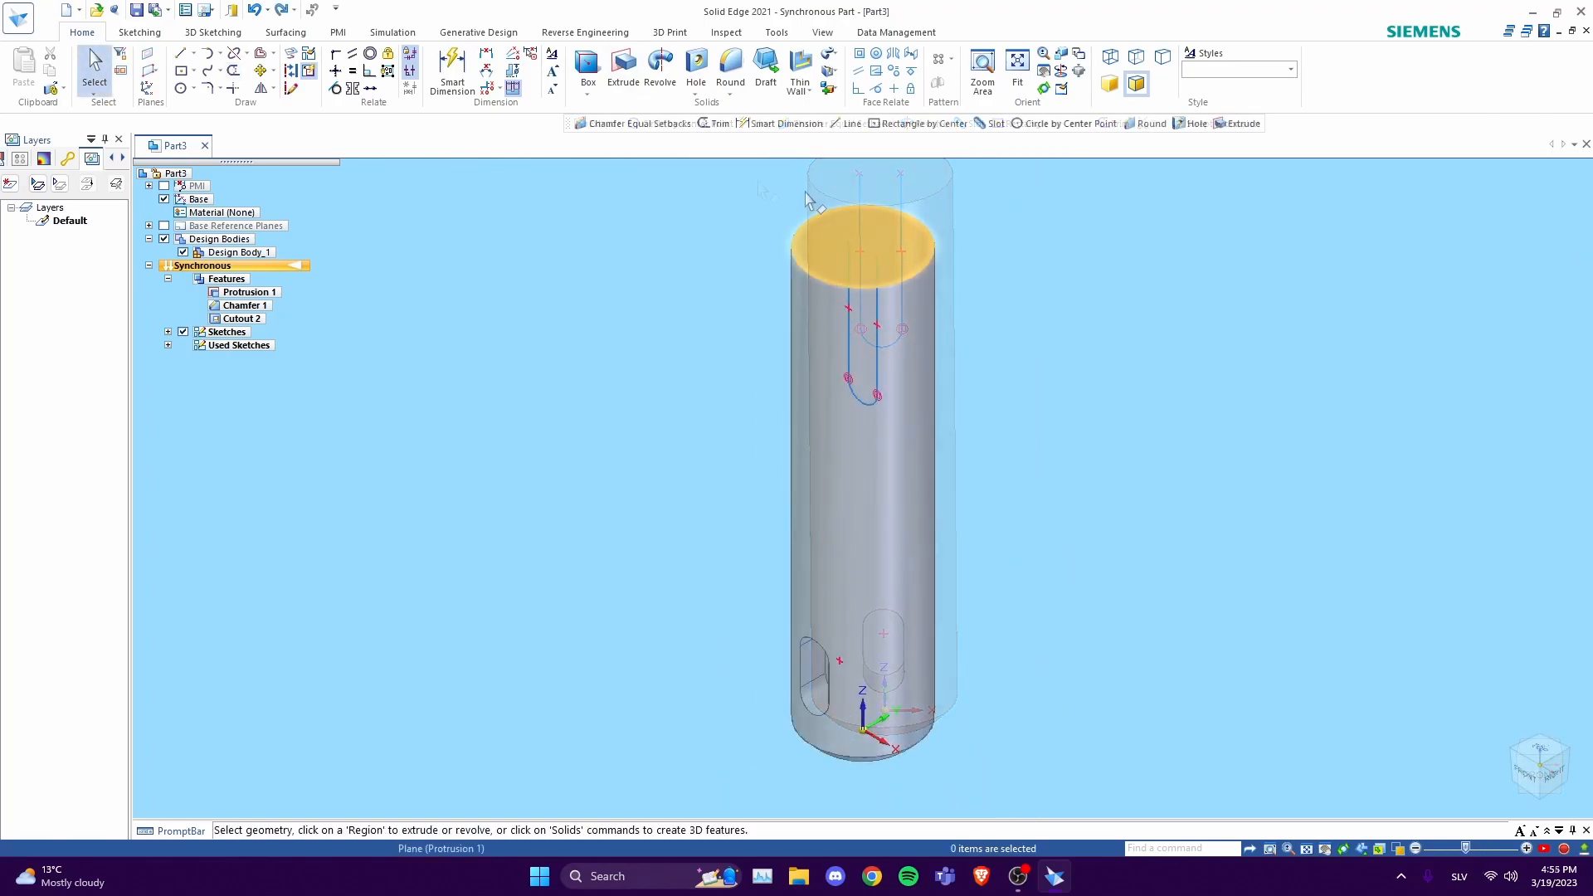
left_click(180, 53)
left_click(848, 239)
left_click(878, 255)
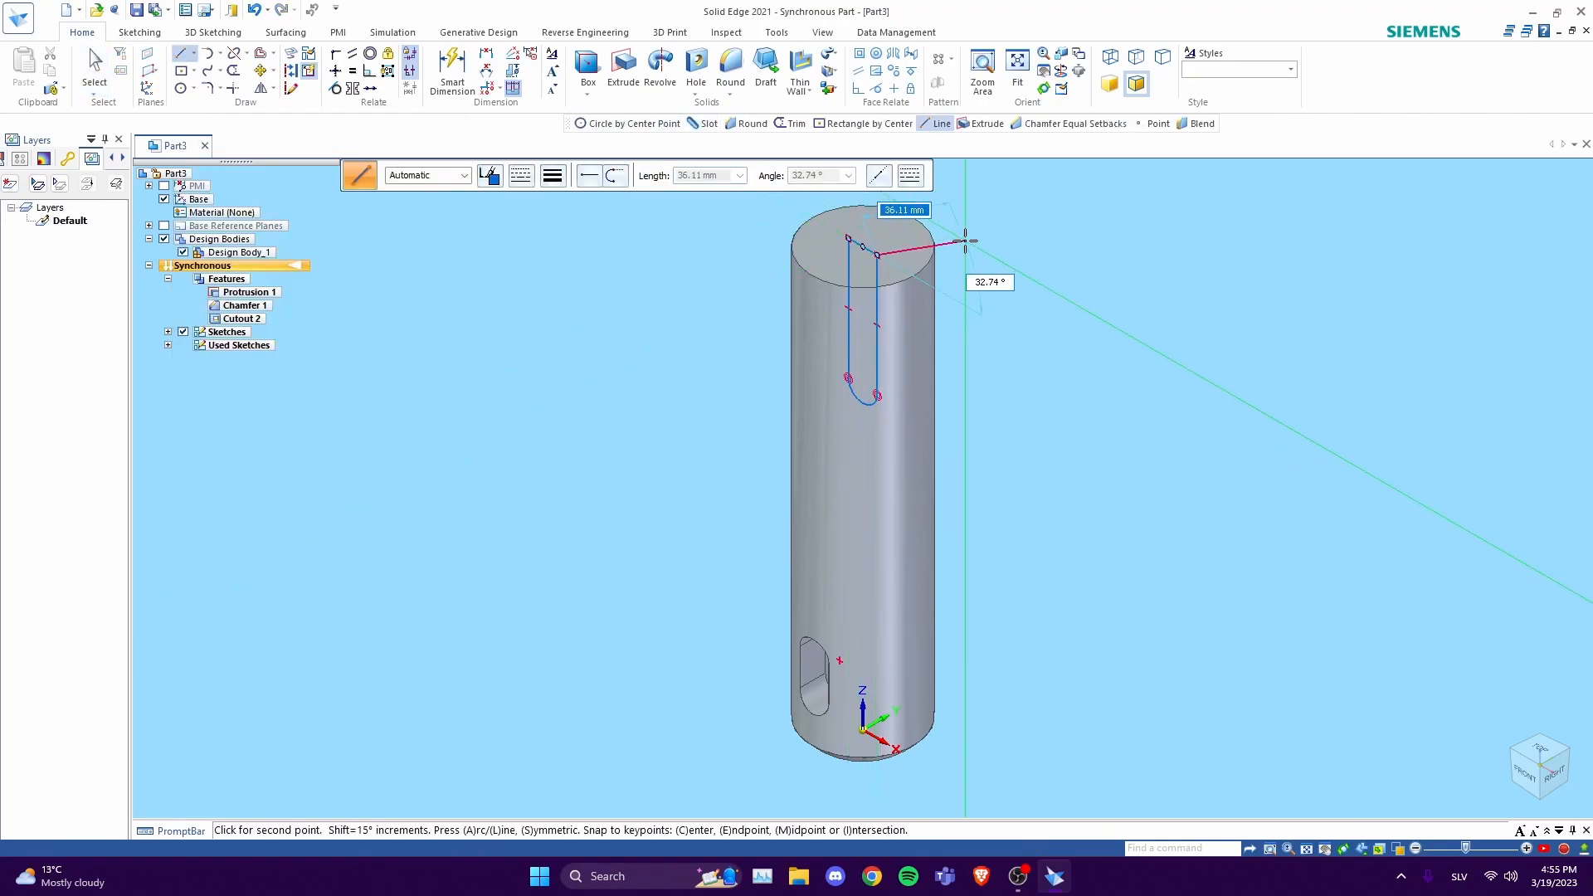
key("Escape")
- Extrude the upper slot outline about 24 mm toward the shaft's front as a cutout
left_click(624, 71)
left_click(872, 352)
right_click(872, 352)
left_click(848, 356)
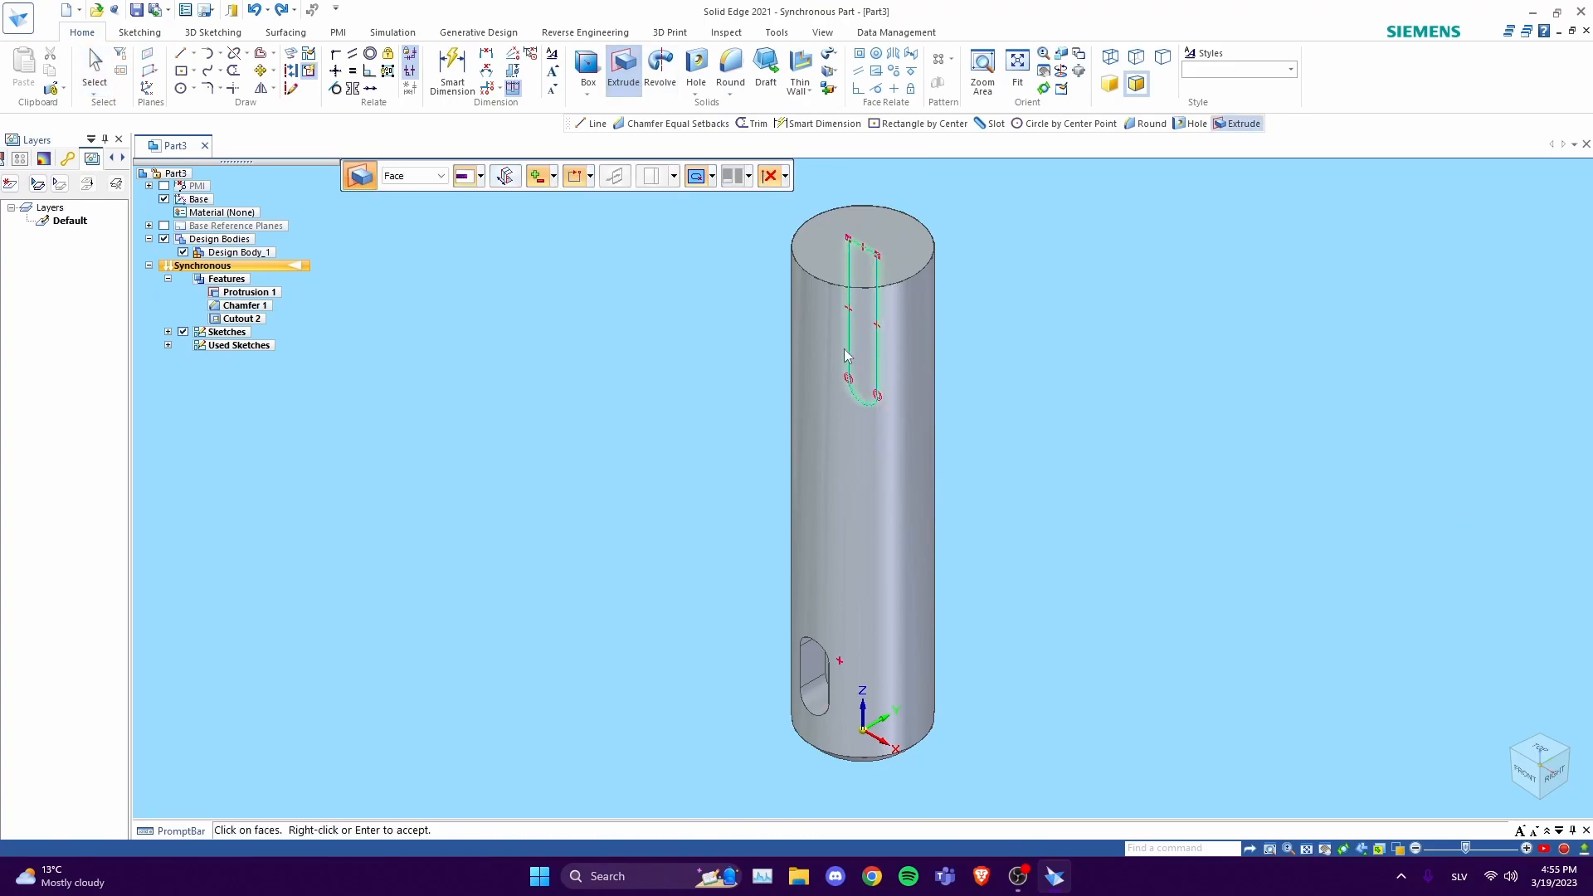
right_click(836, 344)
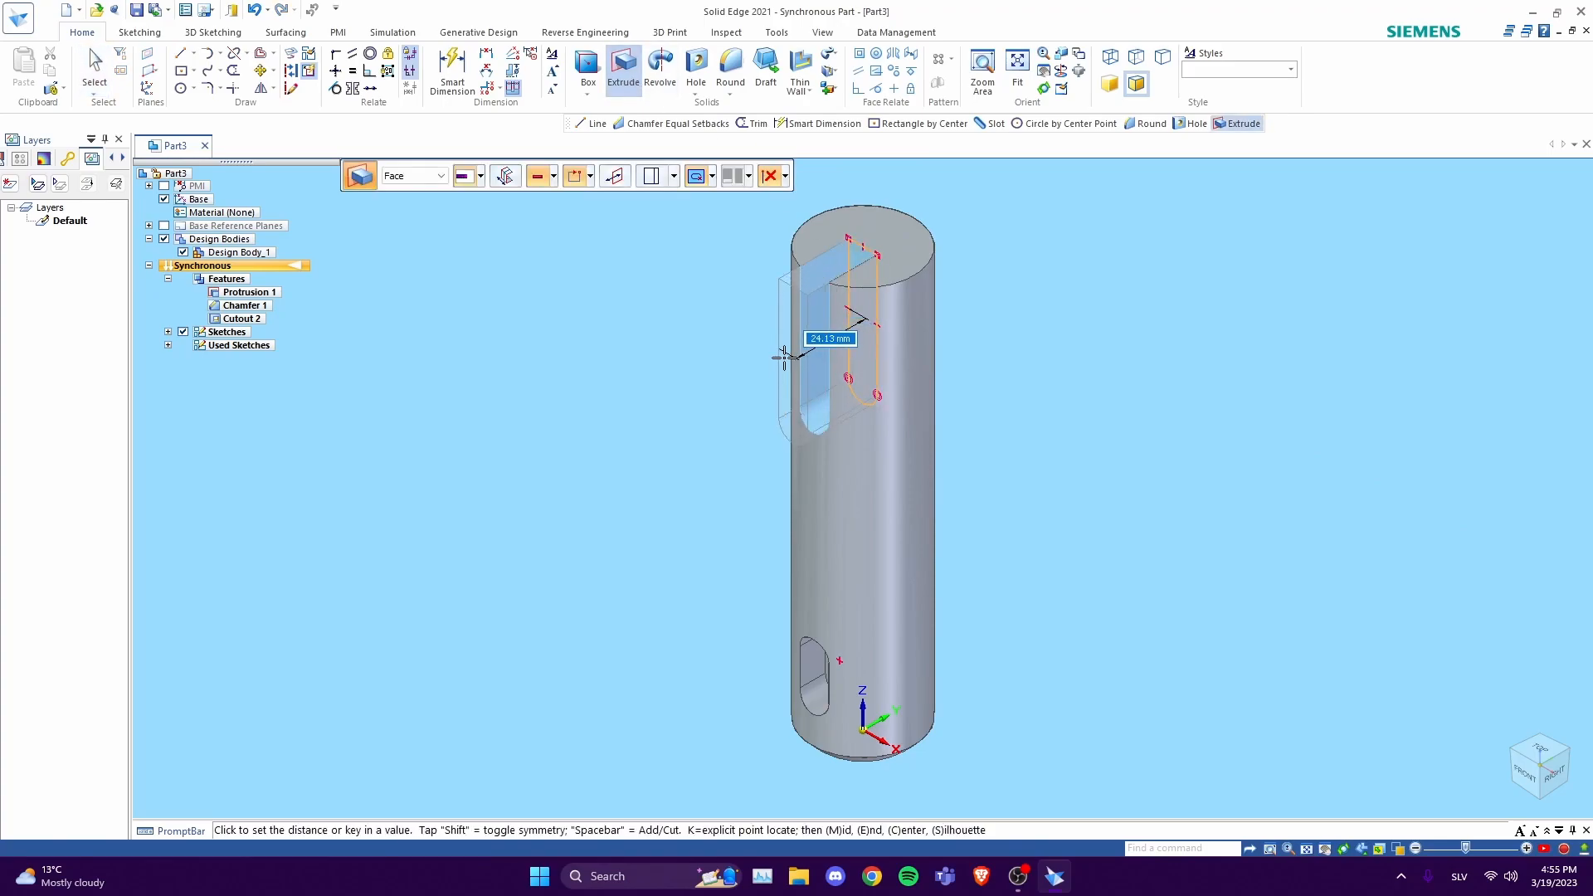
left_click(784, 357)
- Move the flat floor face of the upper slot 8 mm outward toward the shaft's front
middle_click_drag(954, 381, 913, 282)
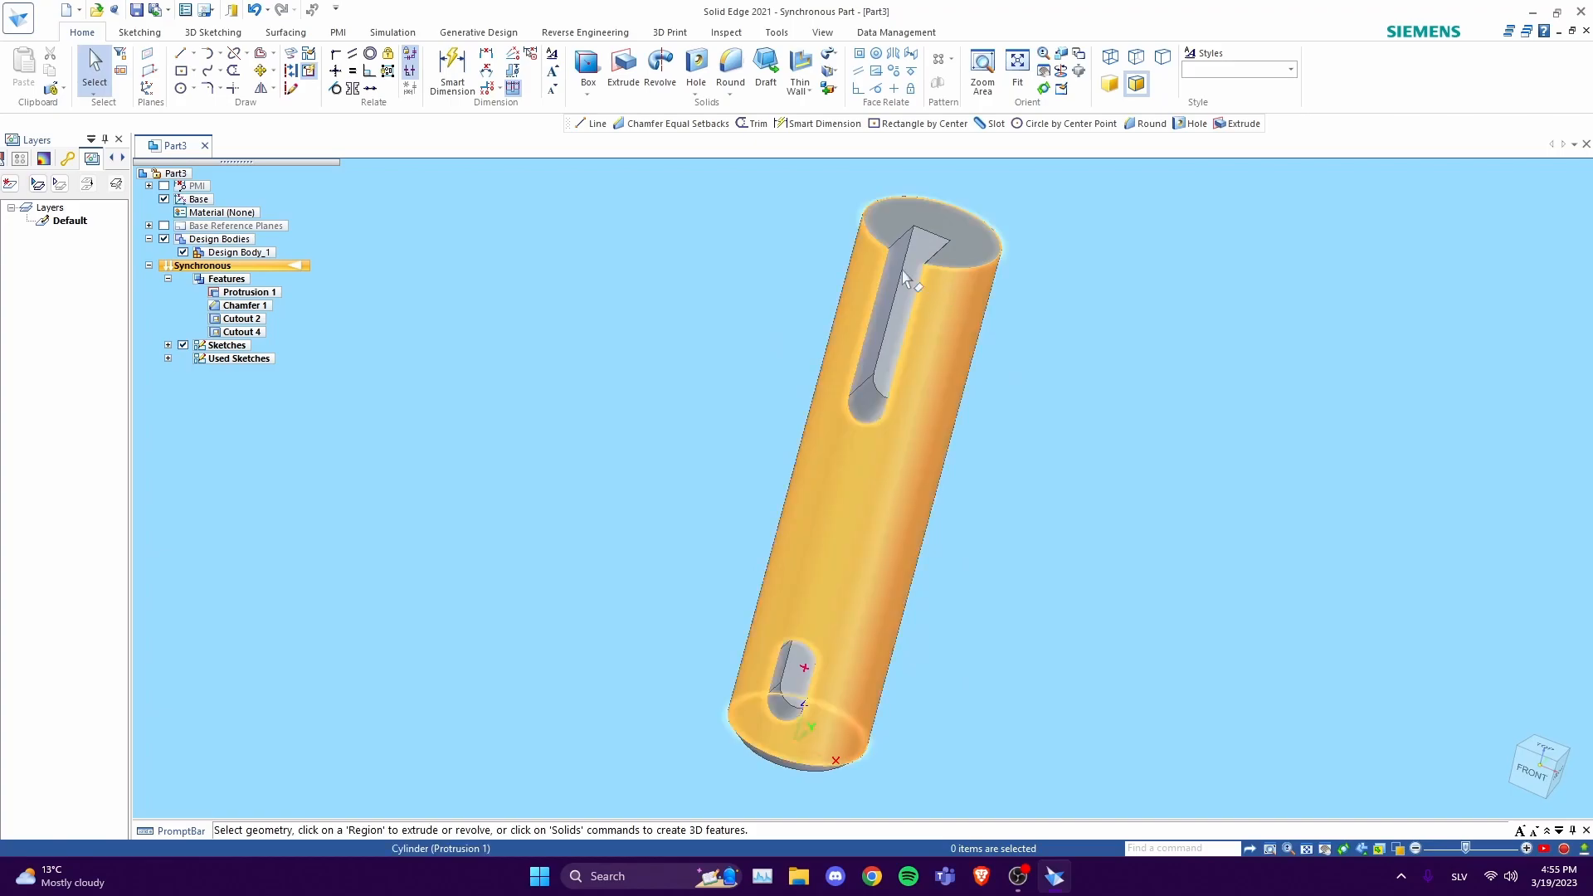
left_click(906, 282)
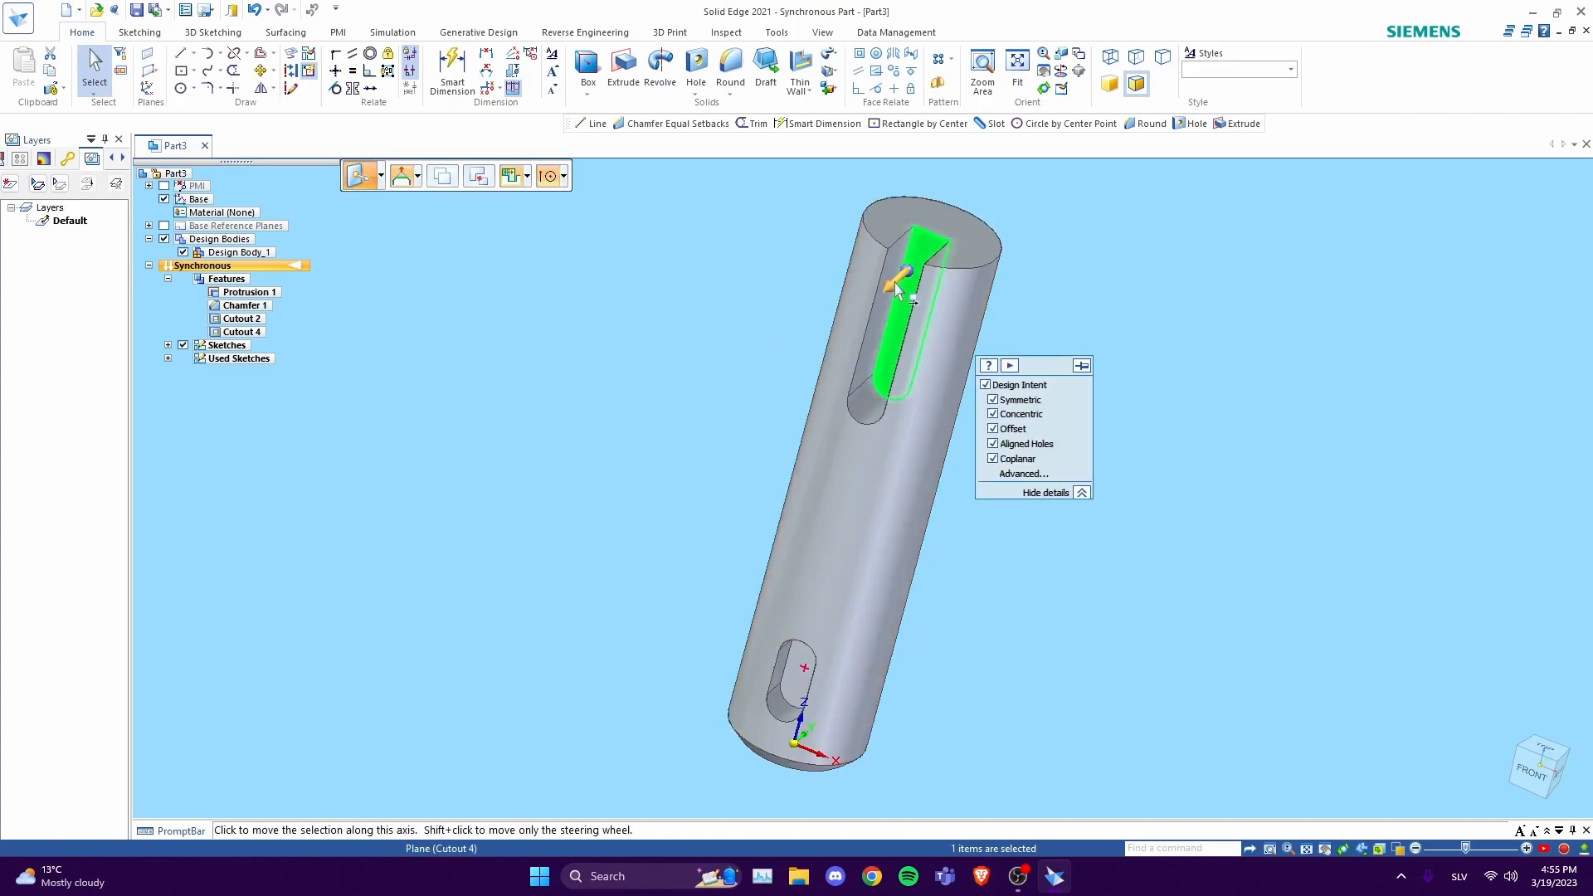
left_click(897, 288)
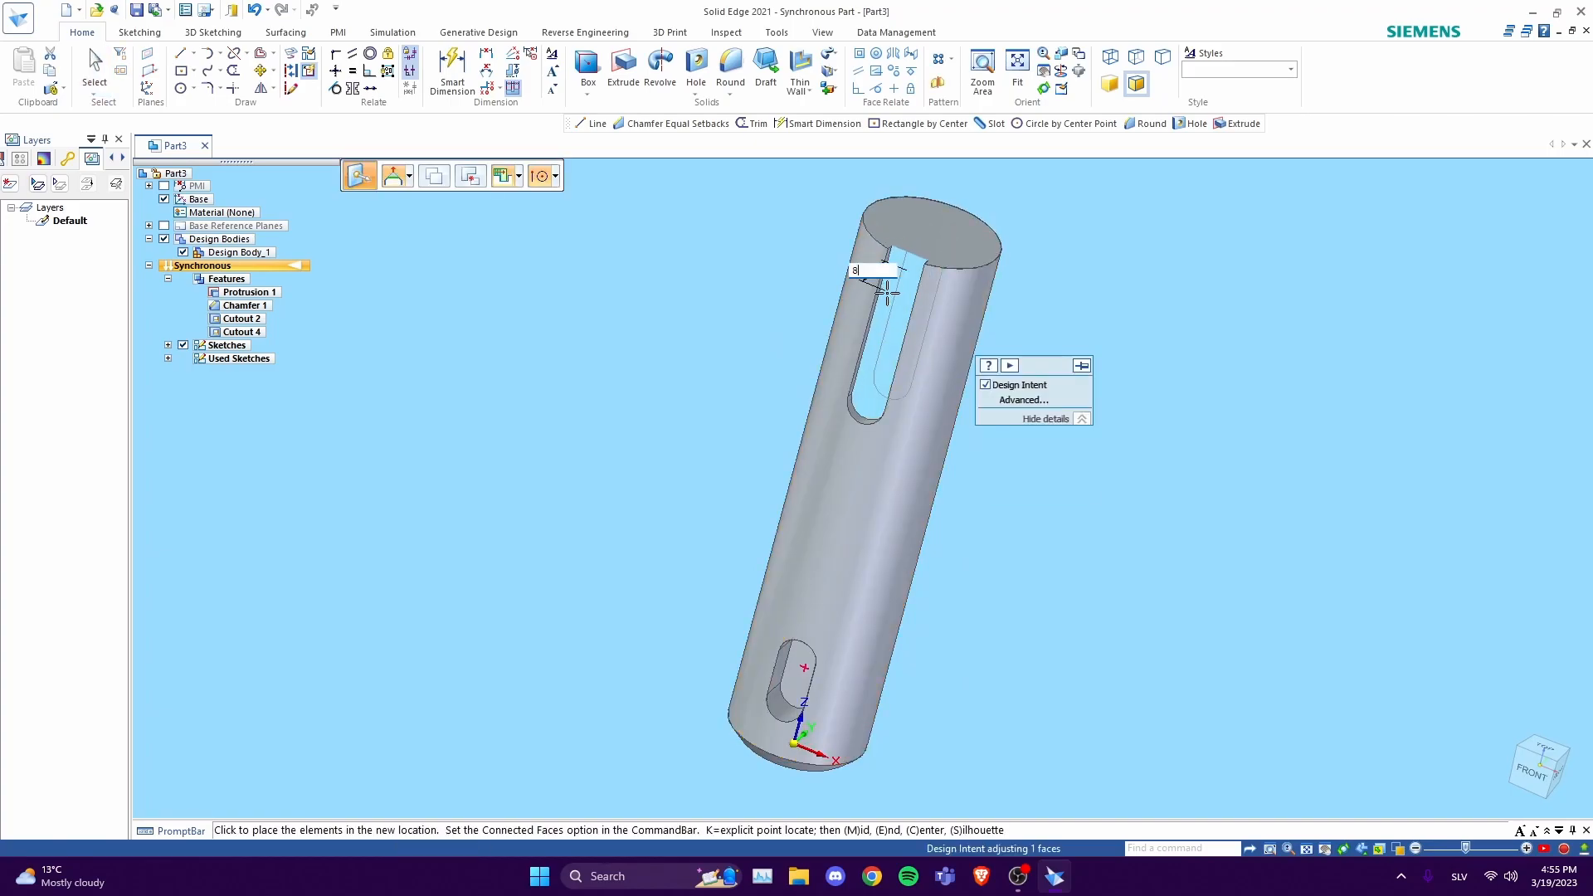
type("8")
key("Return")
left_click(1092, 331)
middle_click_drag(1091, 386, 817, 307)
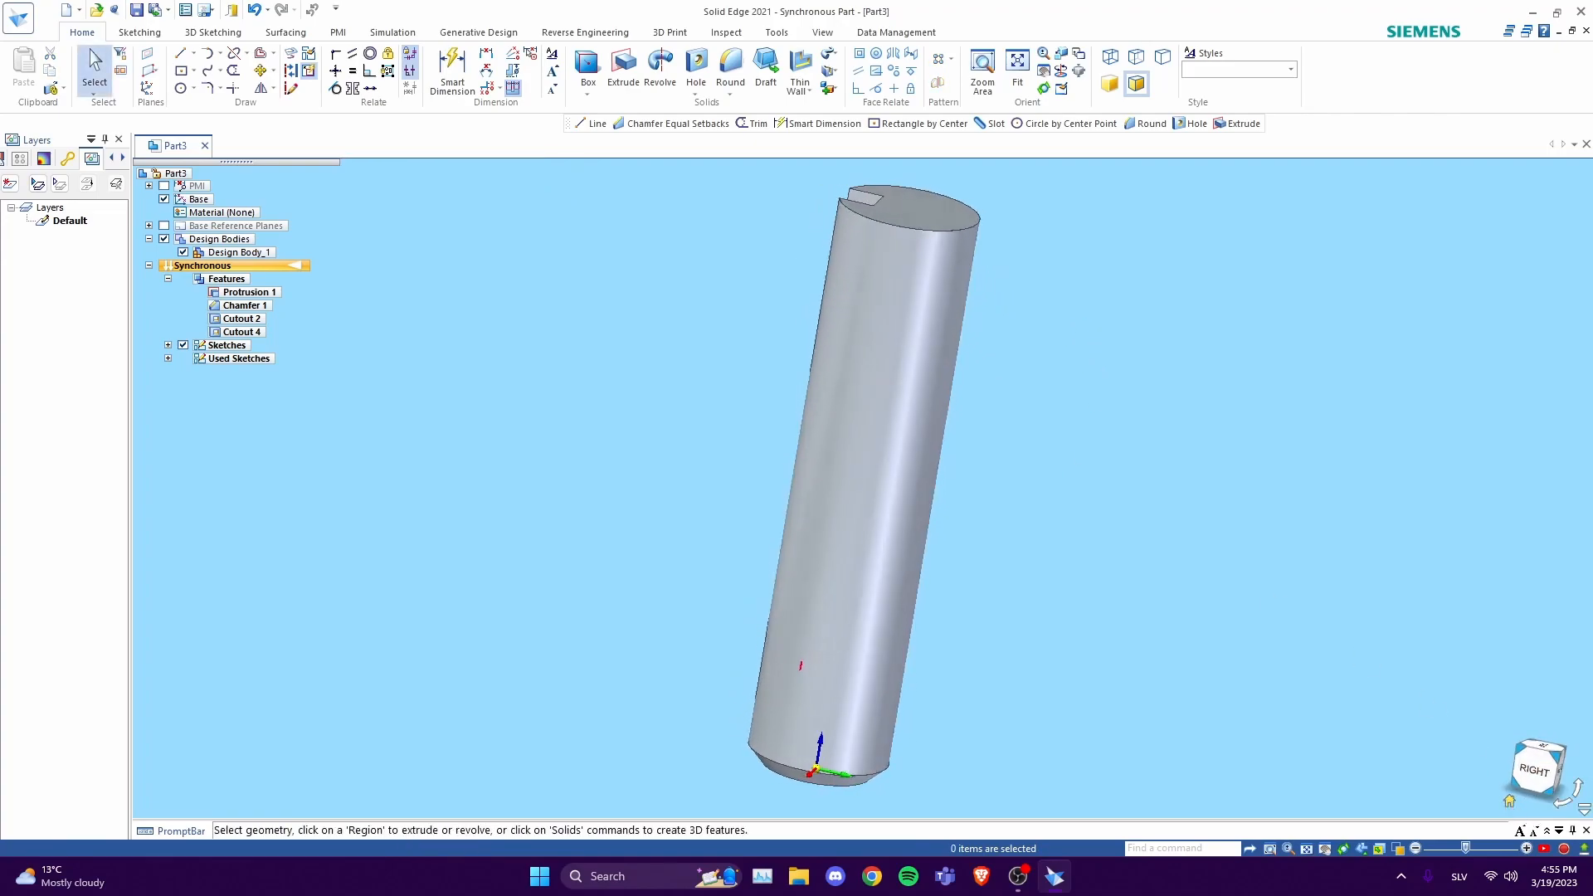
left_click(1509, 801)
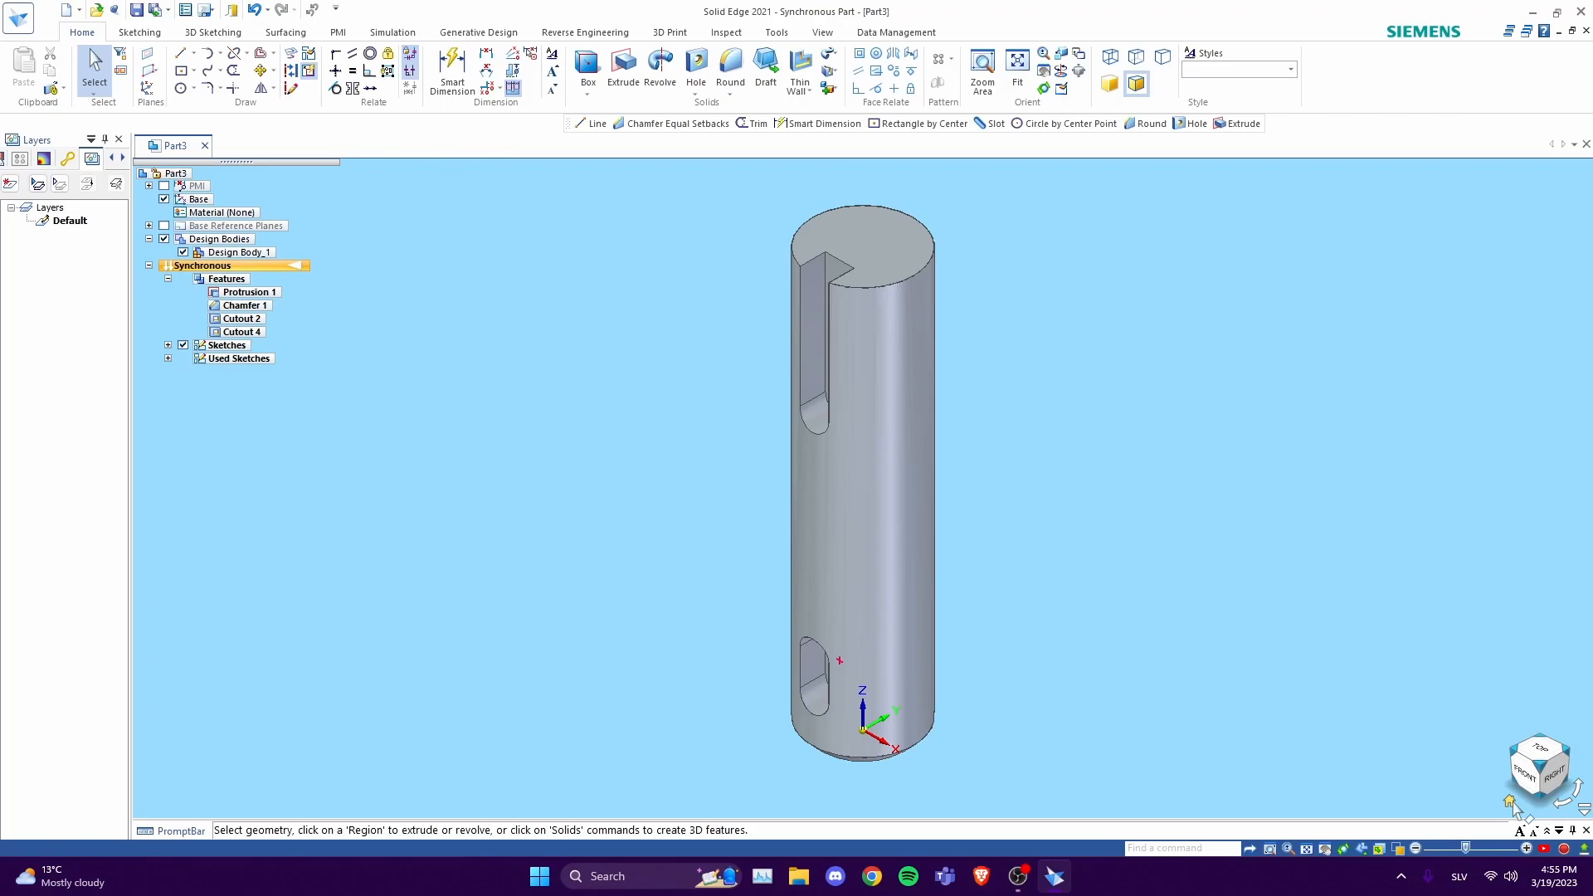
- Chamfer the outer circular edge of the shaft's top face with equal setbacks
left_click(731, 93)
left_click(798, 142)
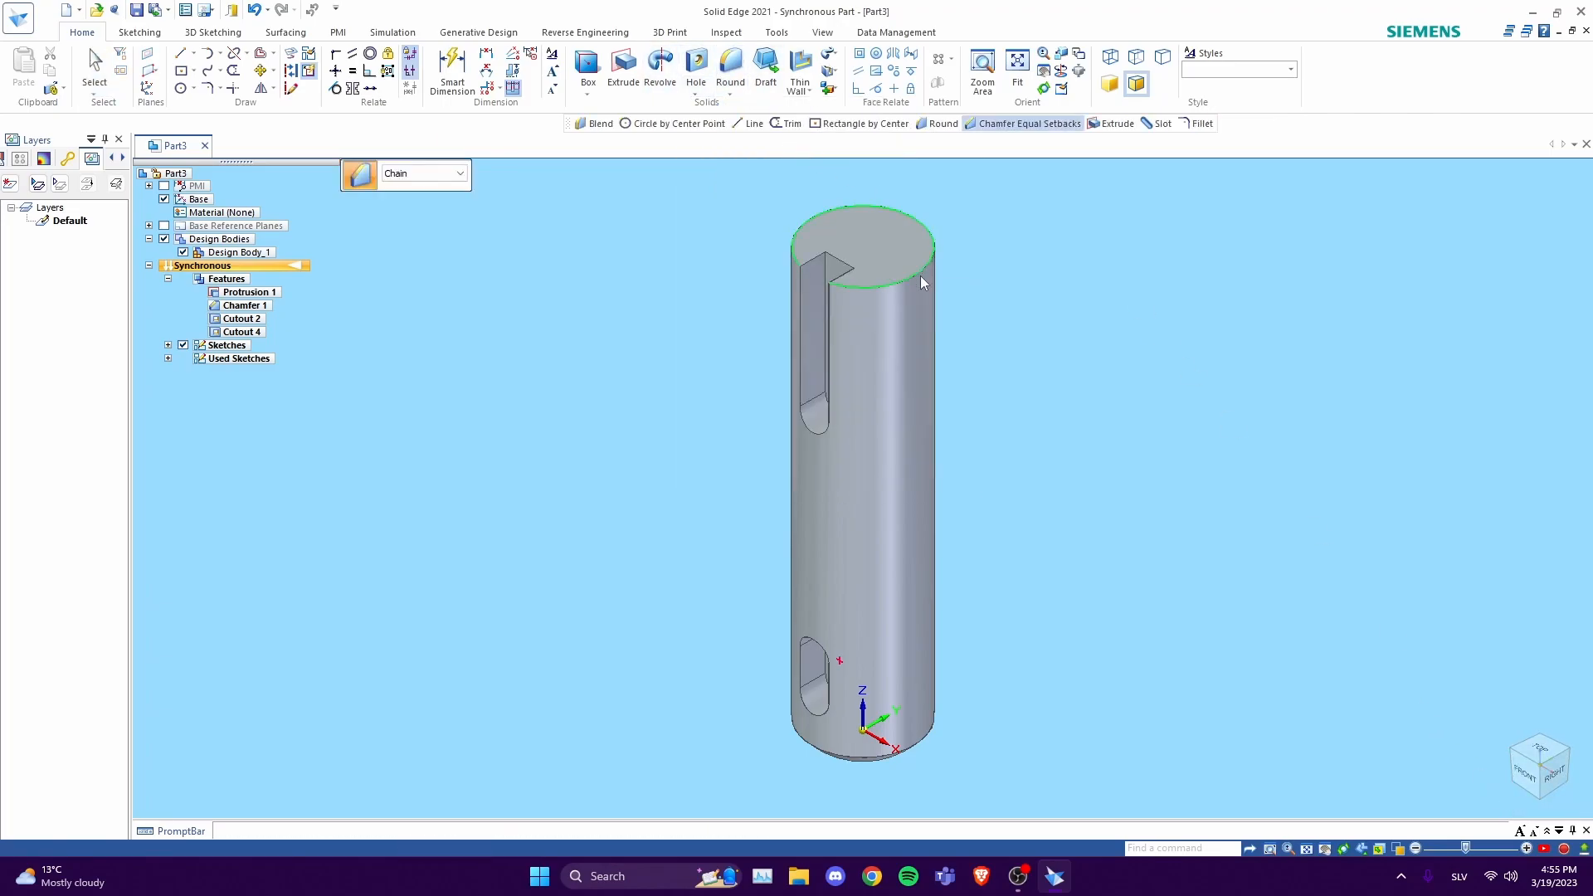
left_click(921, 282)
key("Return")
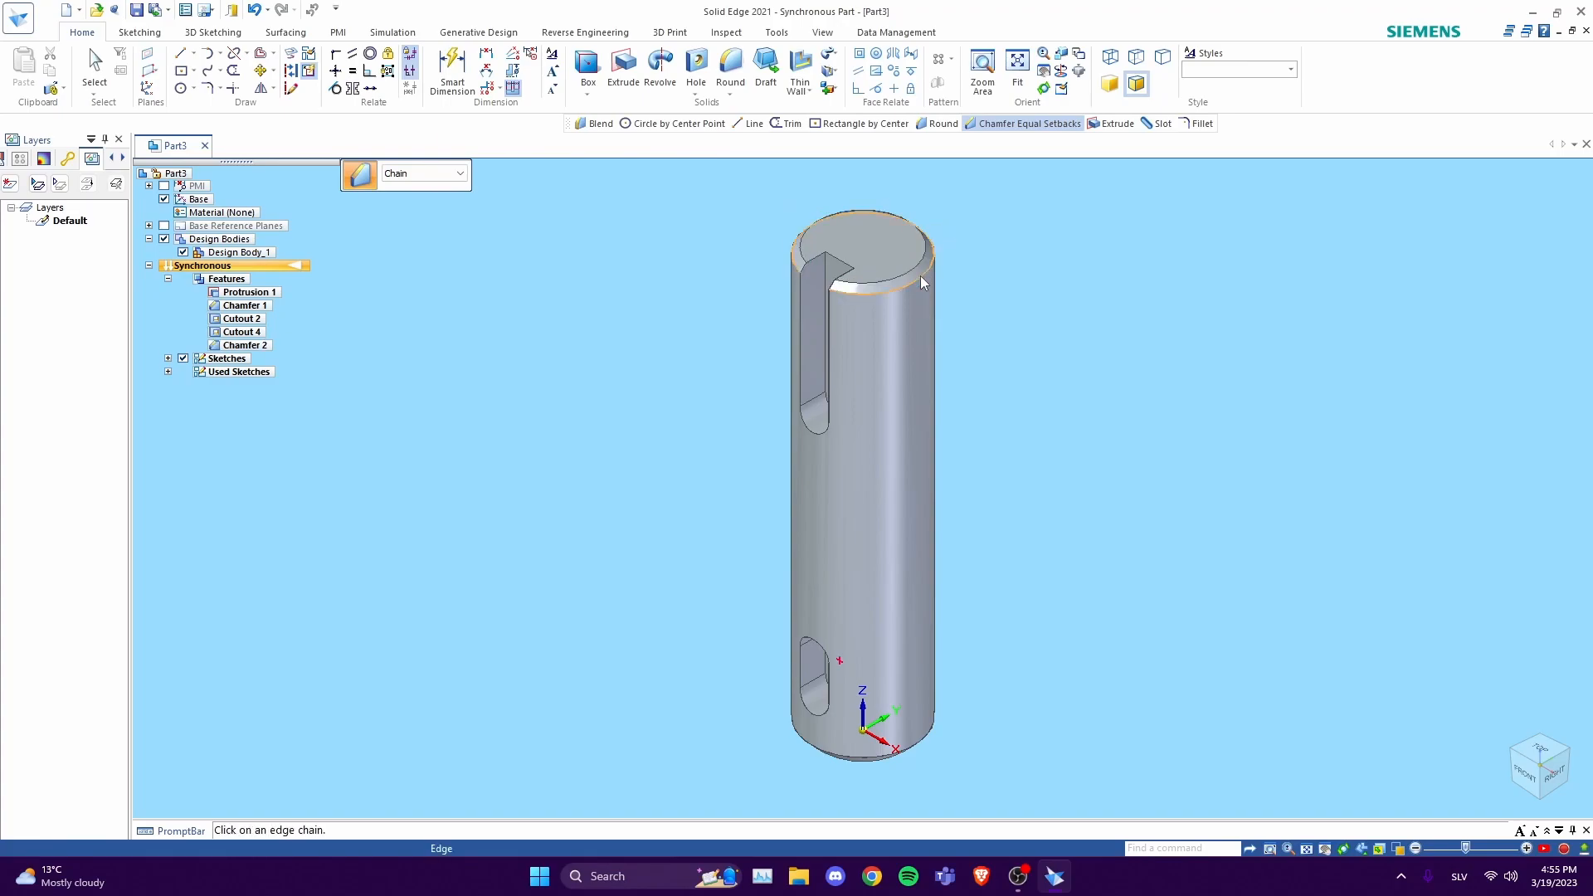
- Draw a 14 mm diameter circle centred on the shaft's top face
left_click(1539, 748)
left_click(678, 122)
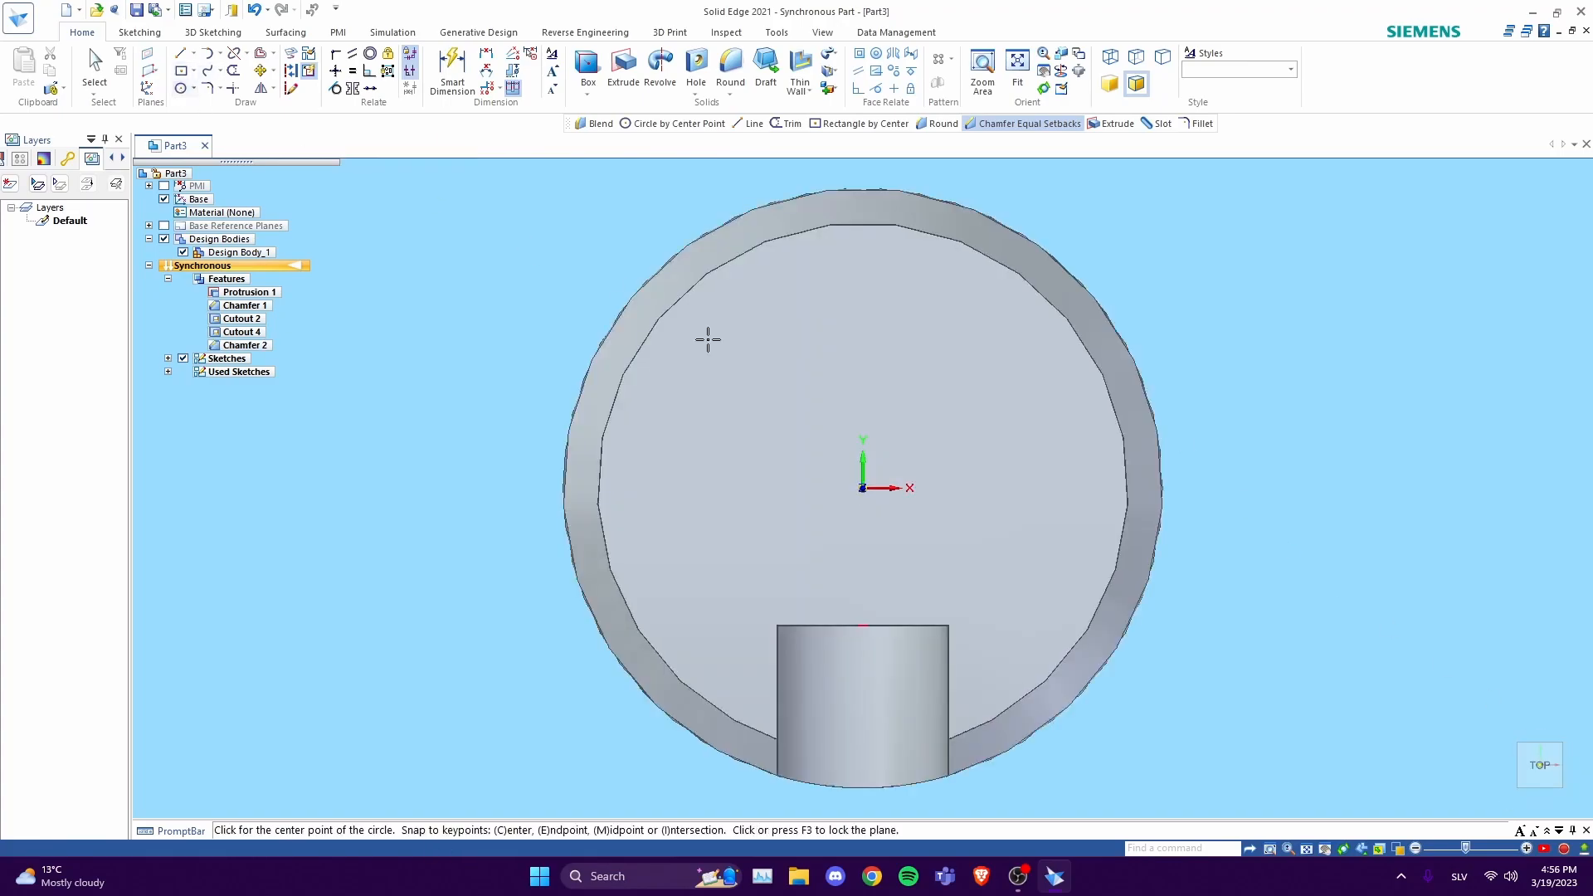
left_click(862, 488)
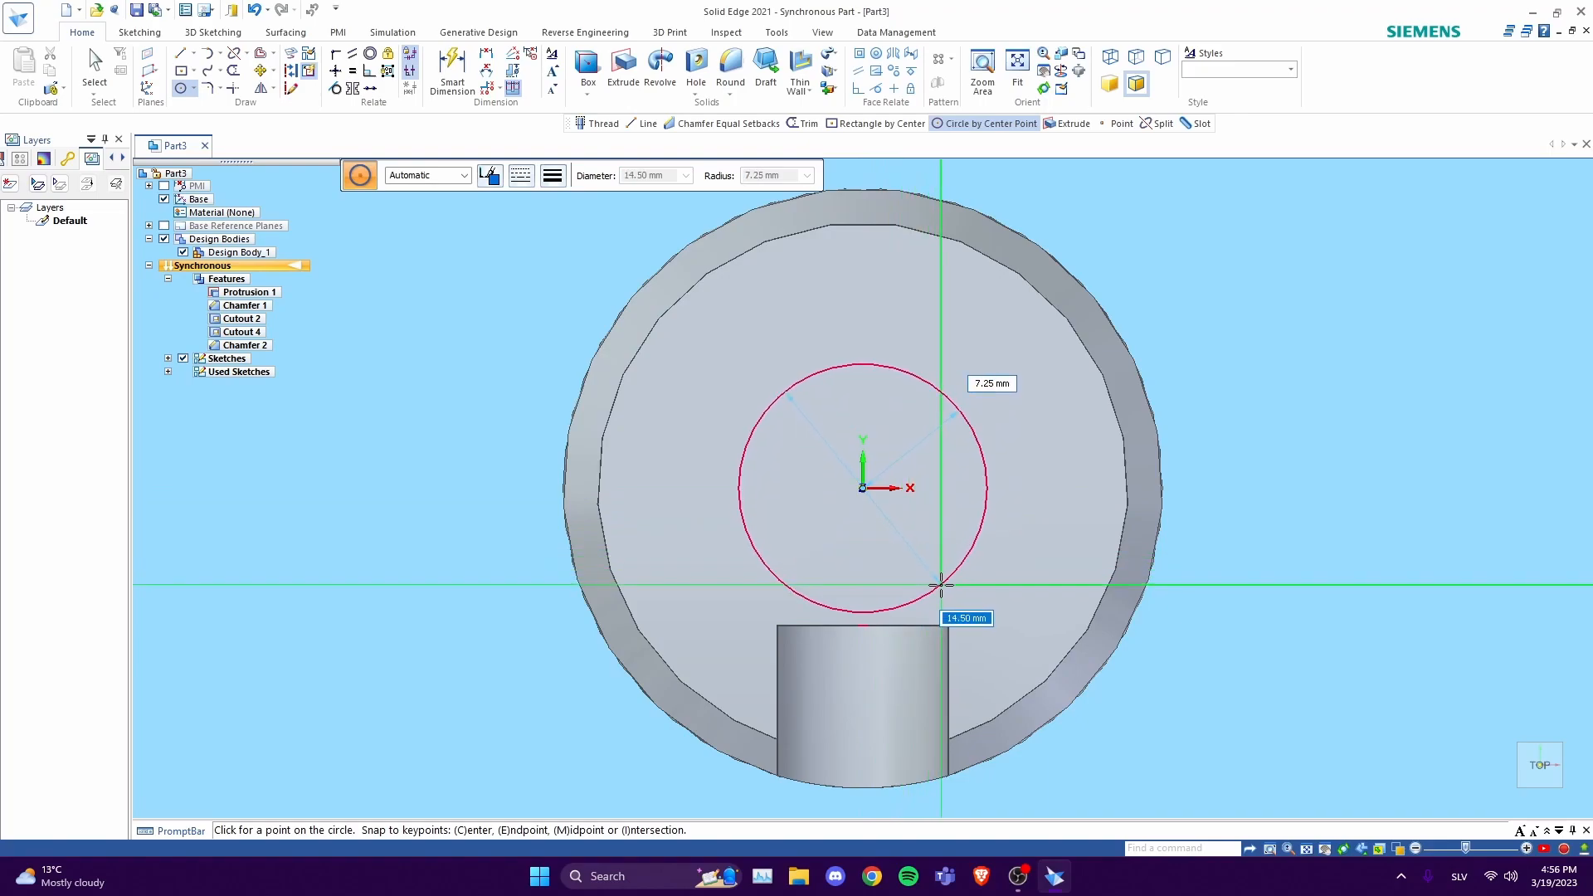
key("Return")
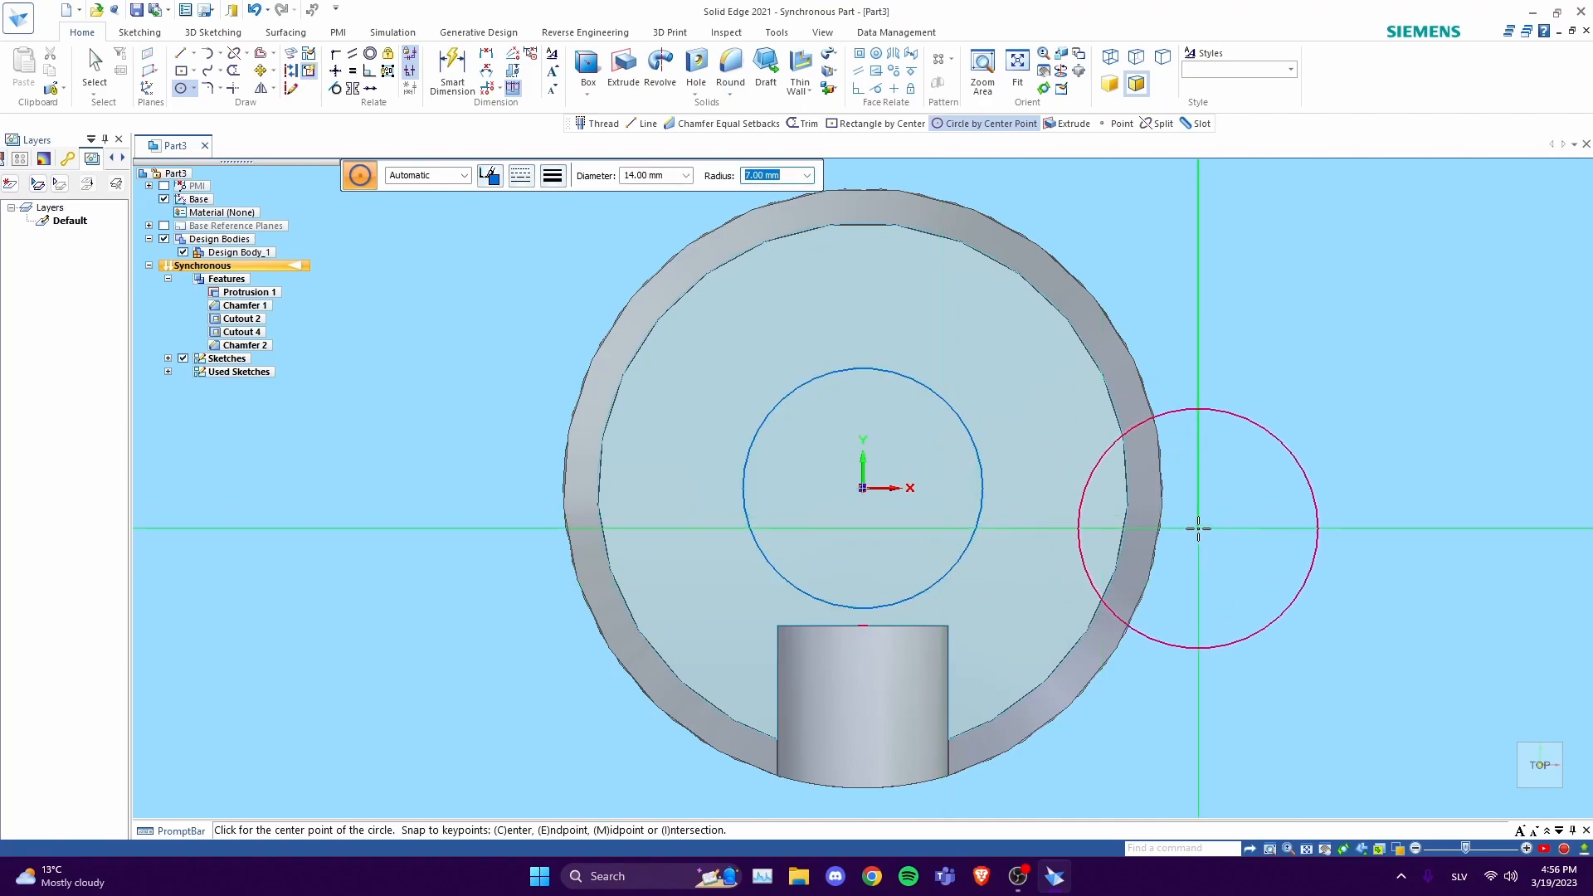
key("Escape")
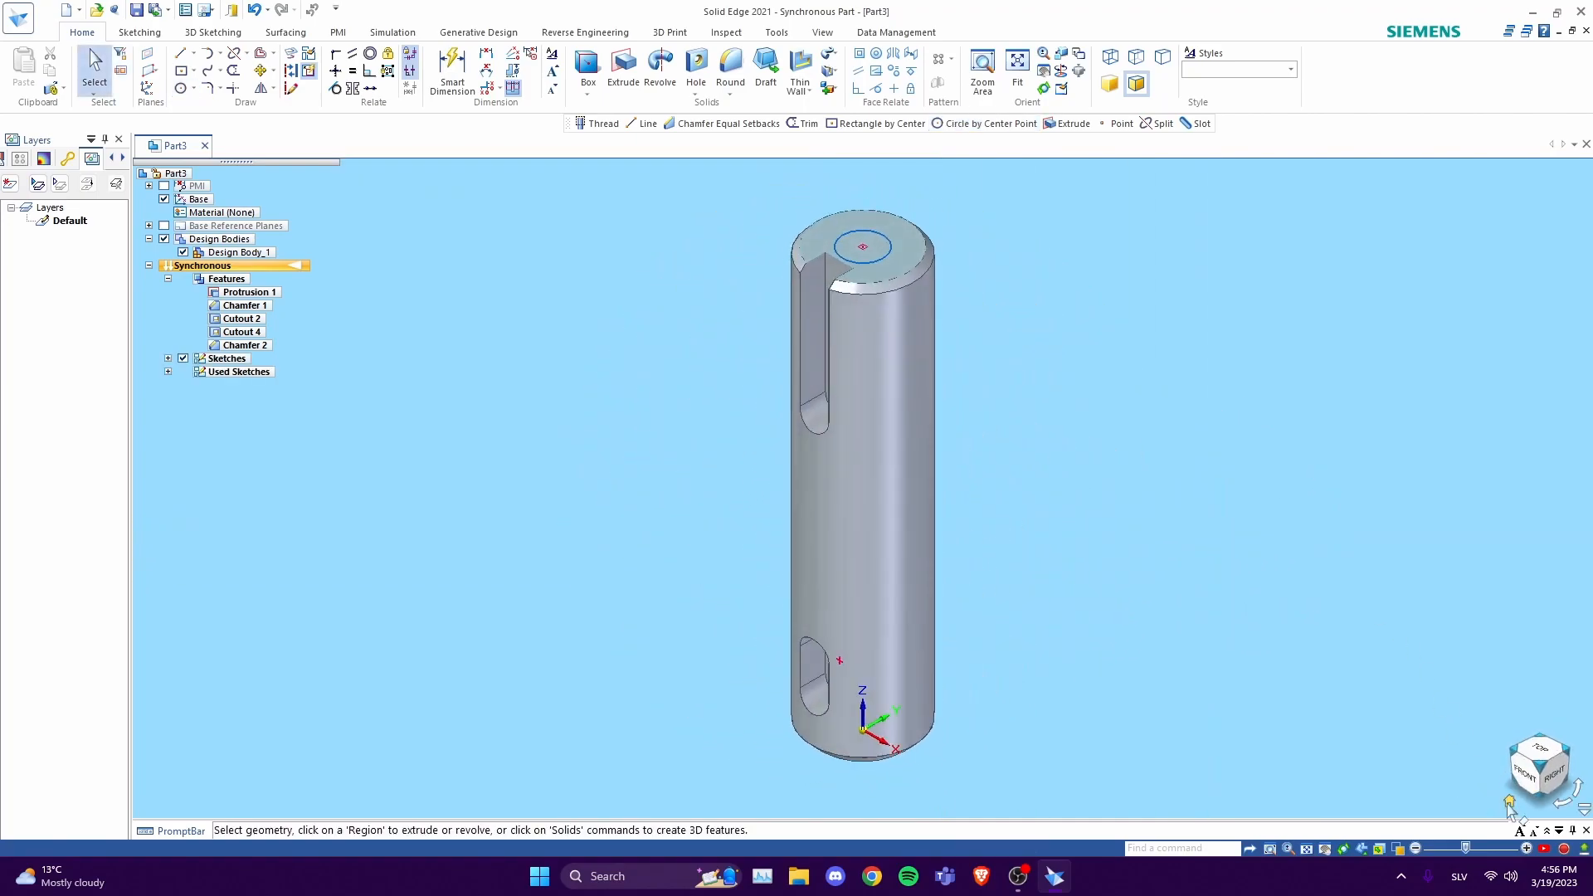
- Extrude the circle region on the top face 35 mm upward to form a pin
left_click(885, 259)
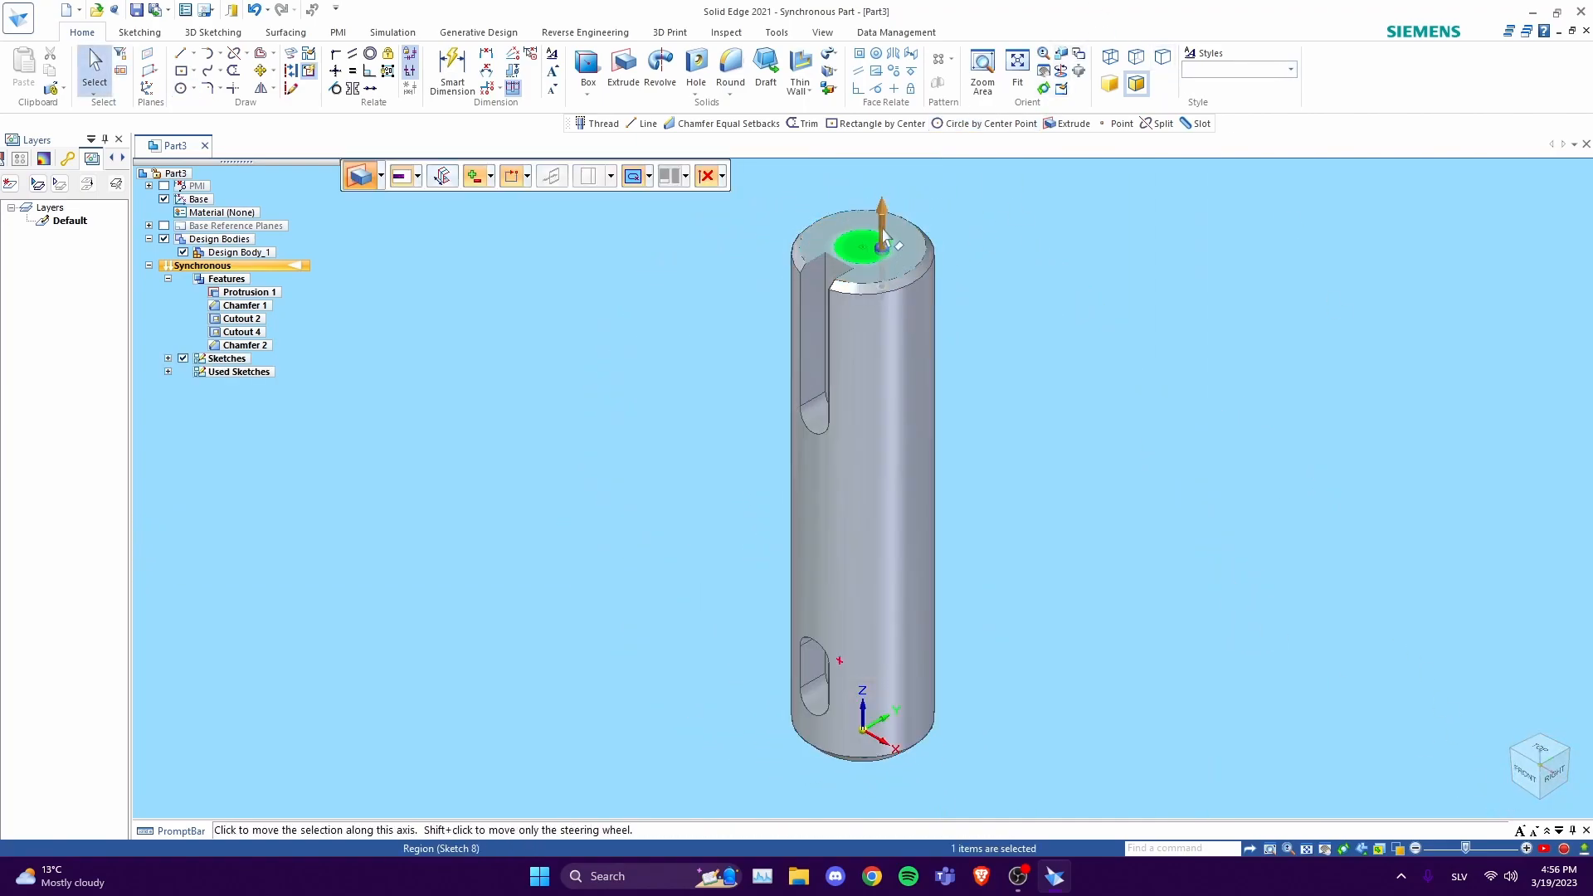
left_click(888, 224)
type("35")
key("Return")
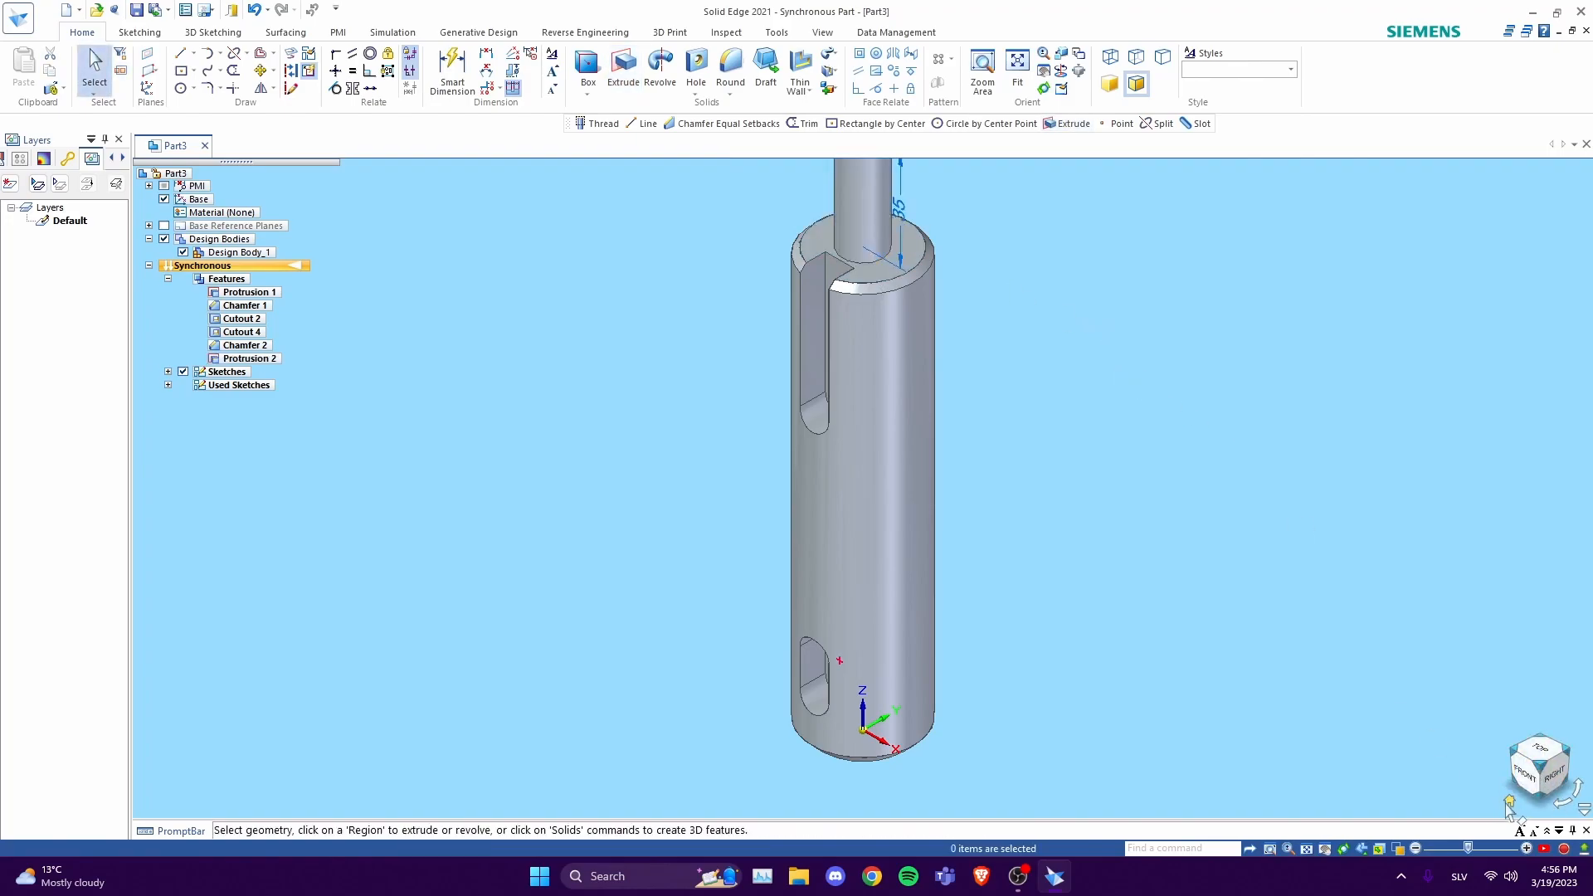
- In the front view, draw a 30 mm vertical line up the pin from the midpoint of its base
left_click(1532, 789)
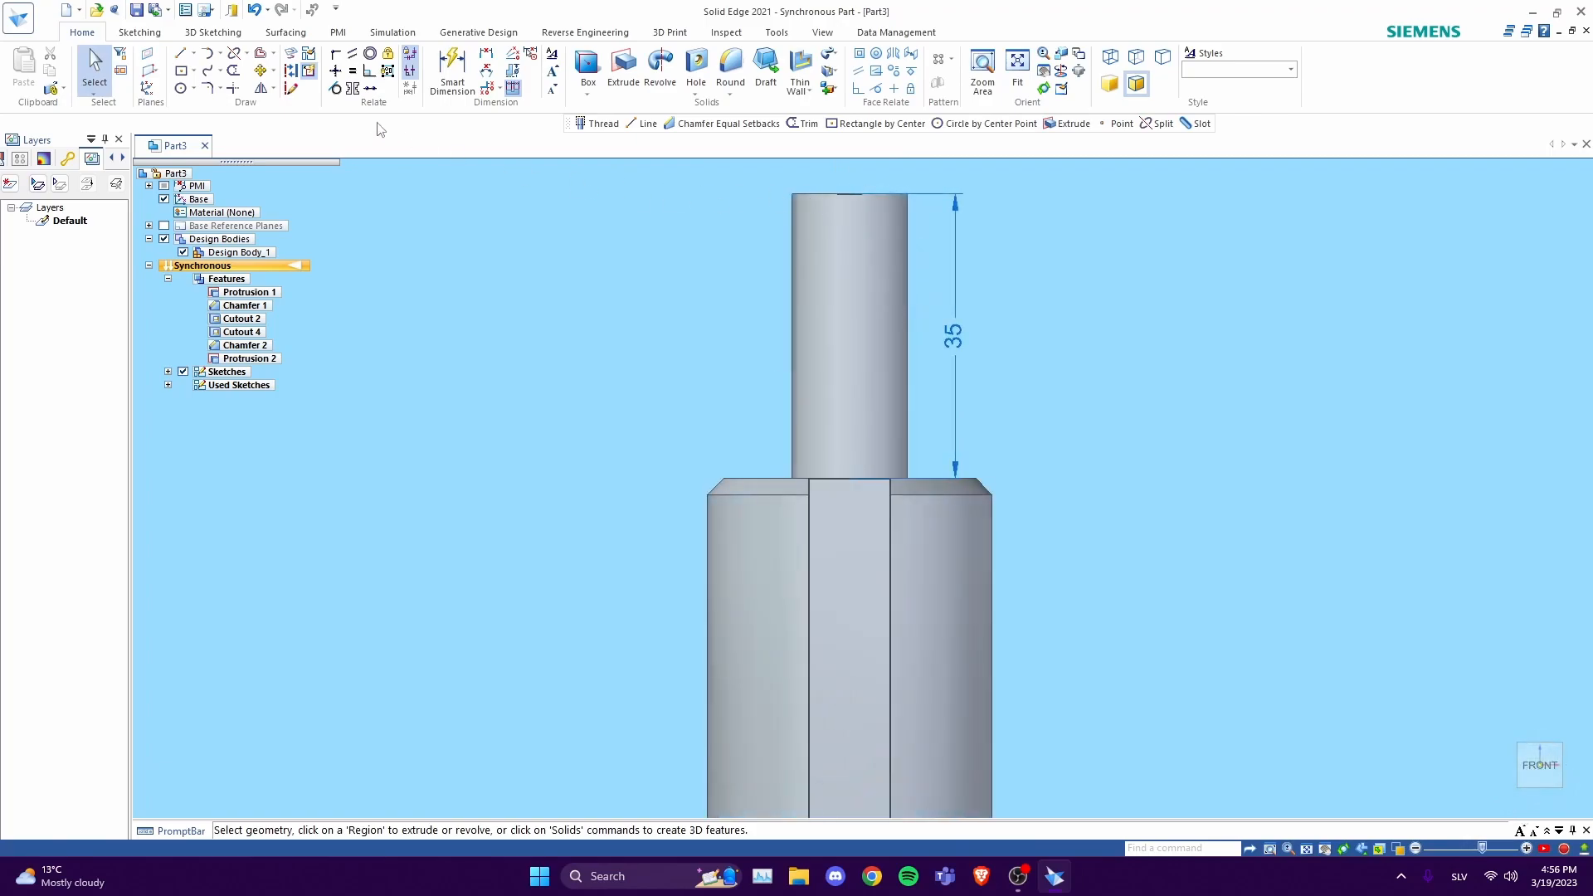
left_click(179, 53)
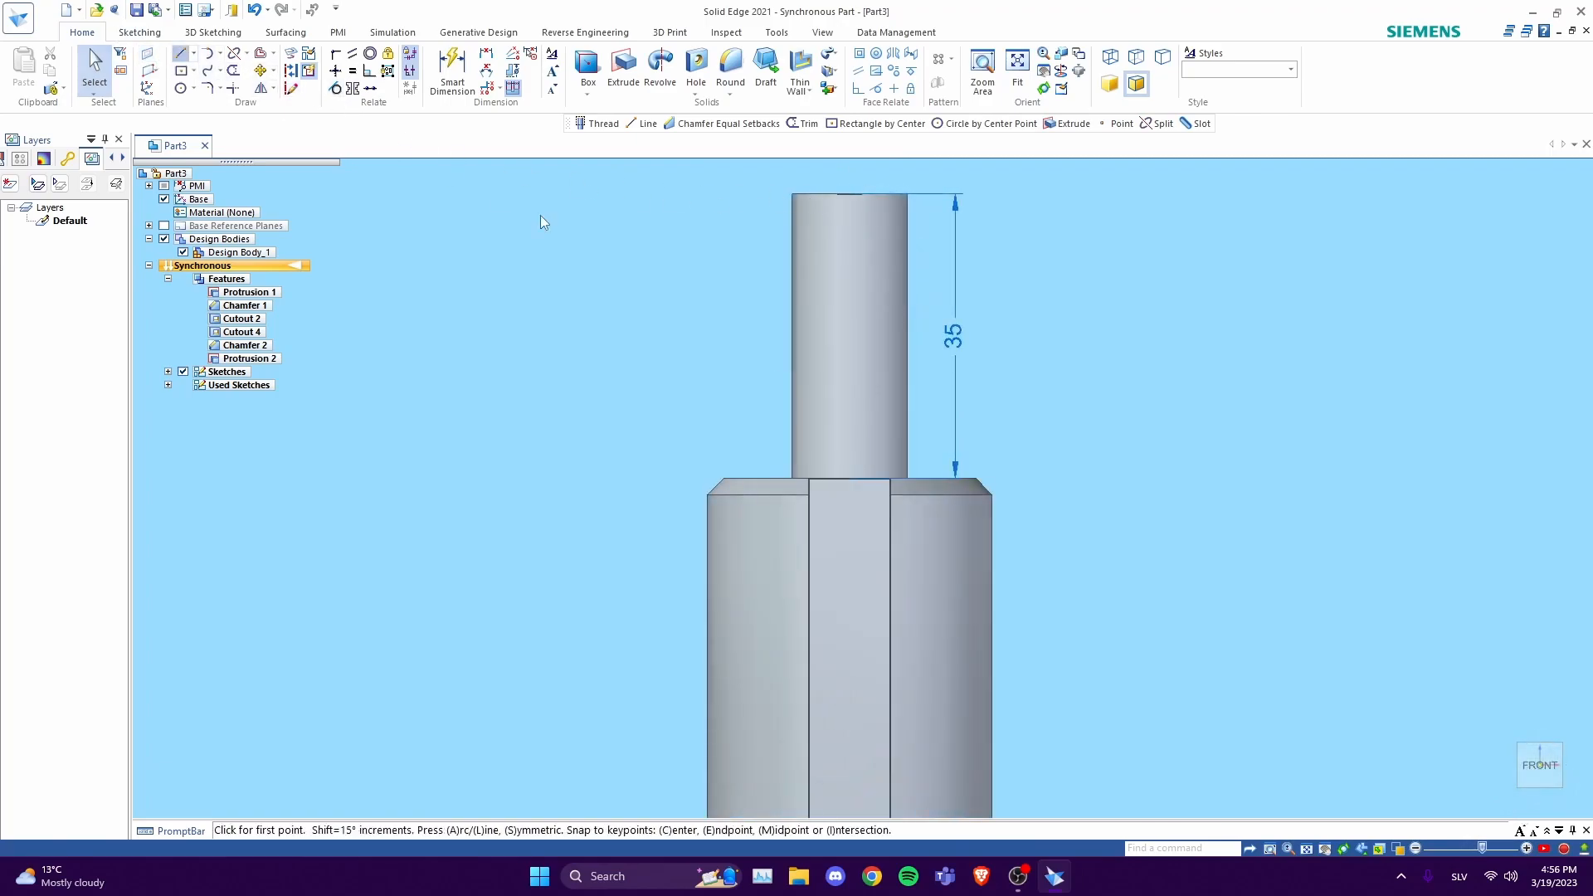
left_click(849, 479)
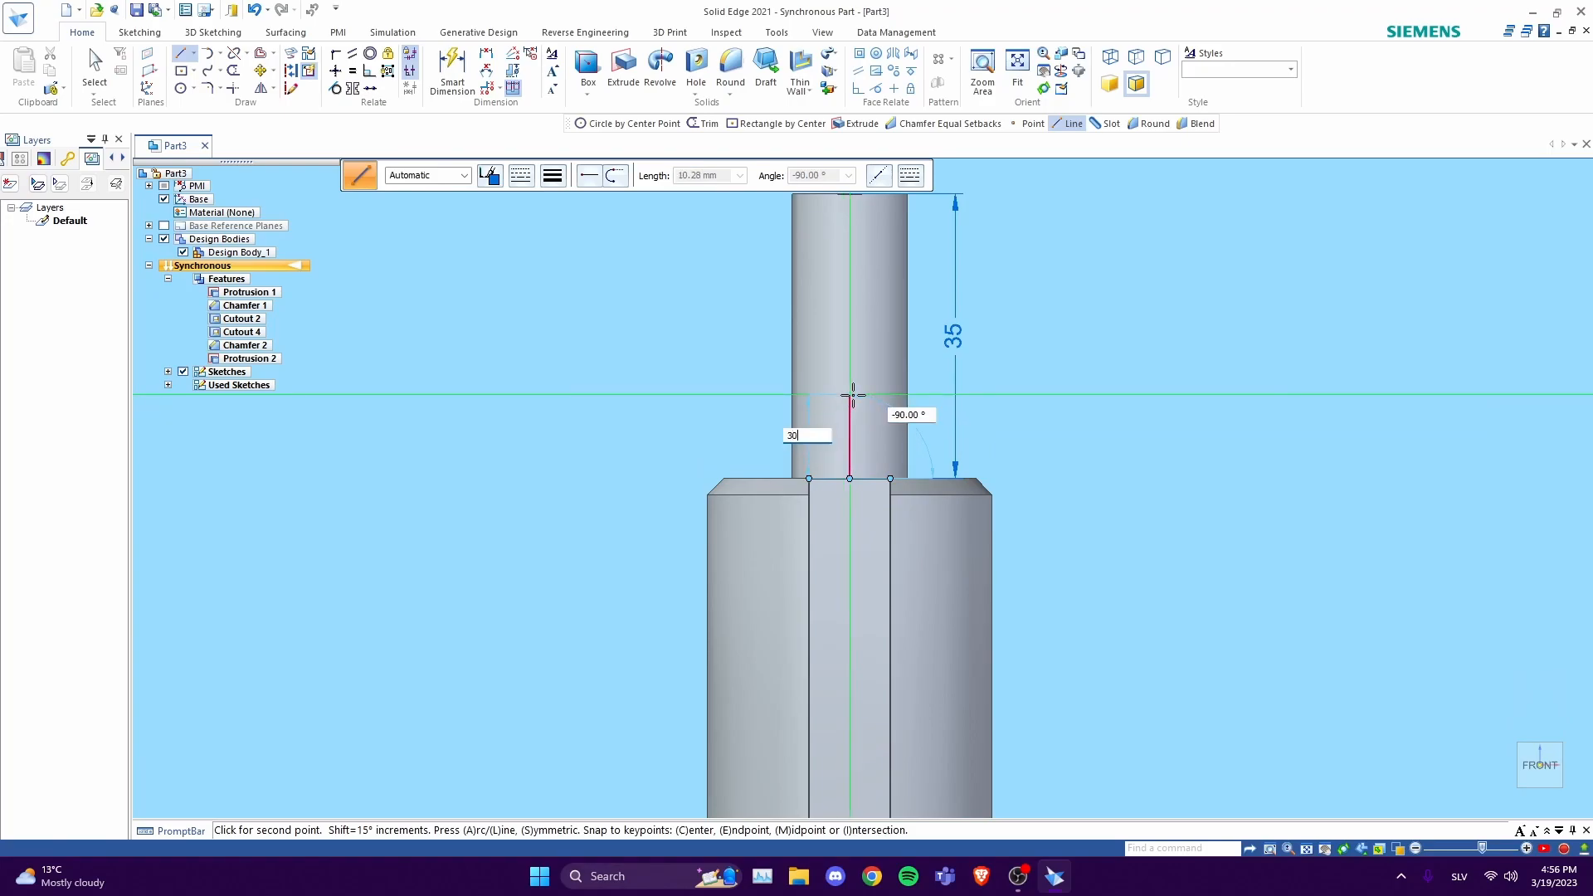
type("30")
key("Tab")
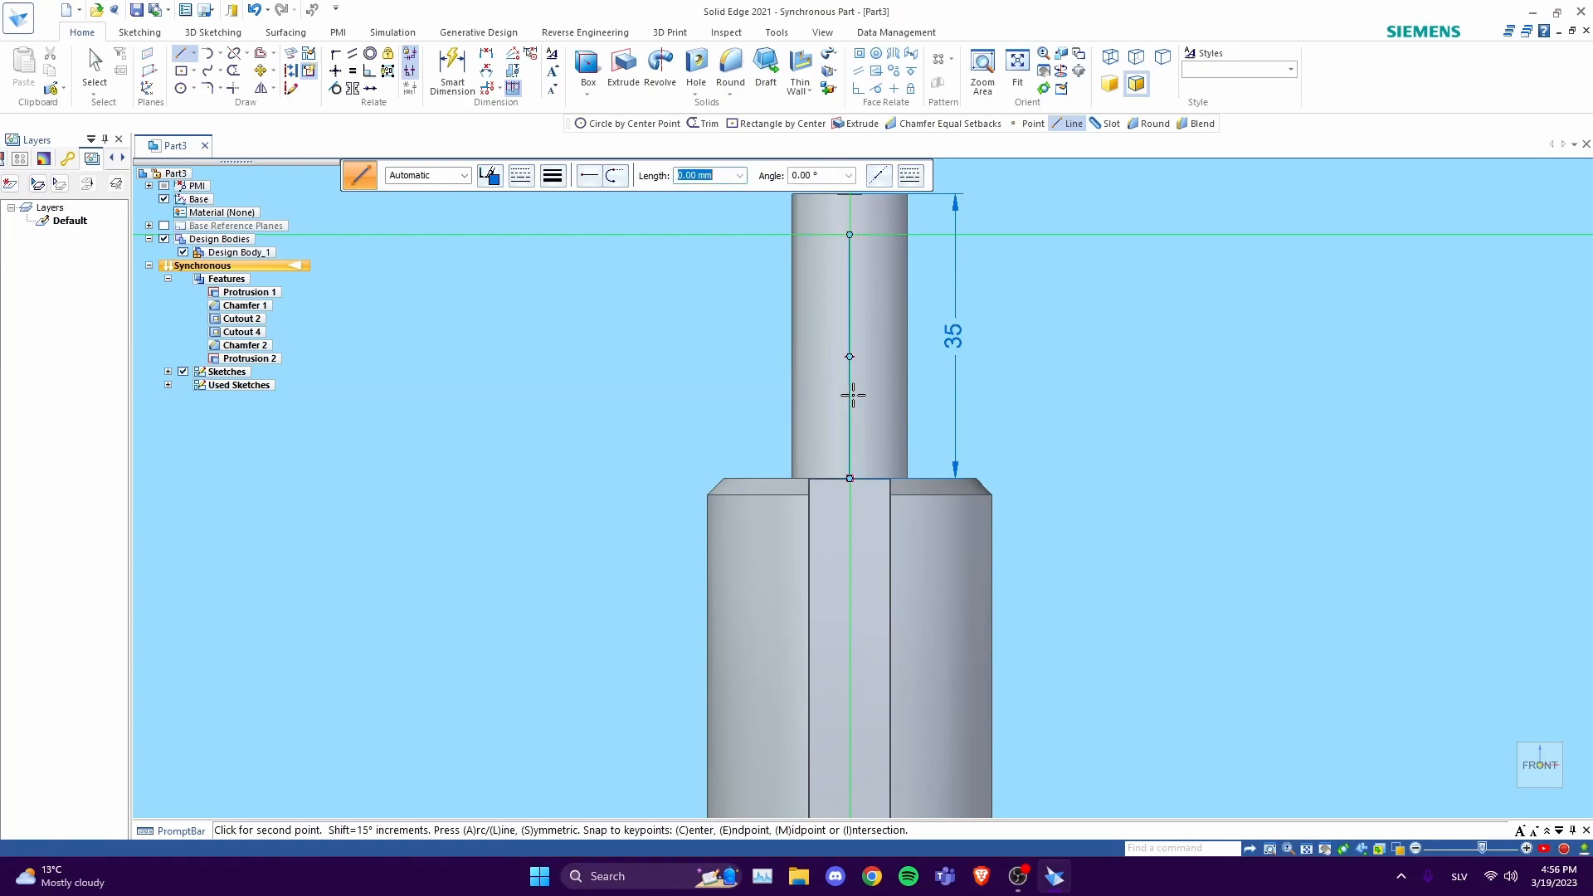
left_click(844, 286)
key("Escape")
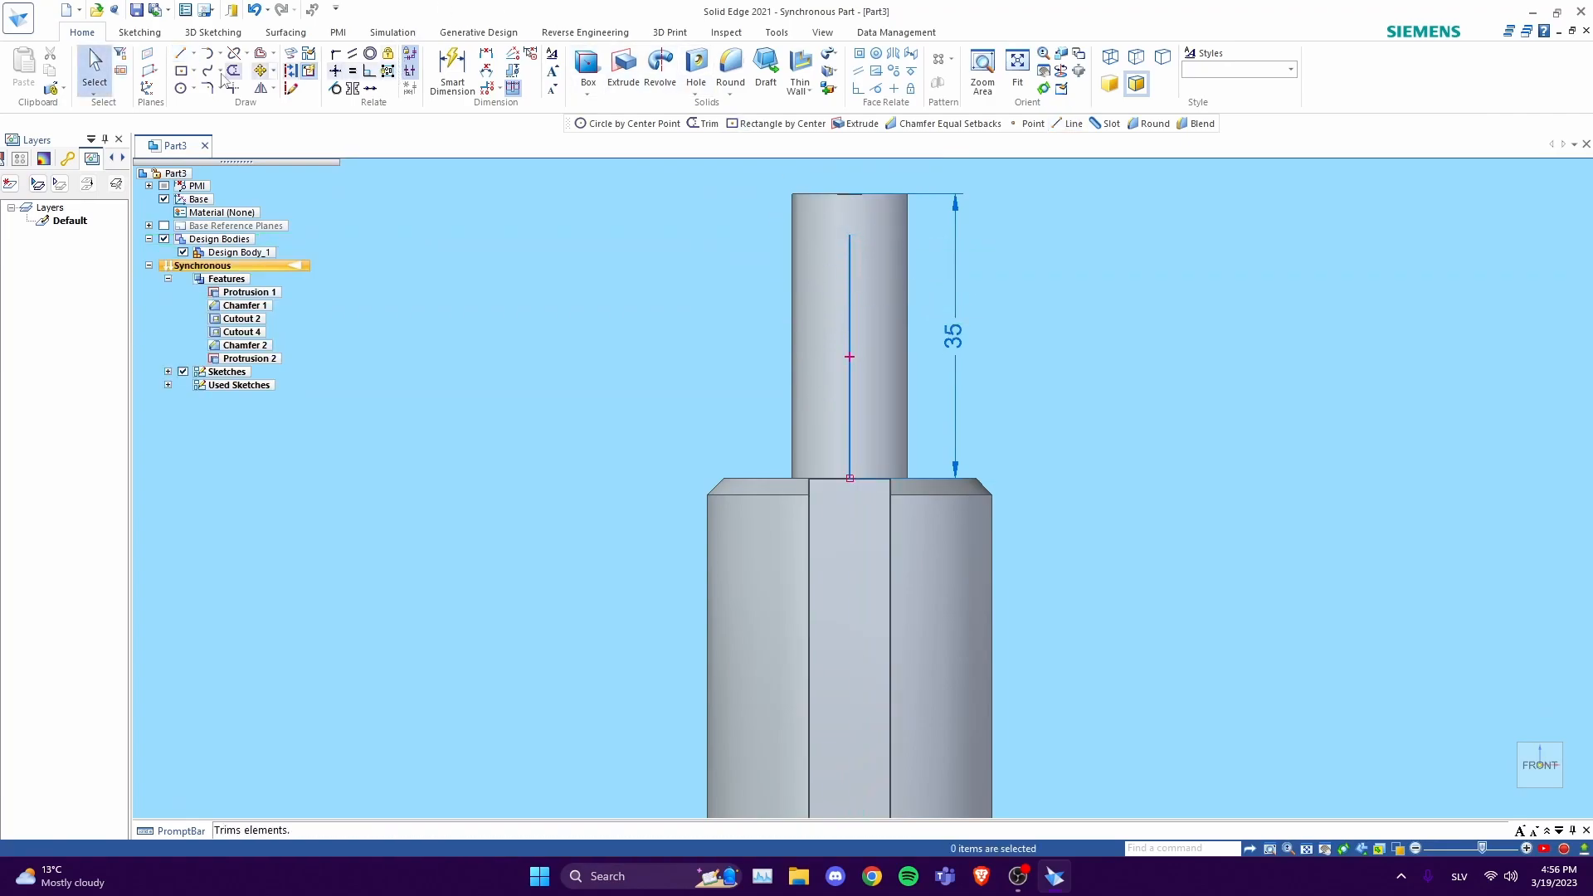
- Draw a 5 mm diameter circle centred on the upper end of the 30 mm line
left_click(180, 88)
left_click(850, 236)
type("5")
key("Return")
key("Escape")
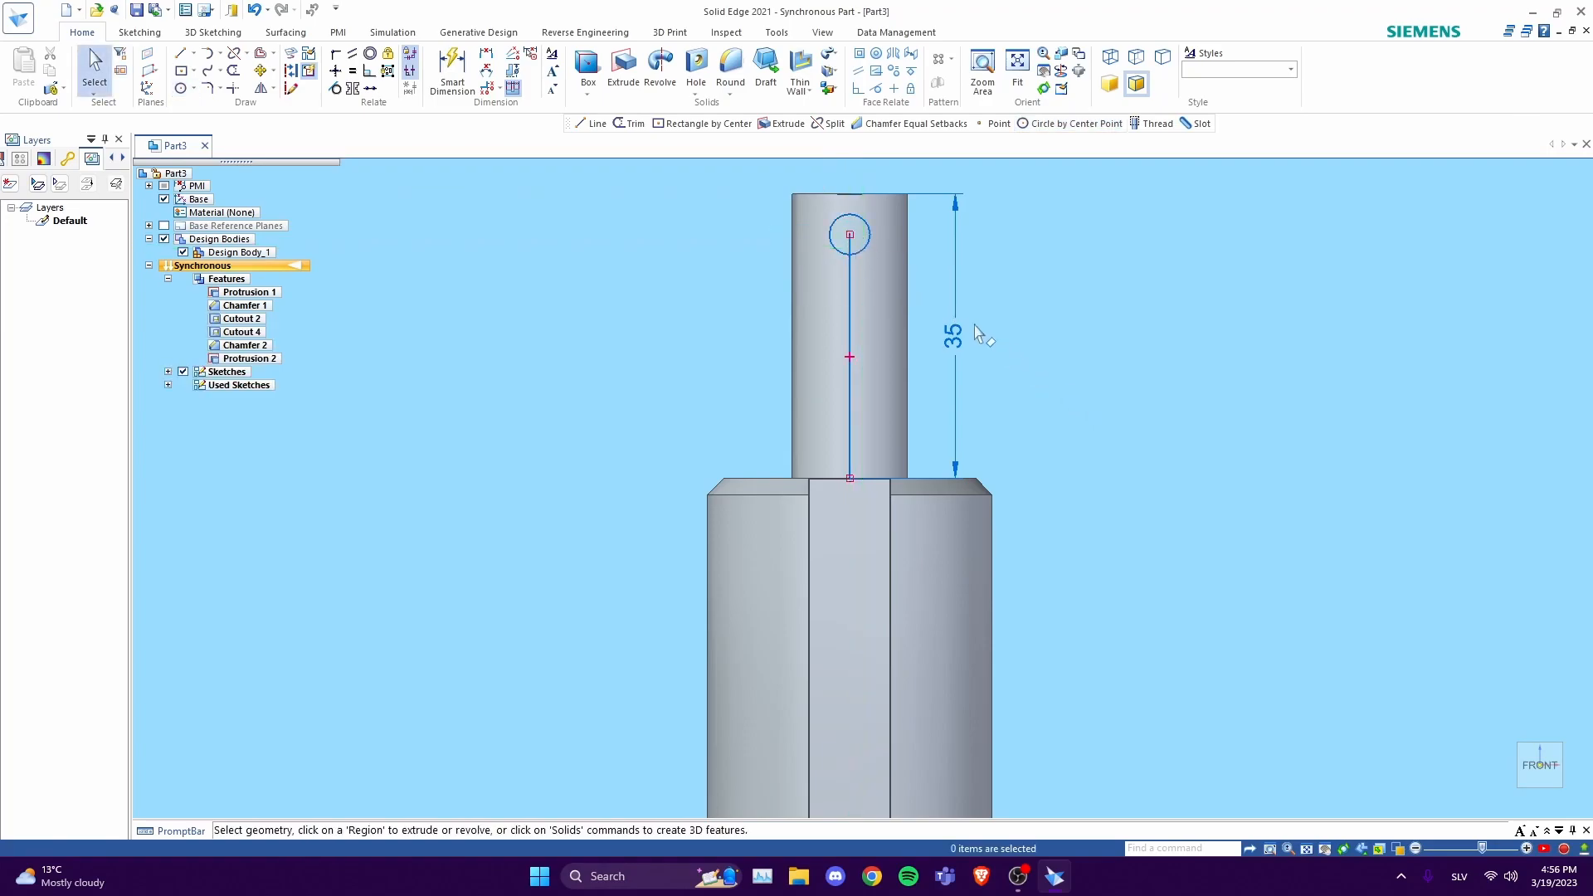
left_click(1509, 802)
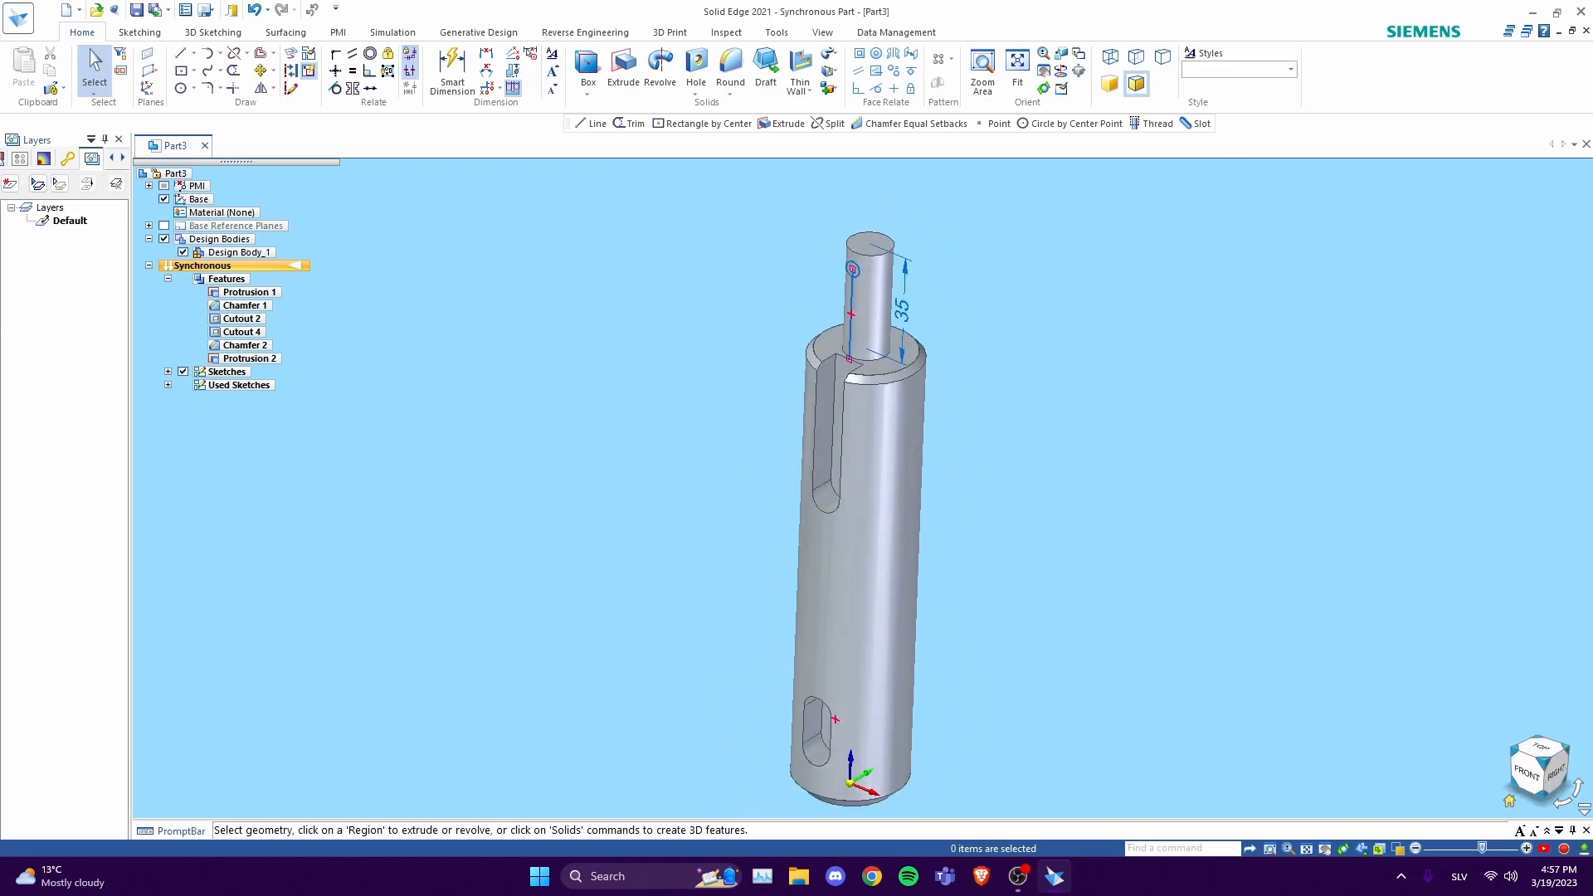
- Extrude the 5 mm circle region as a cut into the pin to form the cross hole near its upper end
scroll(979, 282, "up", 3)
scroll(922, 300, "up", 2)
left_click(819, 311)
left_click(624, 74)
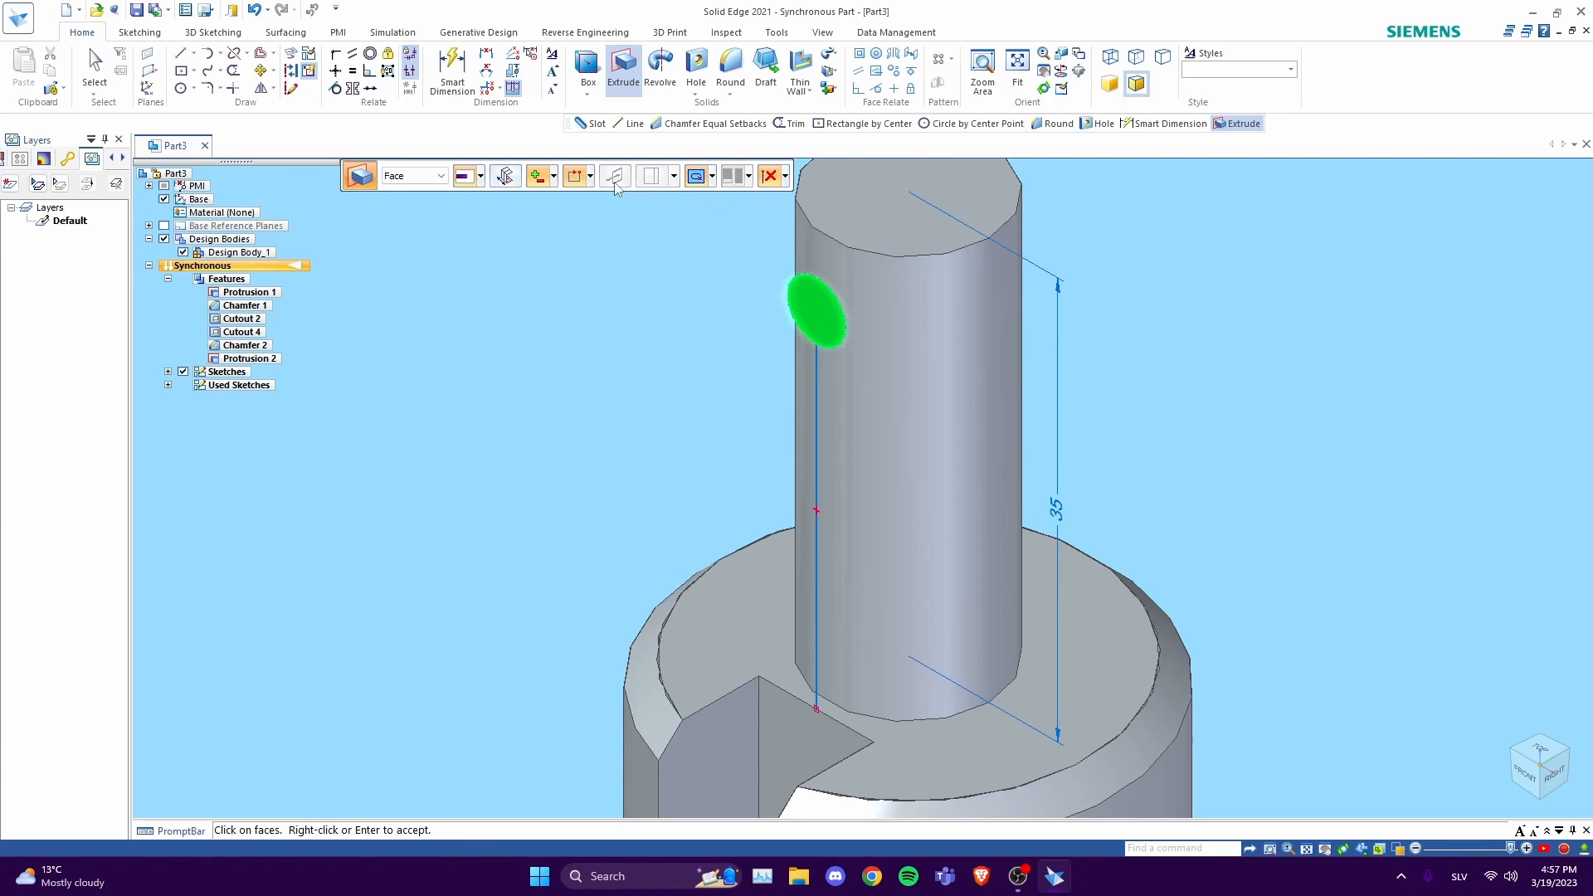
left_click(543, 179)
left_click(567, 214)
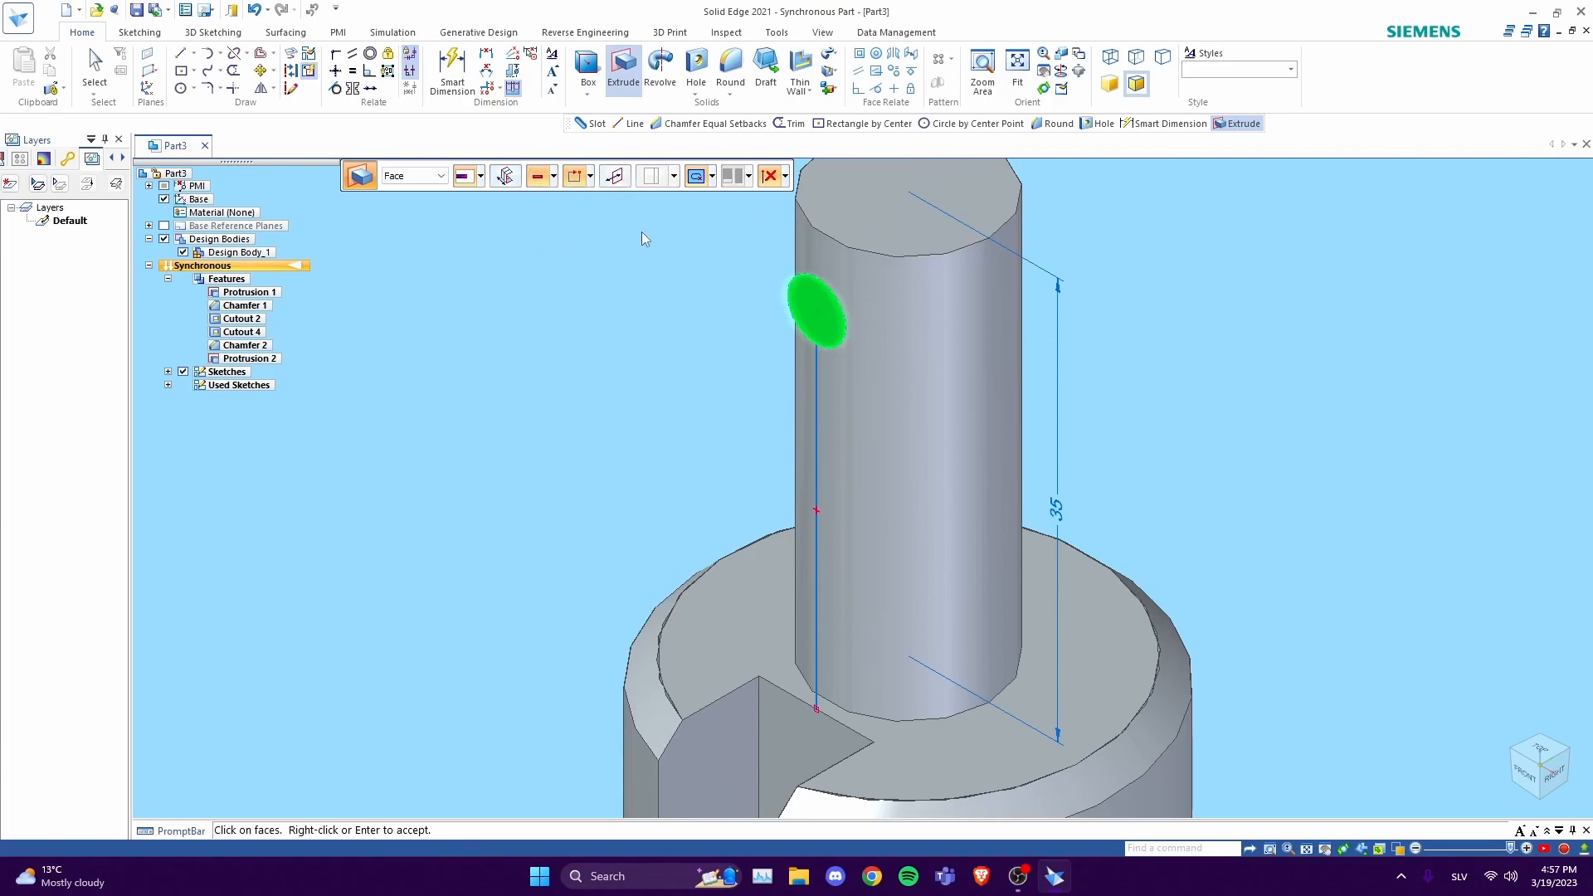
right_click(846, 296)
left_click(1034, 240)
middle_click_drag(1091, 246, 1306, 419)
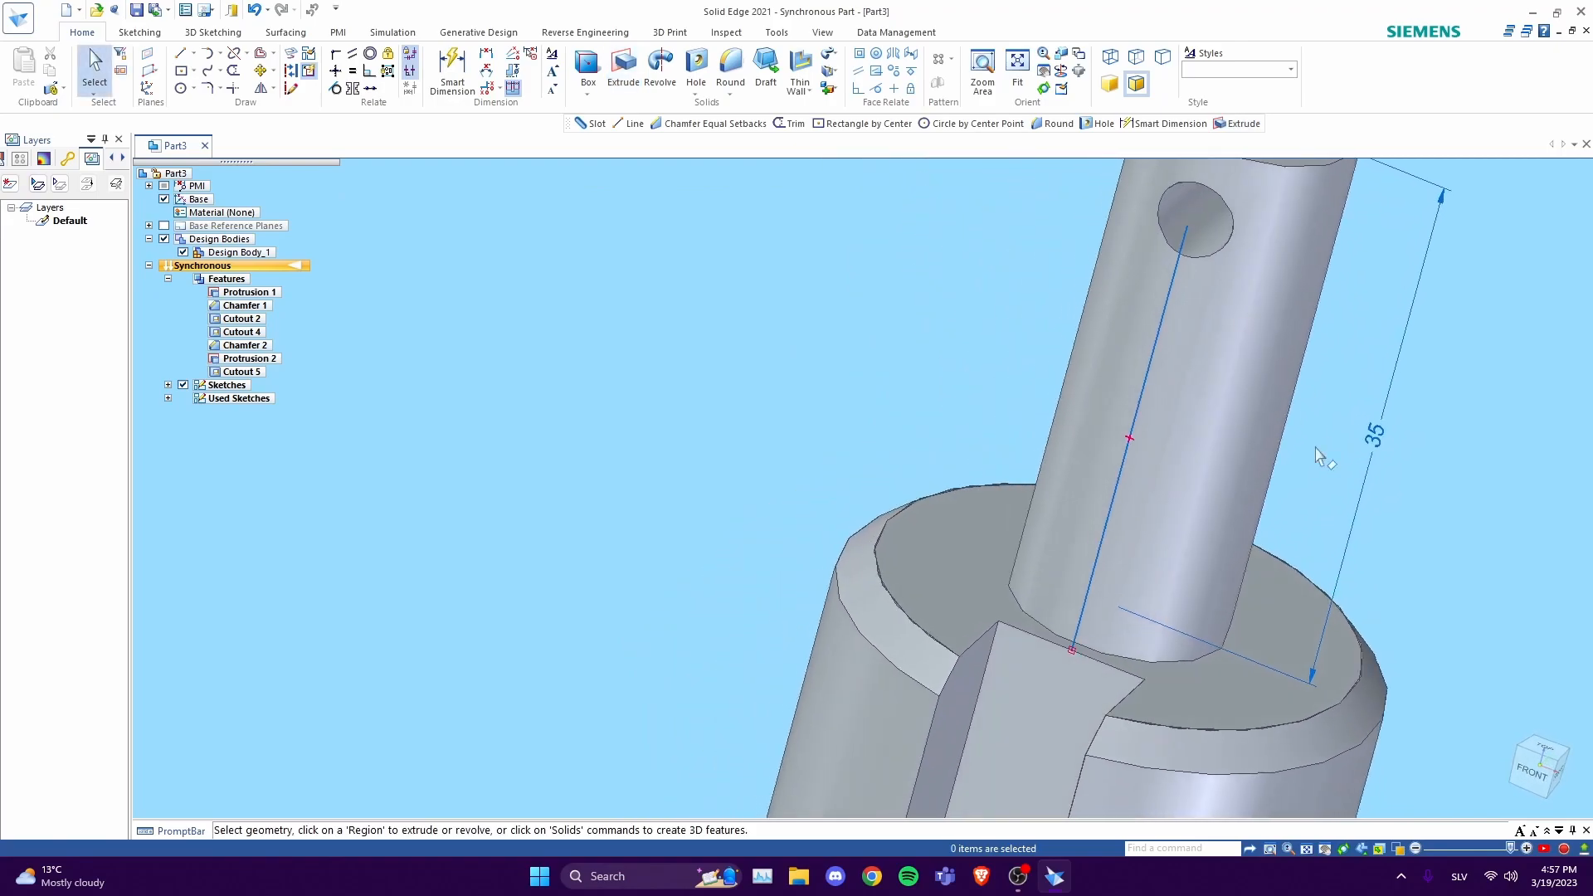
left_click(1554, 762)
middle_click_drag(906, 290, 945, 278)
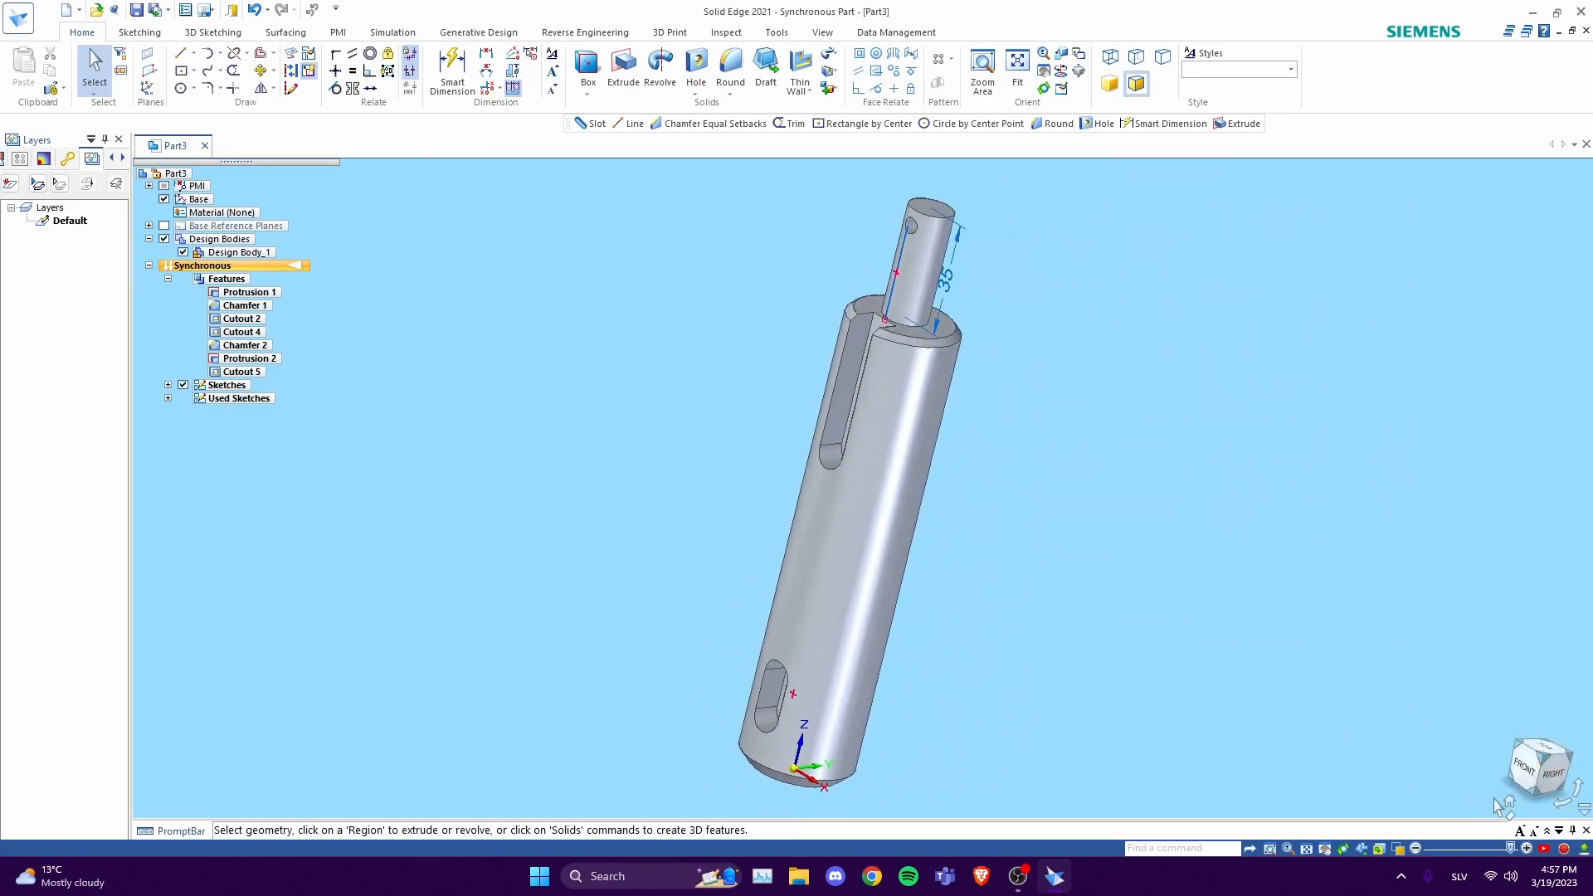
left_click(1503, 803)
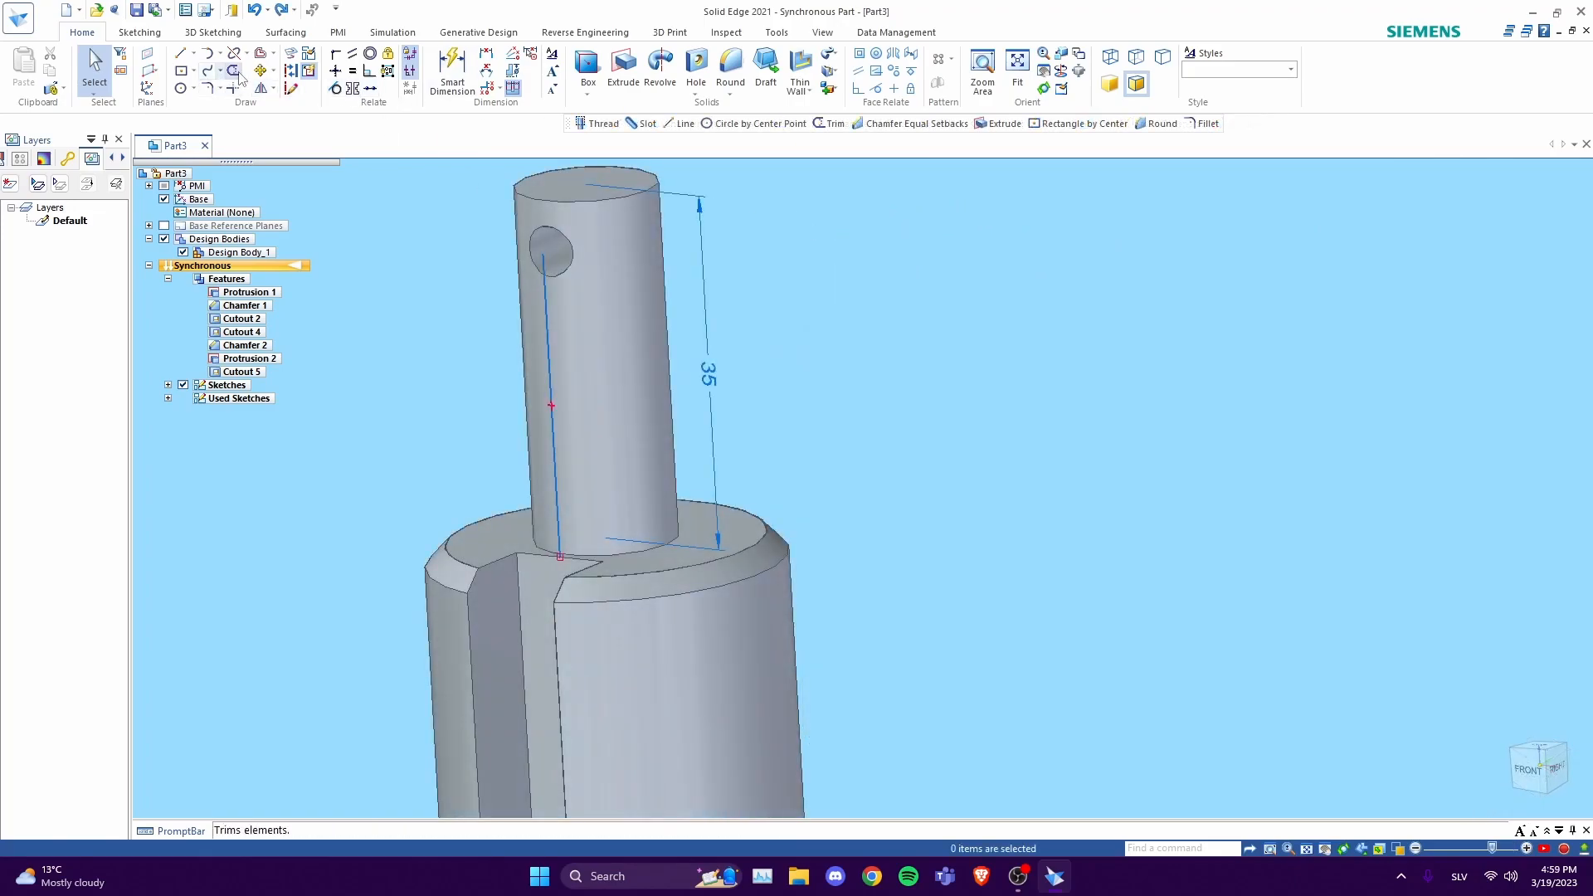
- Trim away the 30 mm vertical sketch line on the pin
left_click(234, 72)
key("Escape")
- Add a Tr 14 x 3 thread to the pin's cylindrical face over its full length
middle_click_drag(732, 324, 724, 192)
left_click(695, 97)
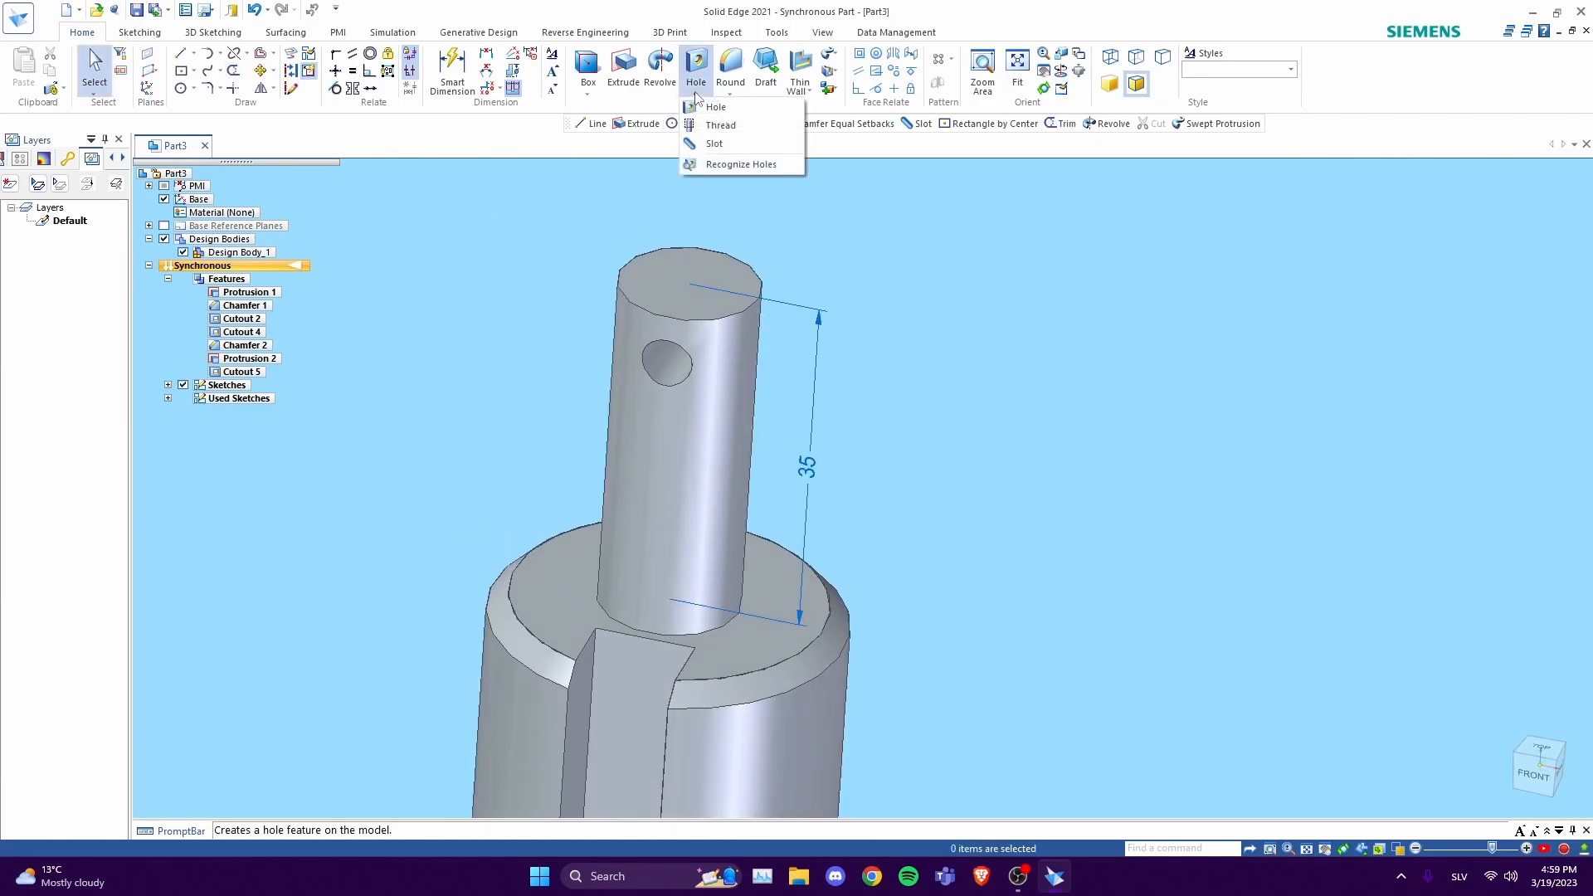
left_click(719, 125)
left_click(659, 315)
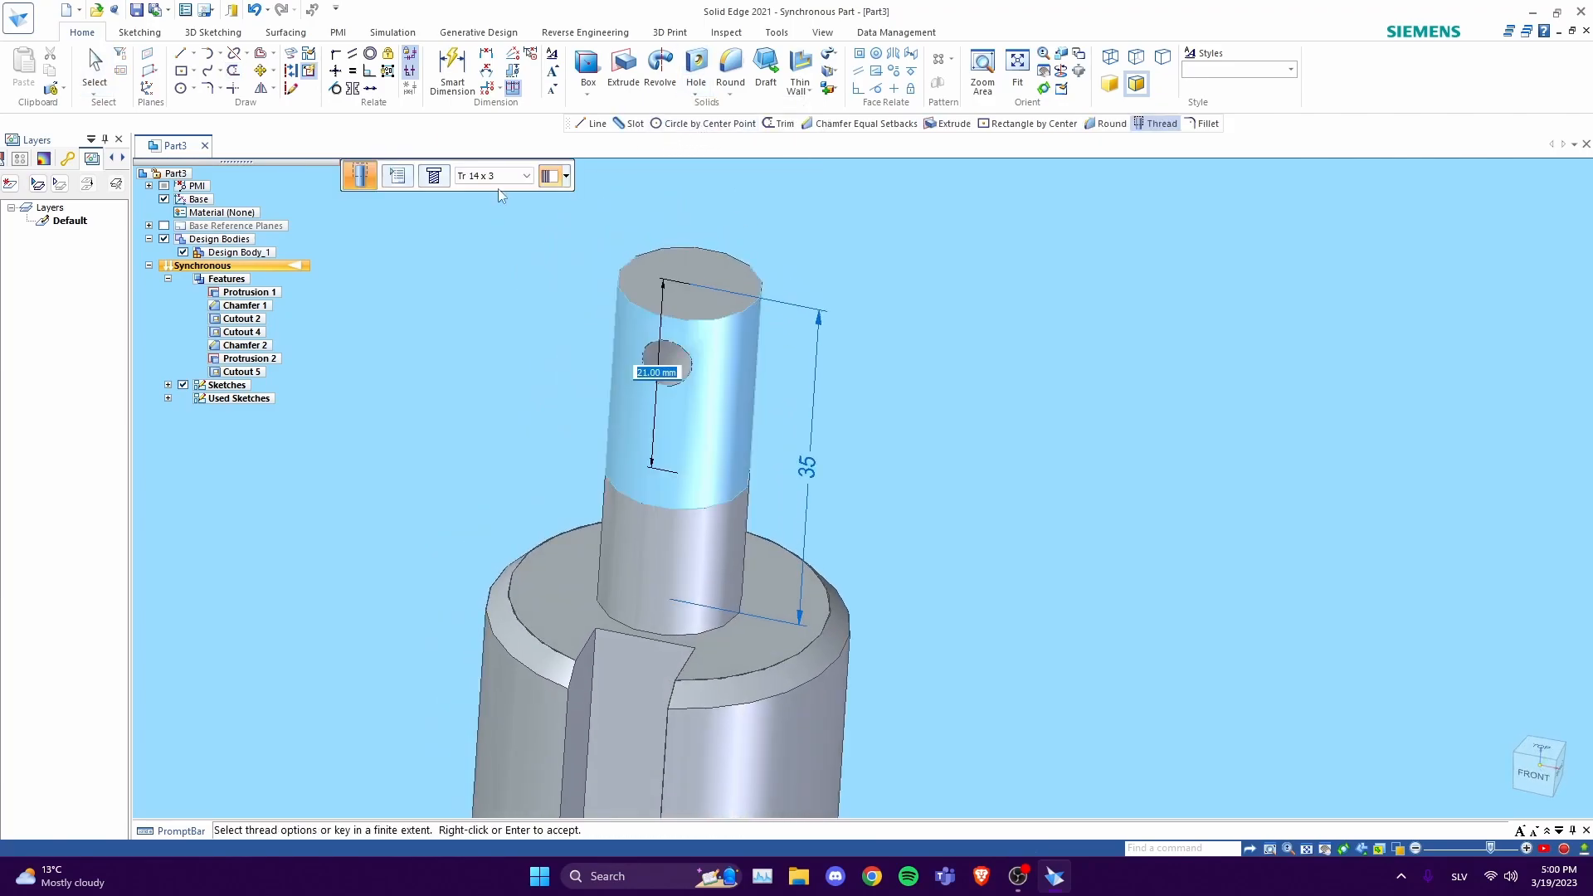
left_click(558, 177)
left_click(581, 217)
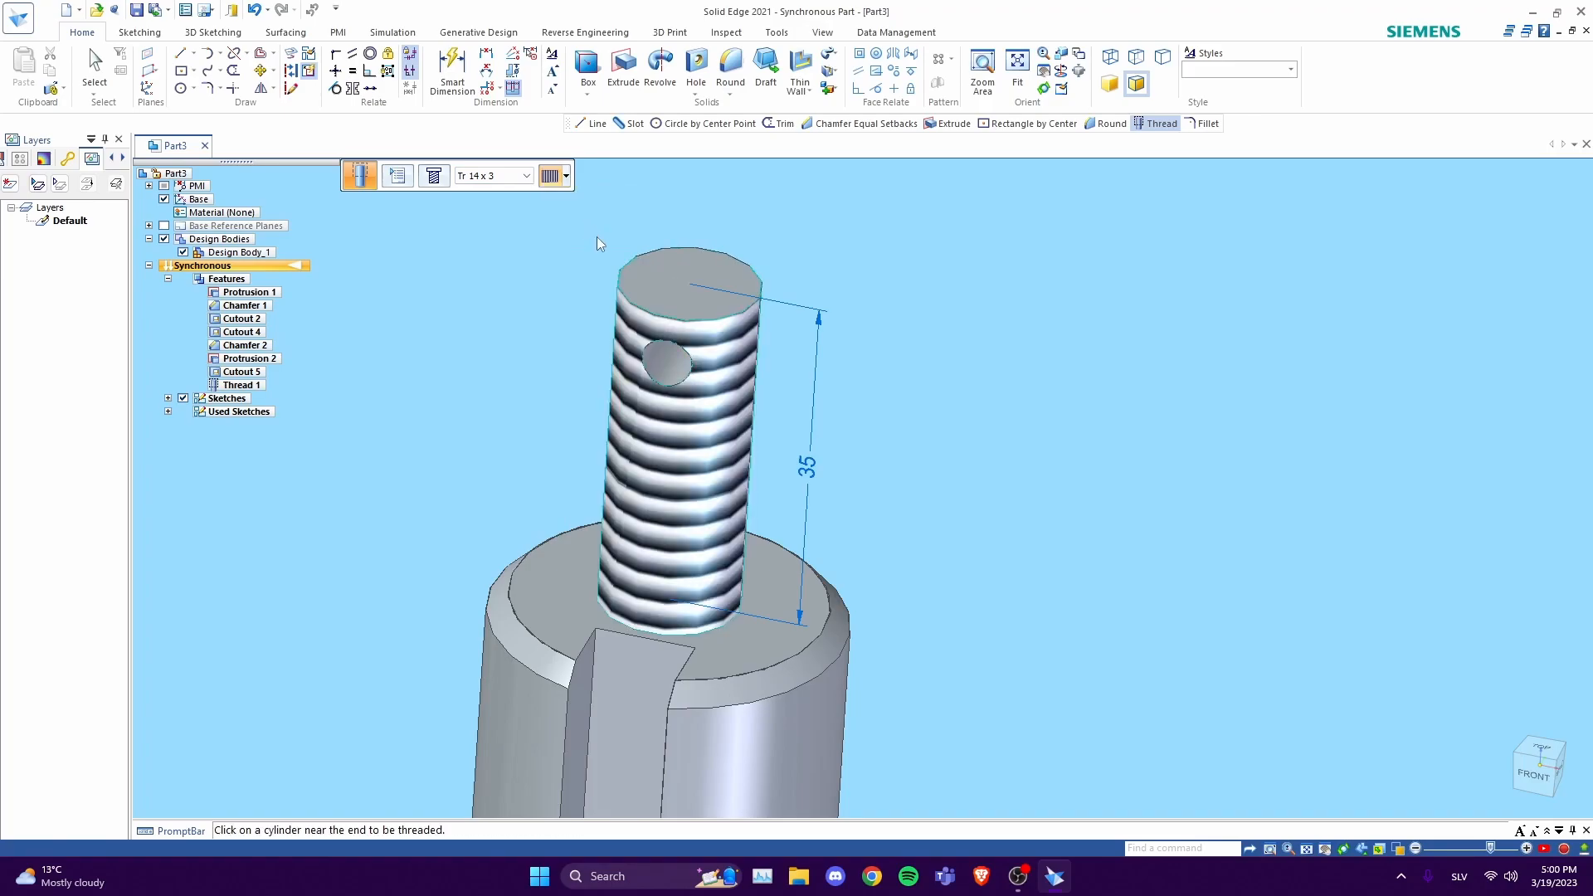
middle_click_drag(936, 431, 1101, 457)
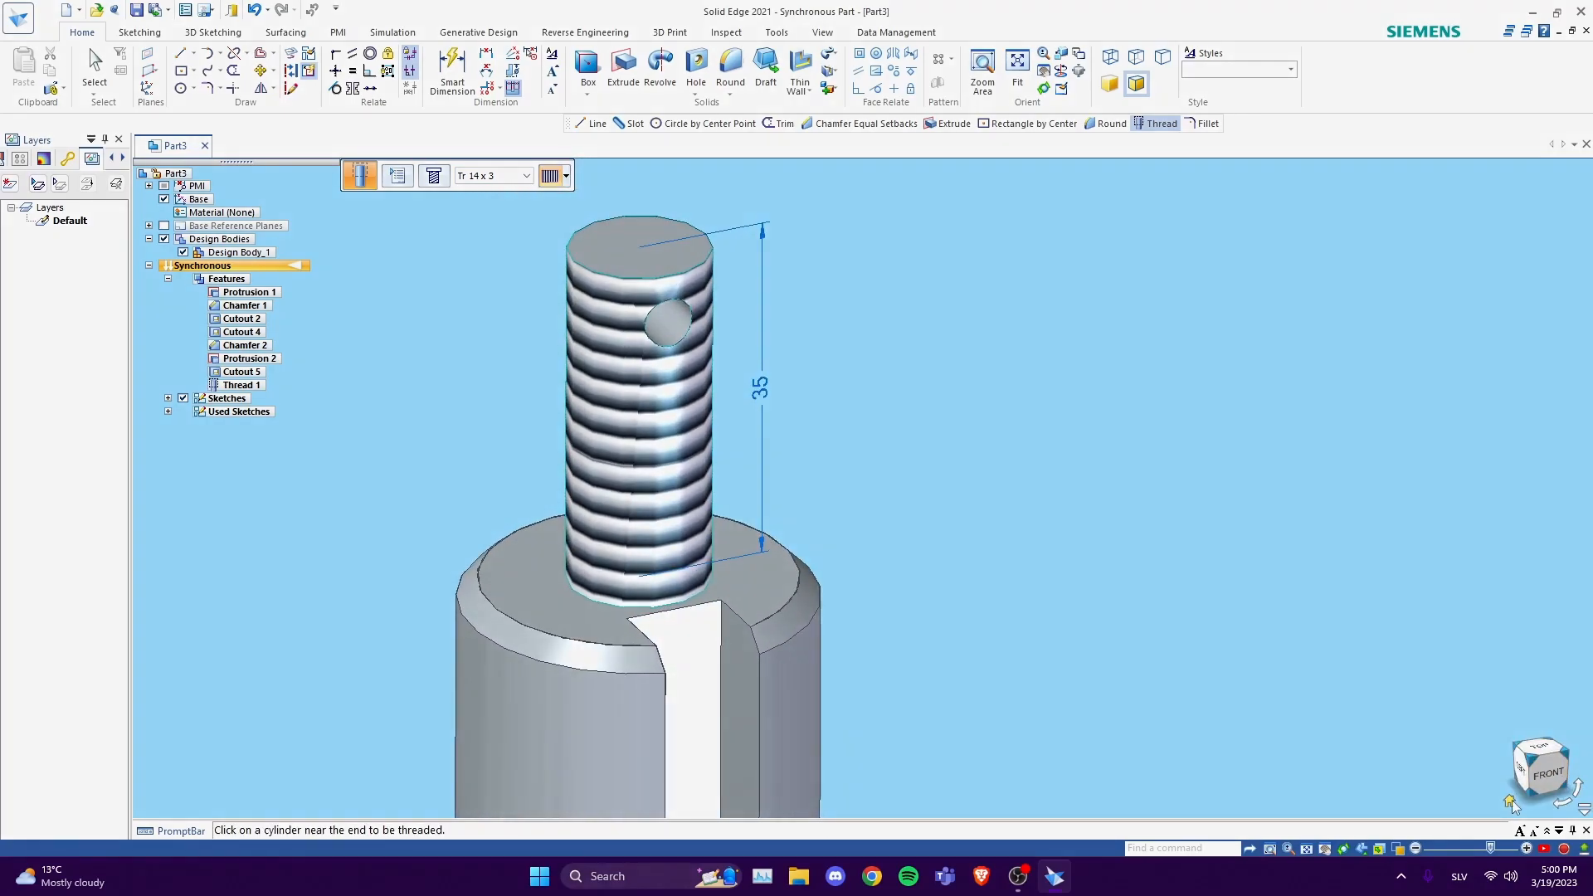
left_click(1510, 801)
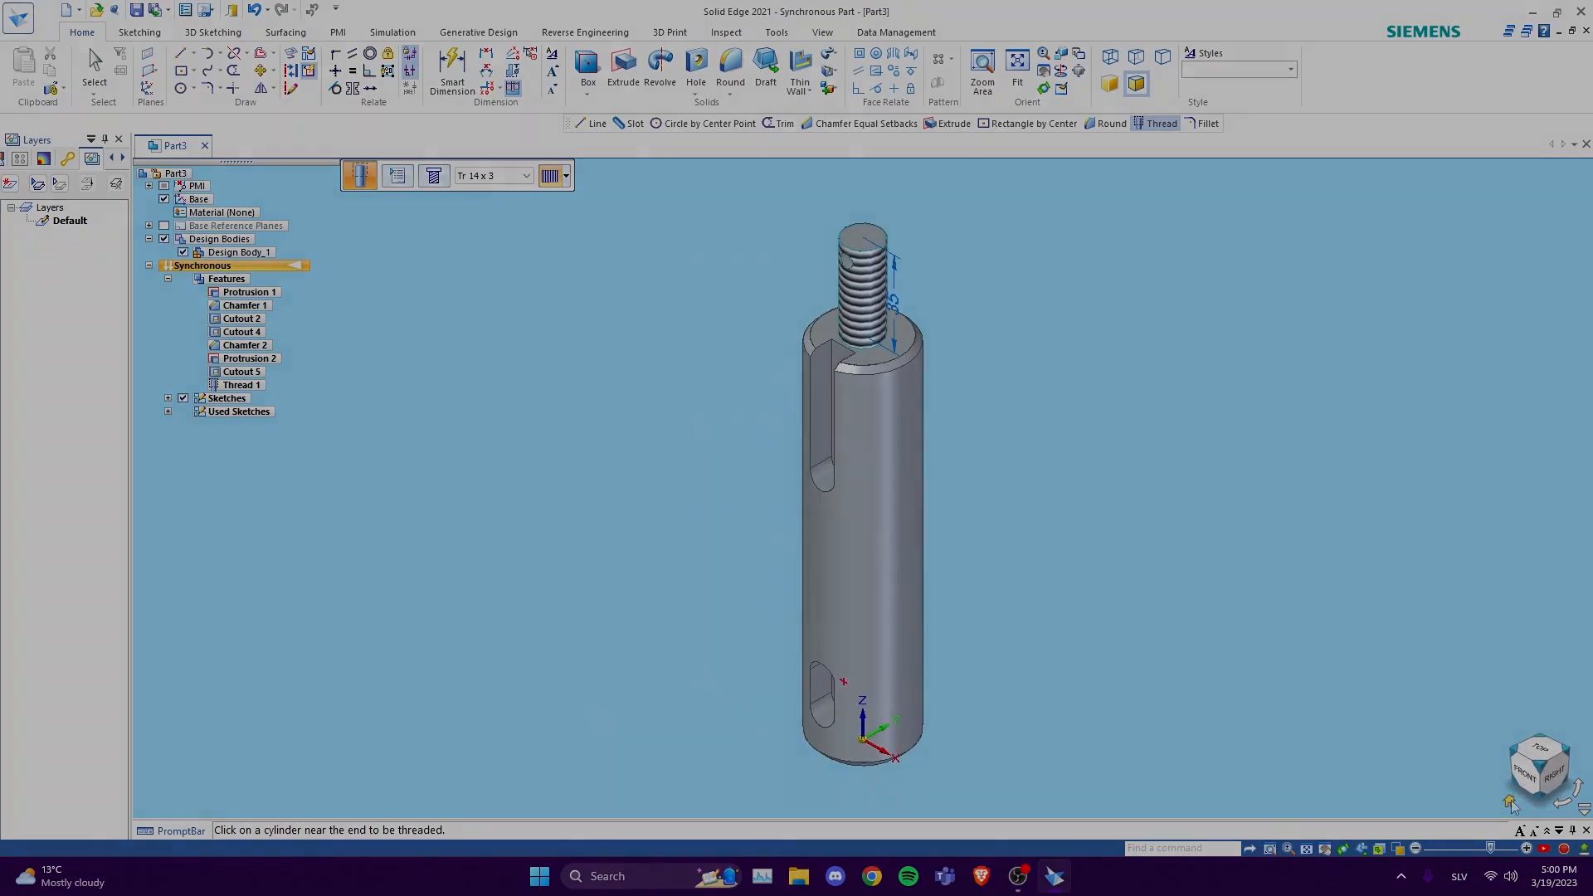